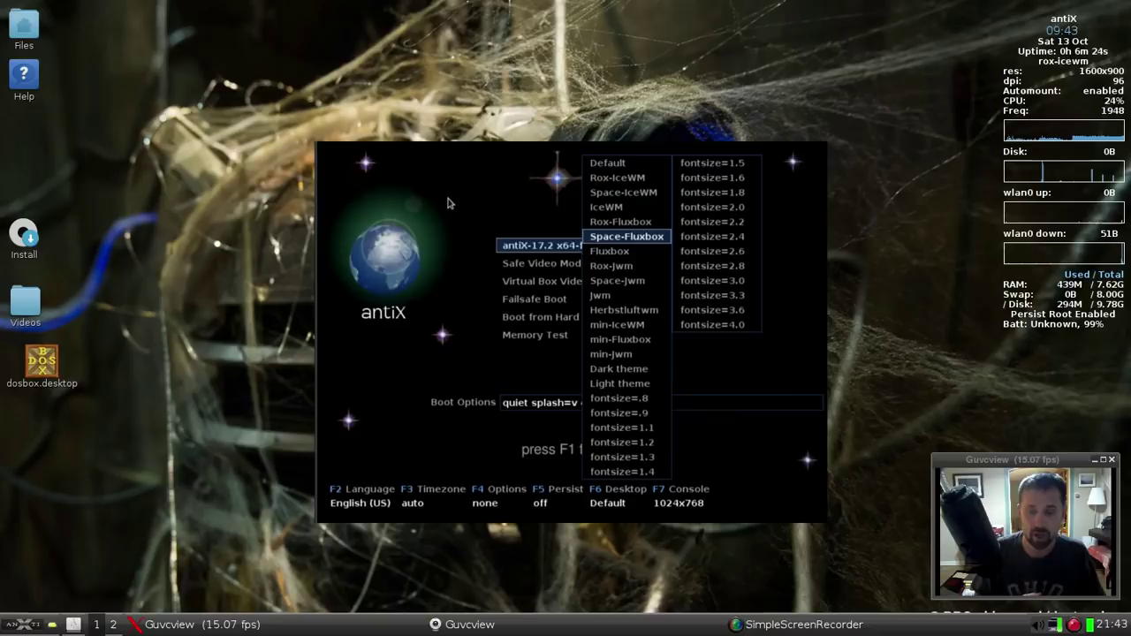
Close the full-screen boot menu image to reveal the ROX-IceWM desktop with the Dalek wallpaper
key(Escape)
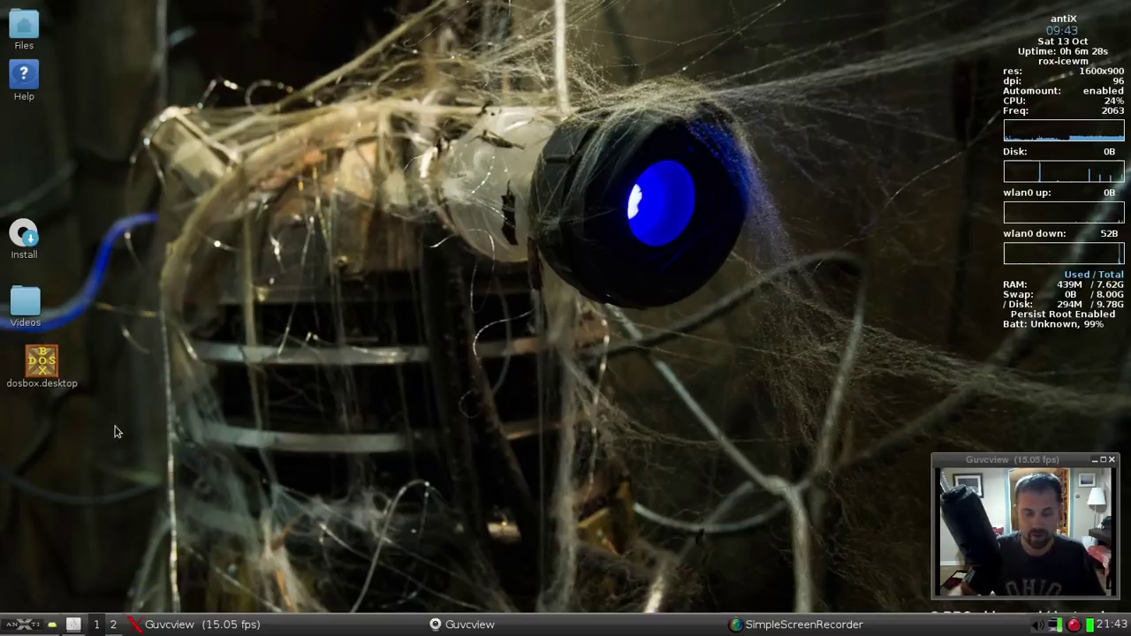
Switch to the Space-Fluxbox session via the antiX menu's Desktop > Other Desktops
click(14, 626)
mouse_move(53, 433)
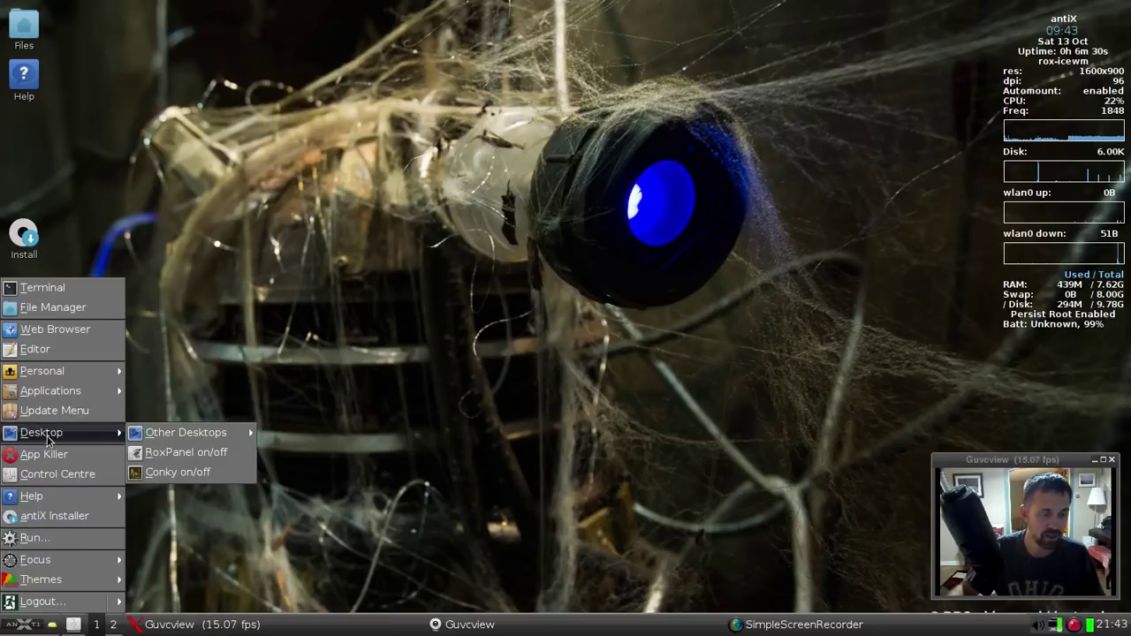
mouse_move(184, 435)
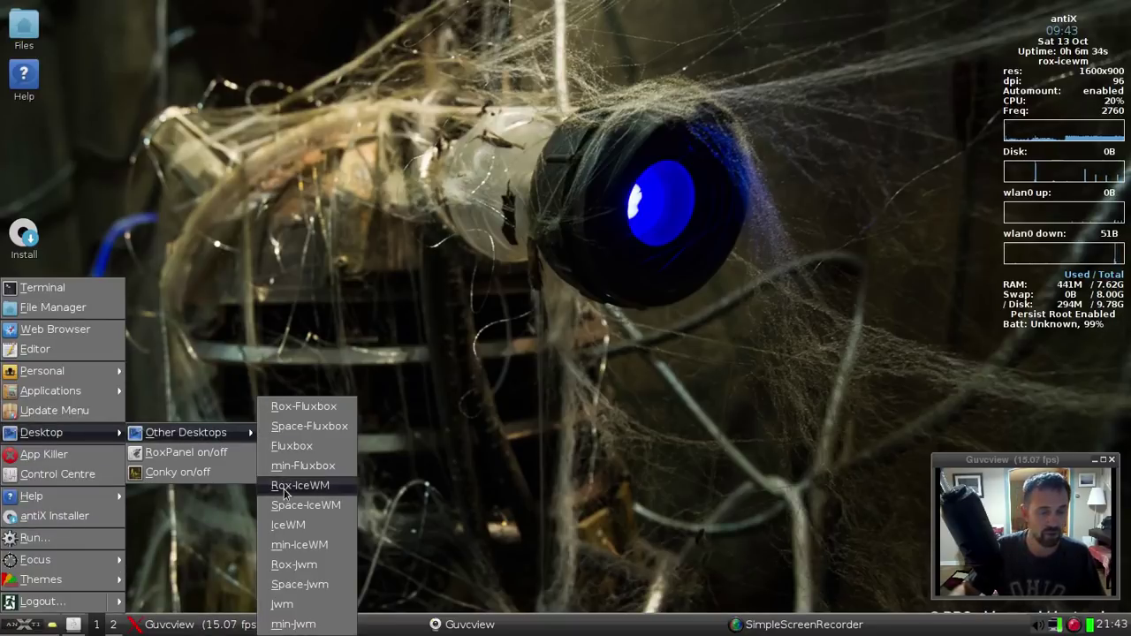
click(295, 426)
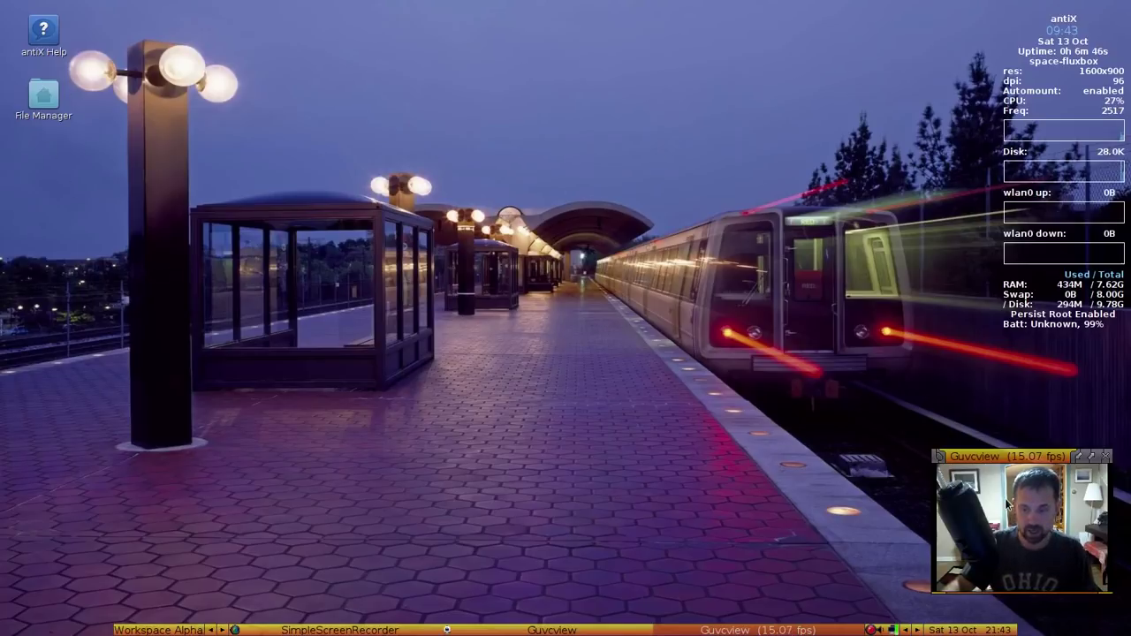
Set the Guvcview window's layer to Above Dock from its title-bar menu
right_click(998, 457)
mouse_move(996, 540)
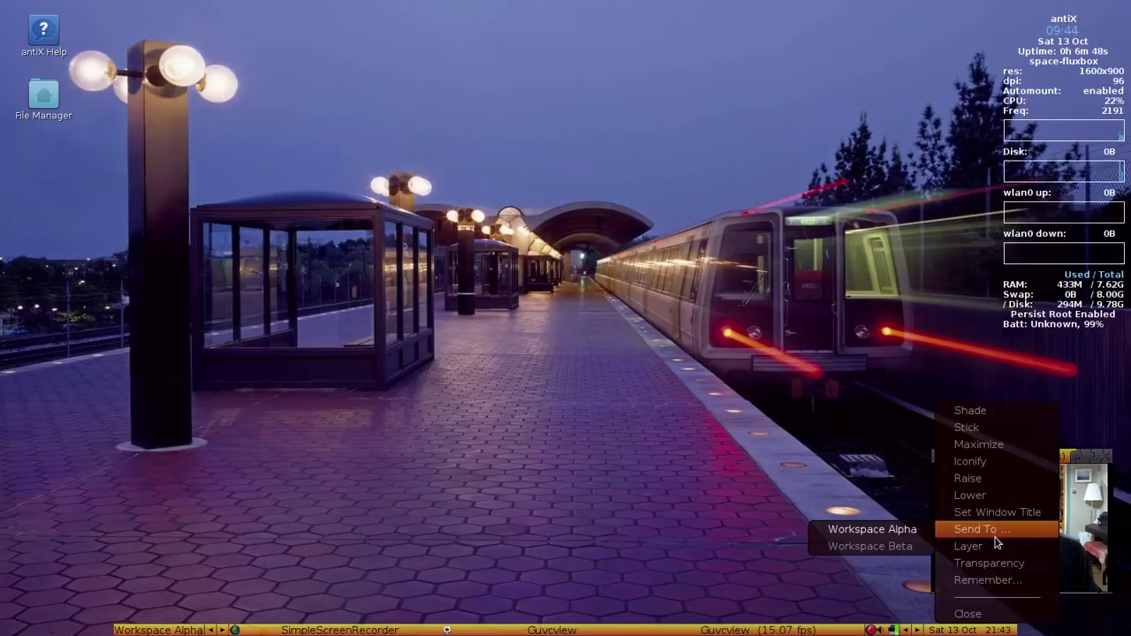
click(879, 523)
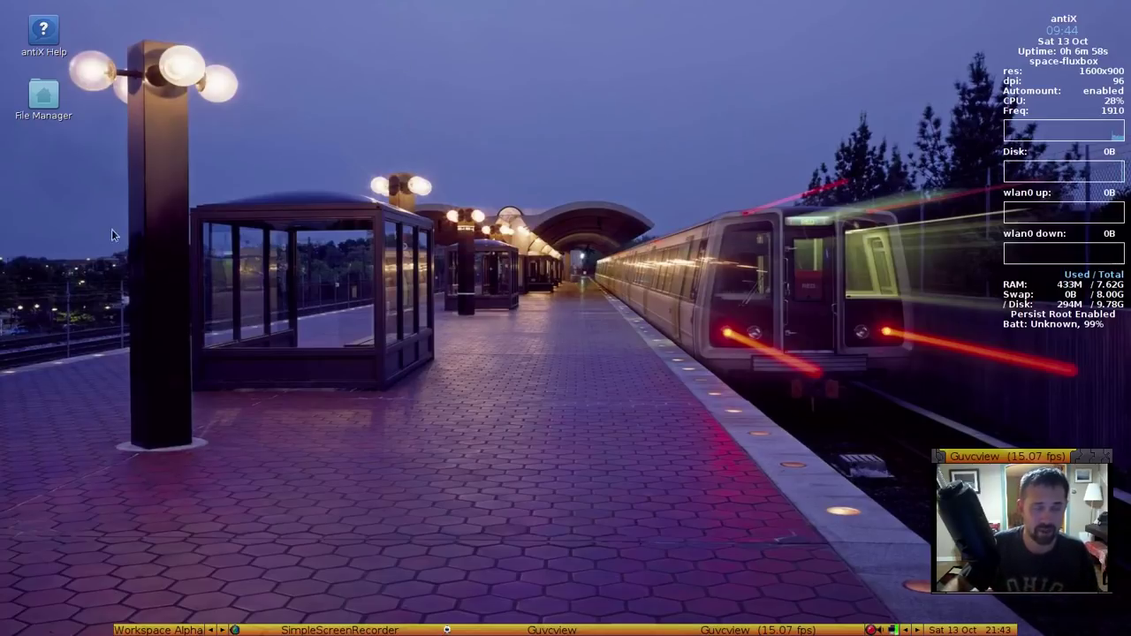
double_click(42, 99)
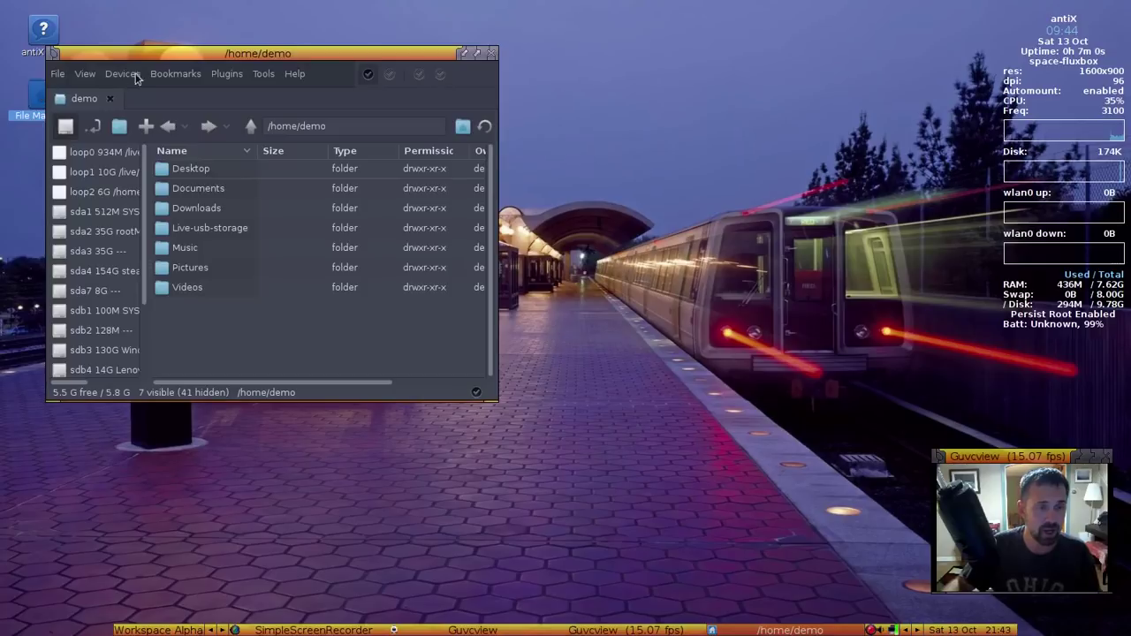
drag(166, 60, 298, 60)
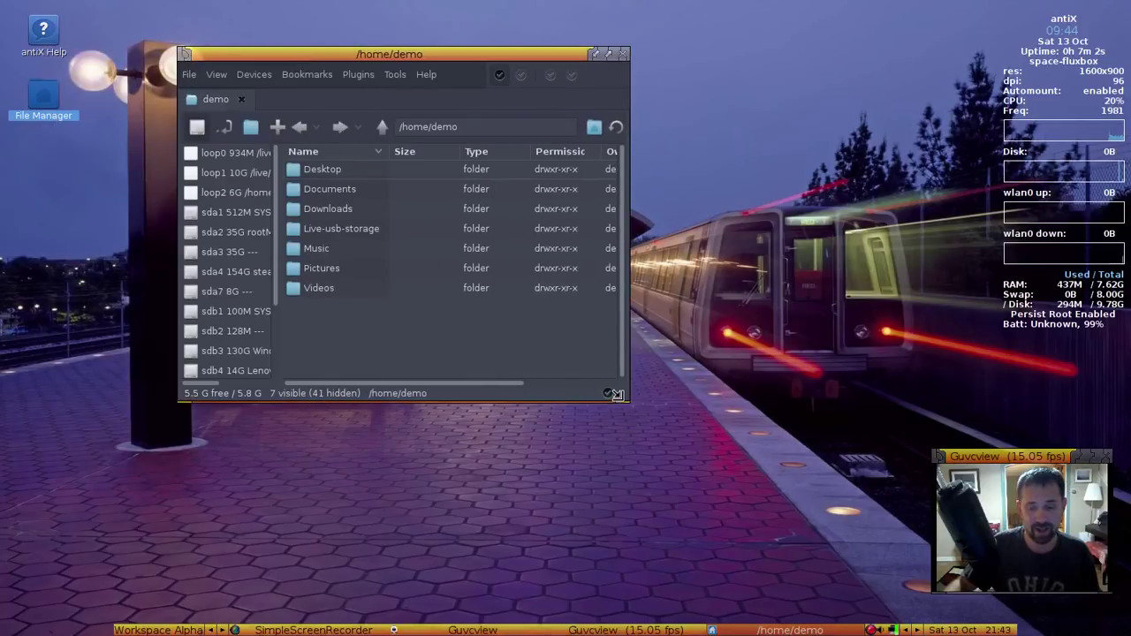
drag(624, 401, 814, 467)
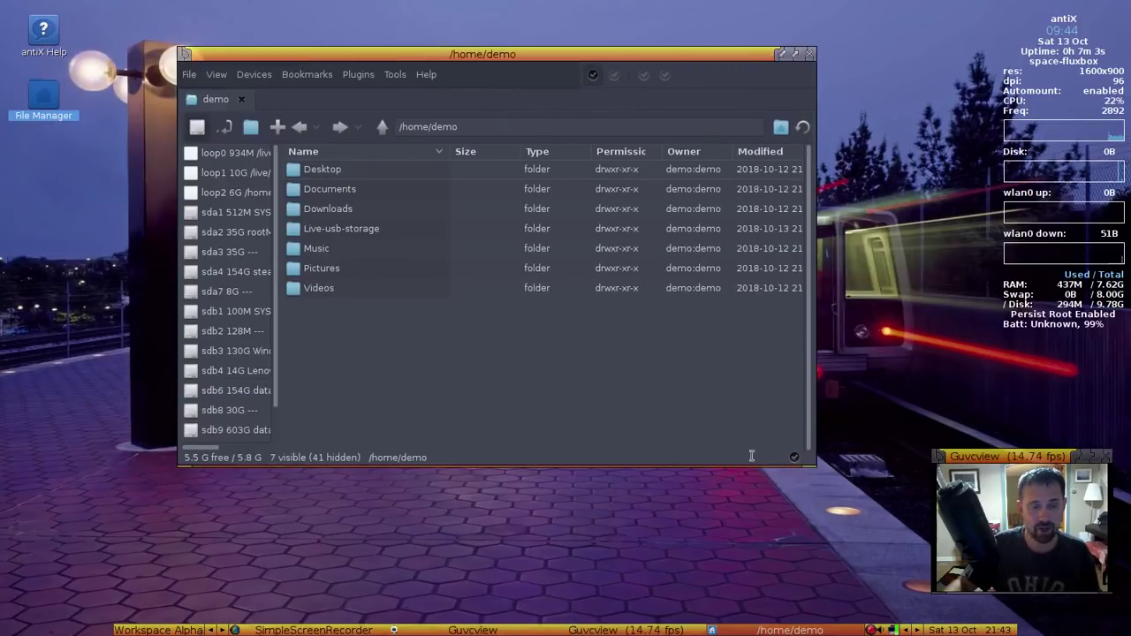
click(305, 293)
drag(282, 294, 336, 301)
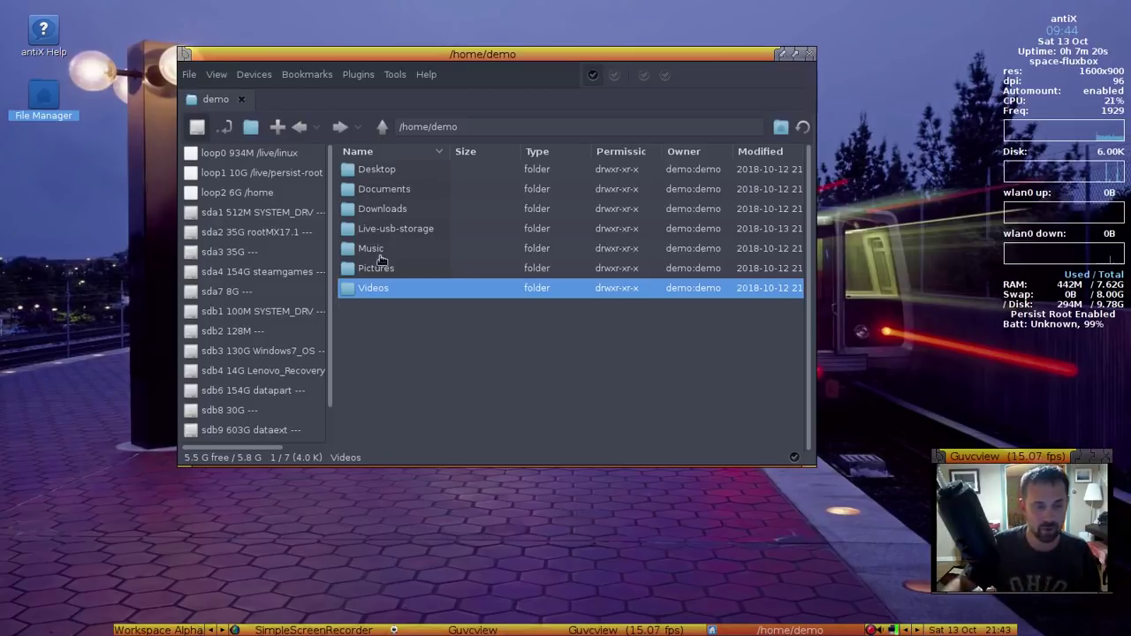
click(391, 188)
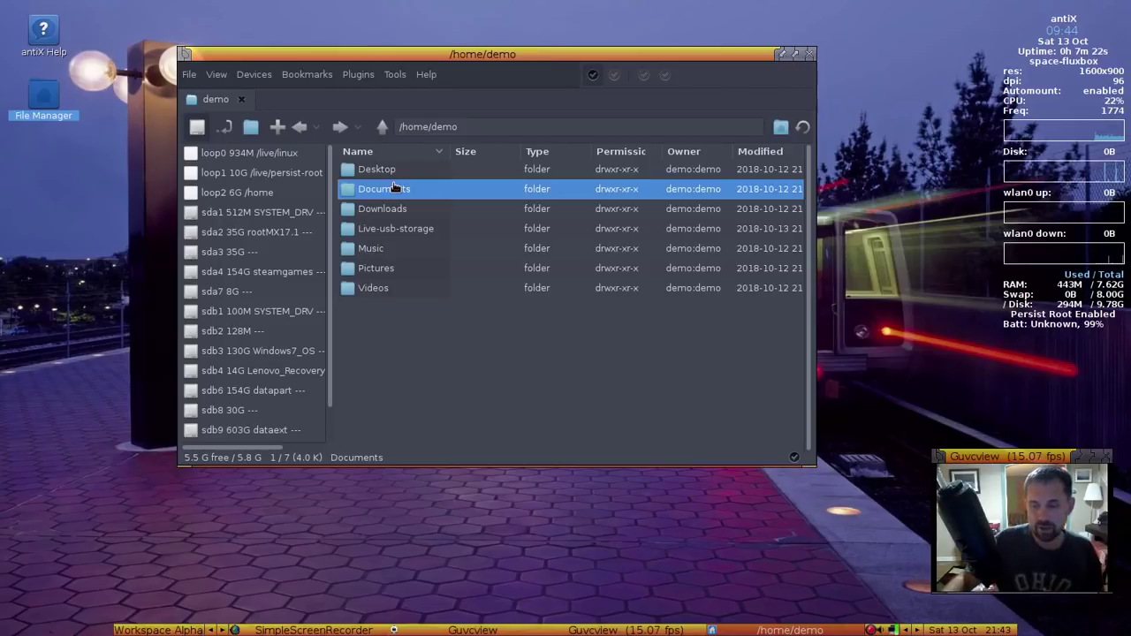
click(426, 176)
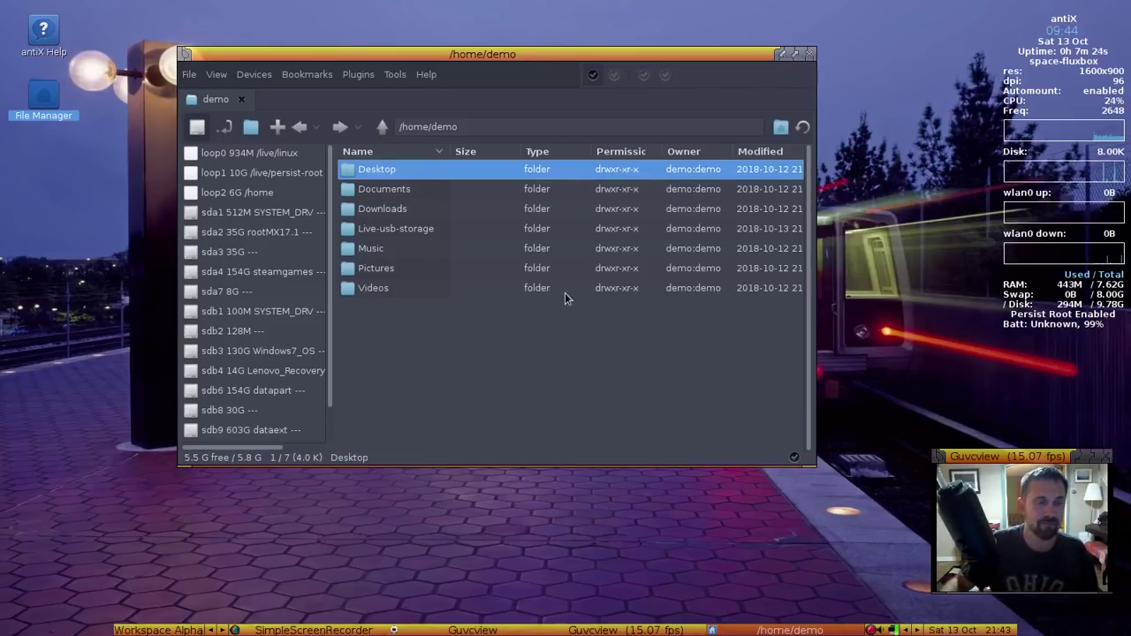
click(810, 55)
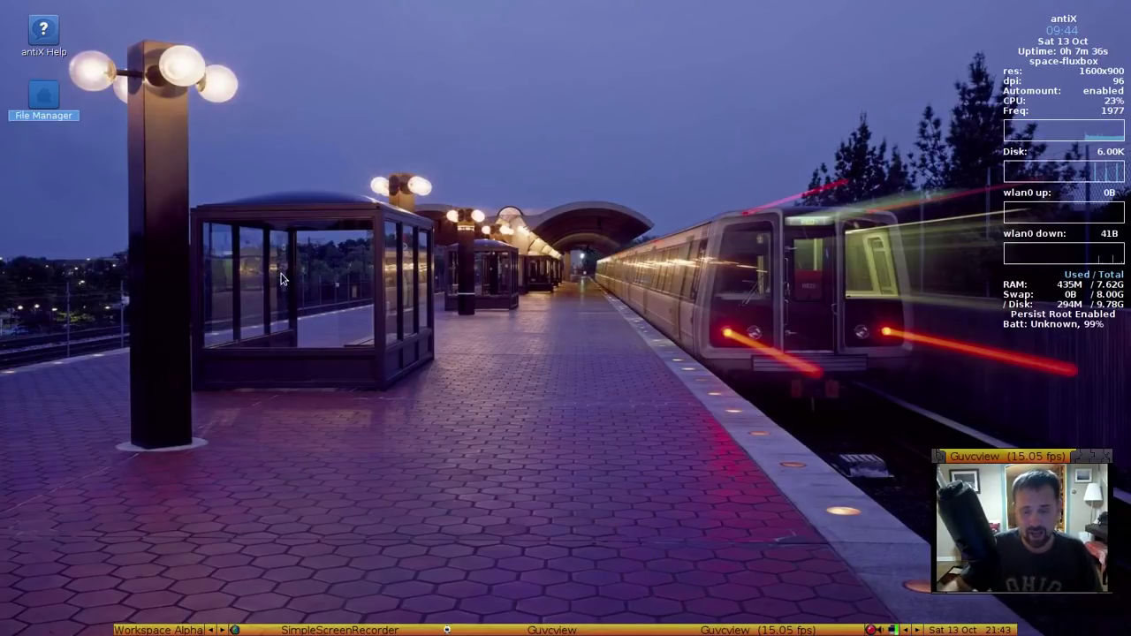
Launch Control Centre from the desktop's right-click root menu
right_click(281, 278)
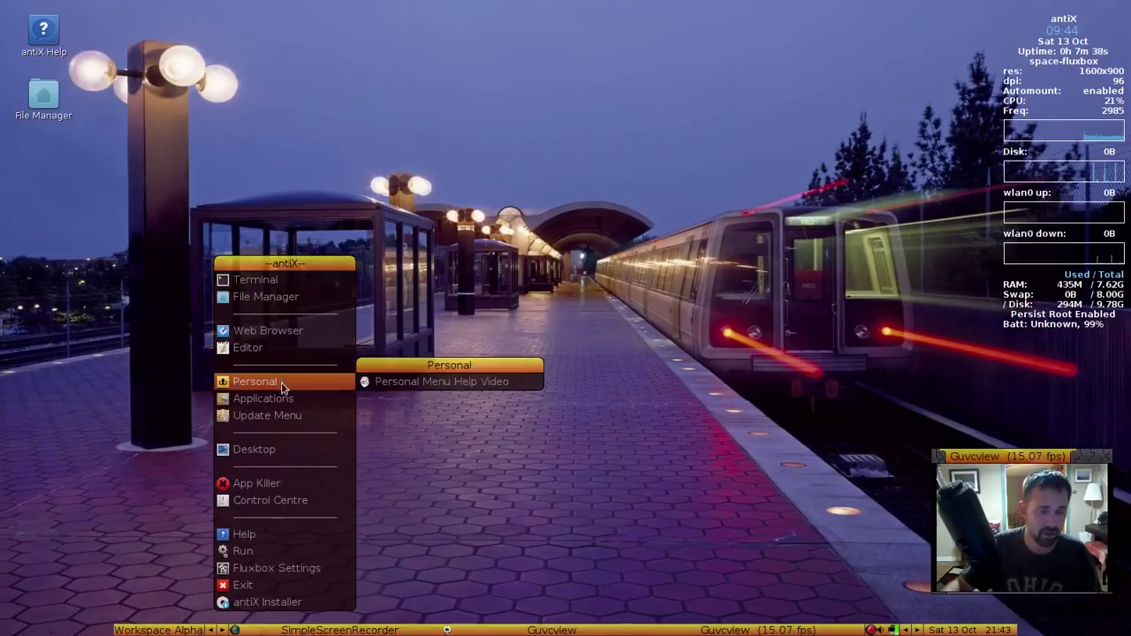
mouse_move(282, 404)
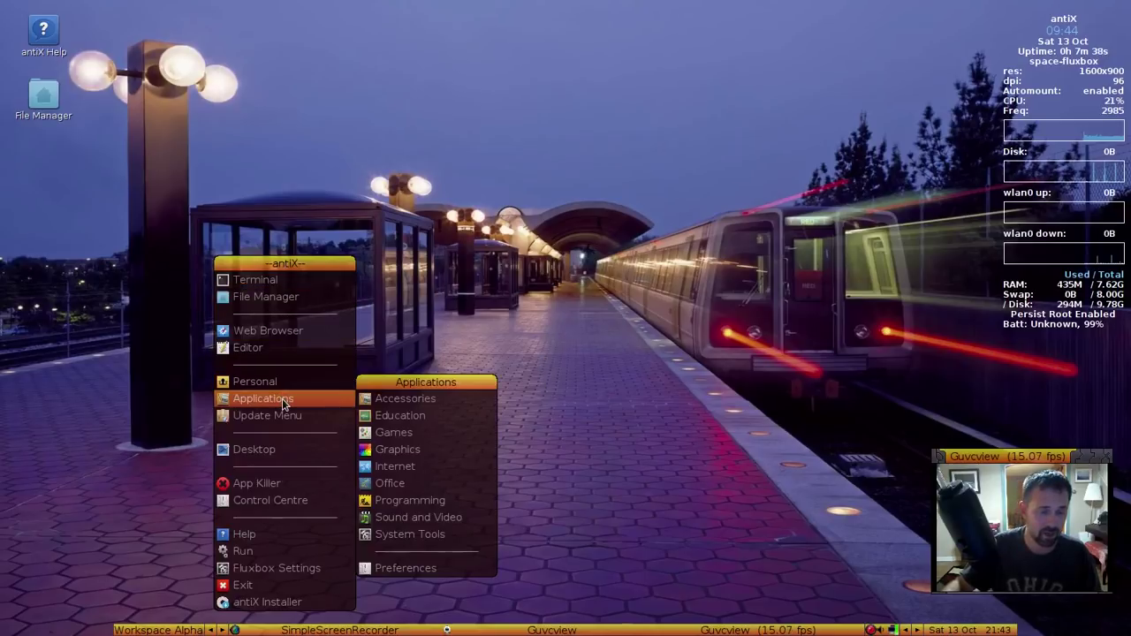
click(264, 506)
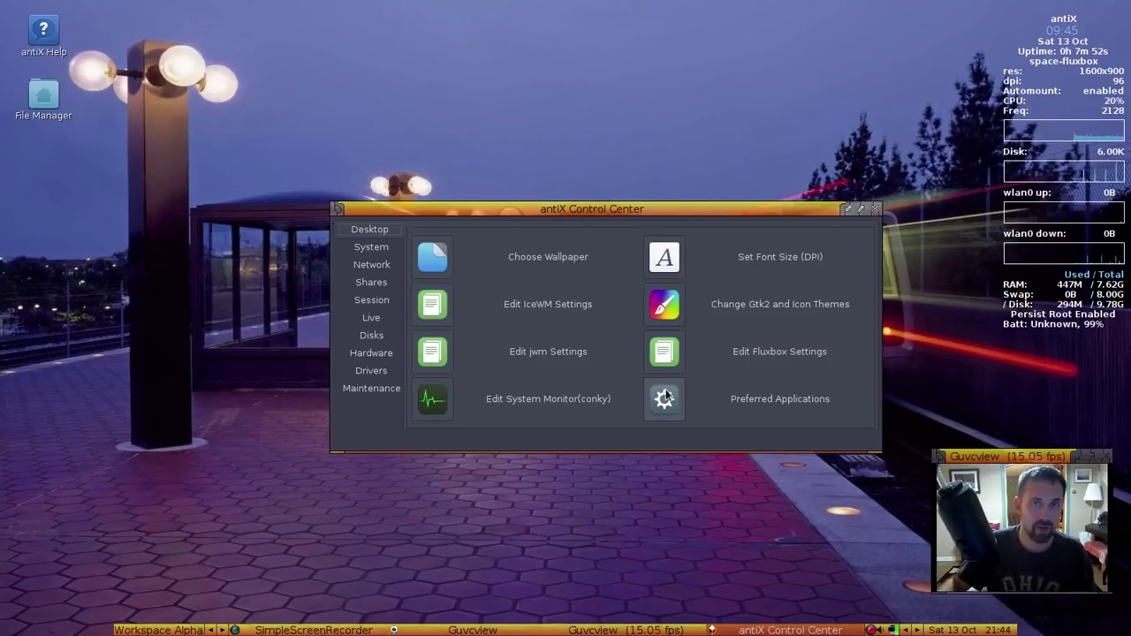
Load calvin_hobbes_tardis.jpg from demo/Live-usb-storage/wallpapers into the wallpaper chooser
click(435, 262)
click(500, 429)
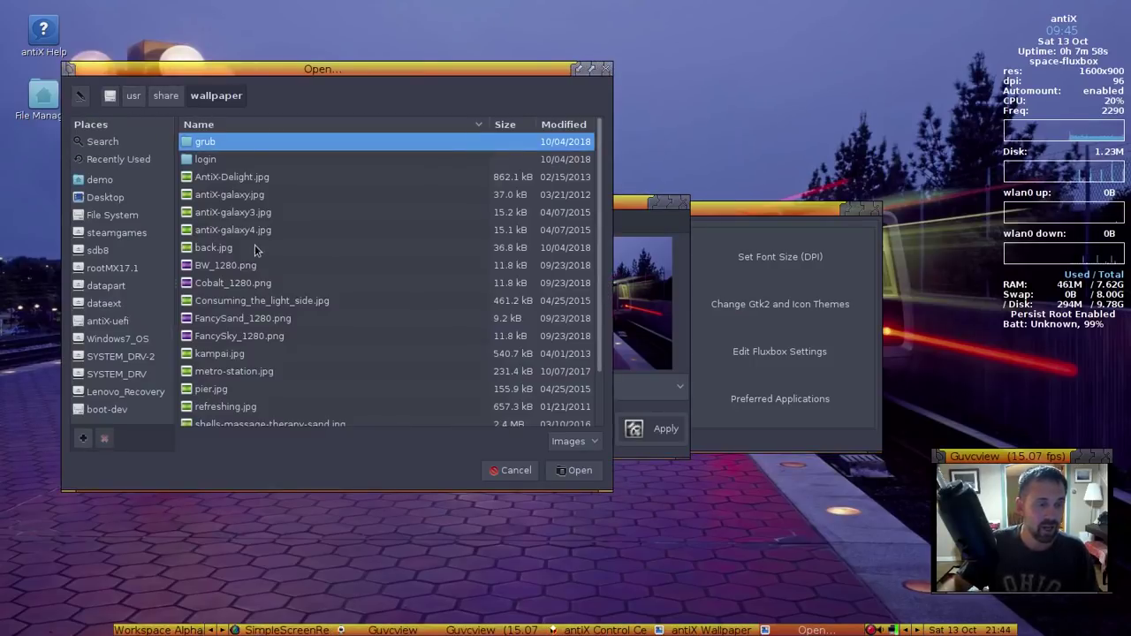
click(98, 180)
double_click(203, 195)
double_click(202, 144)
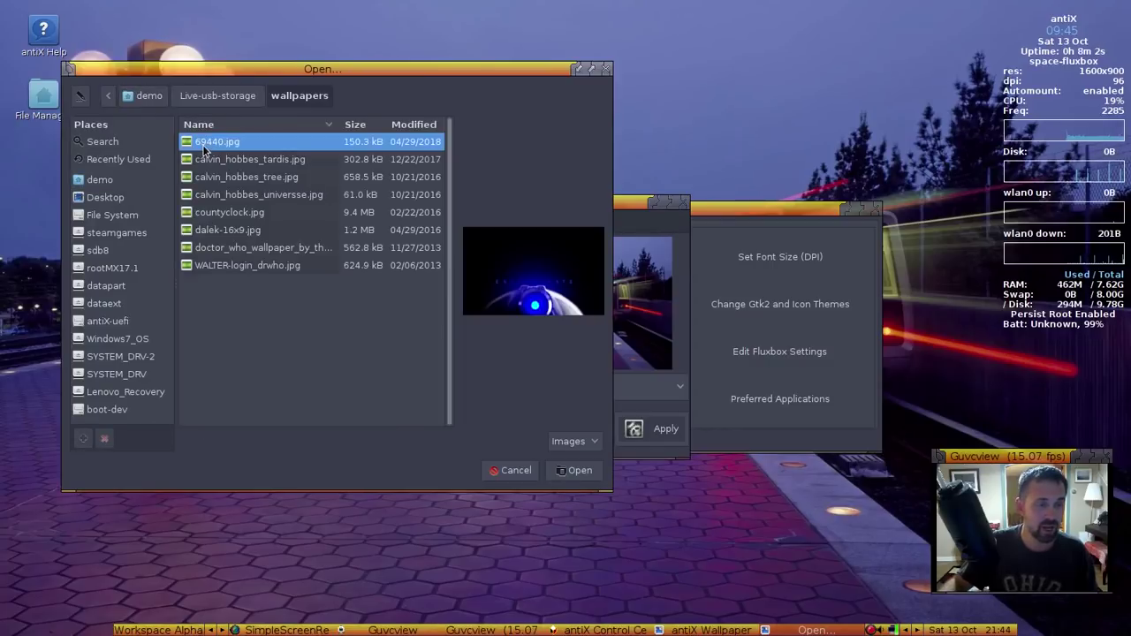
click(212, 159)
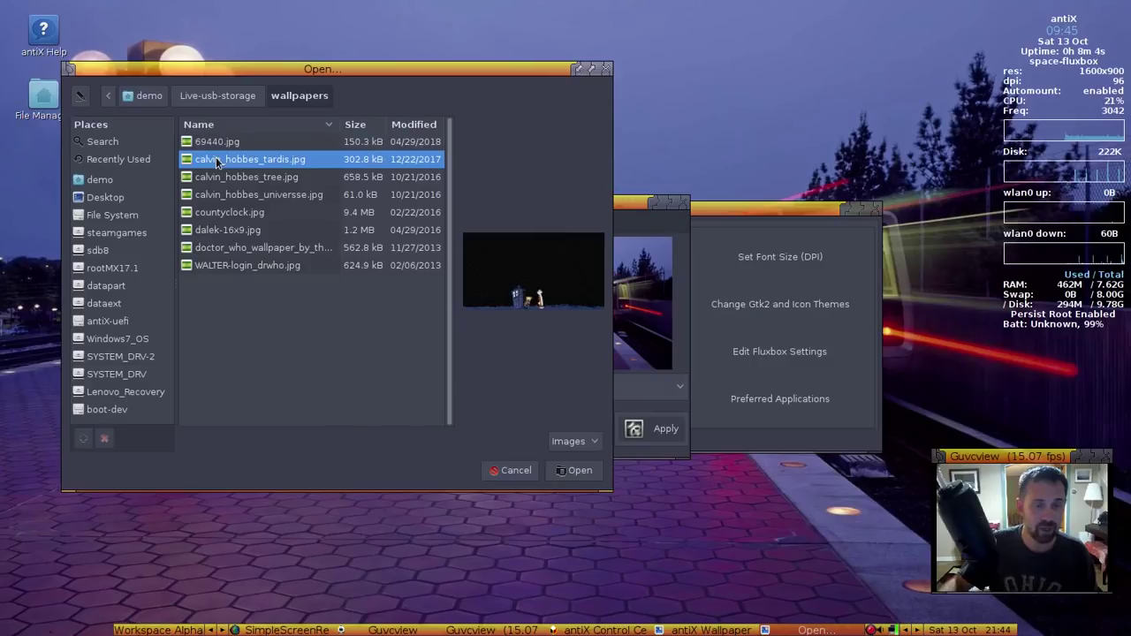
click(556, 474)
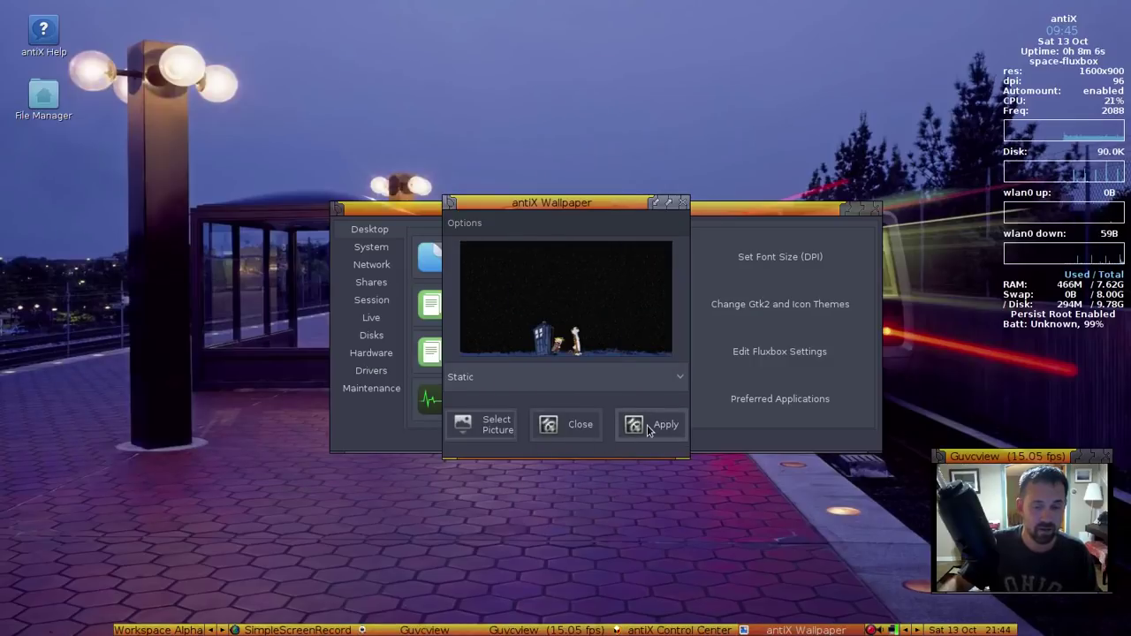
Pick the black-and-white Doctor Who TARDIS image from the wallpapers folder instead and apply it
click(495, 428)
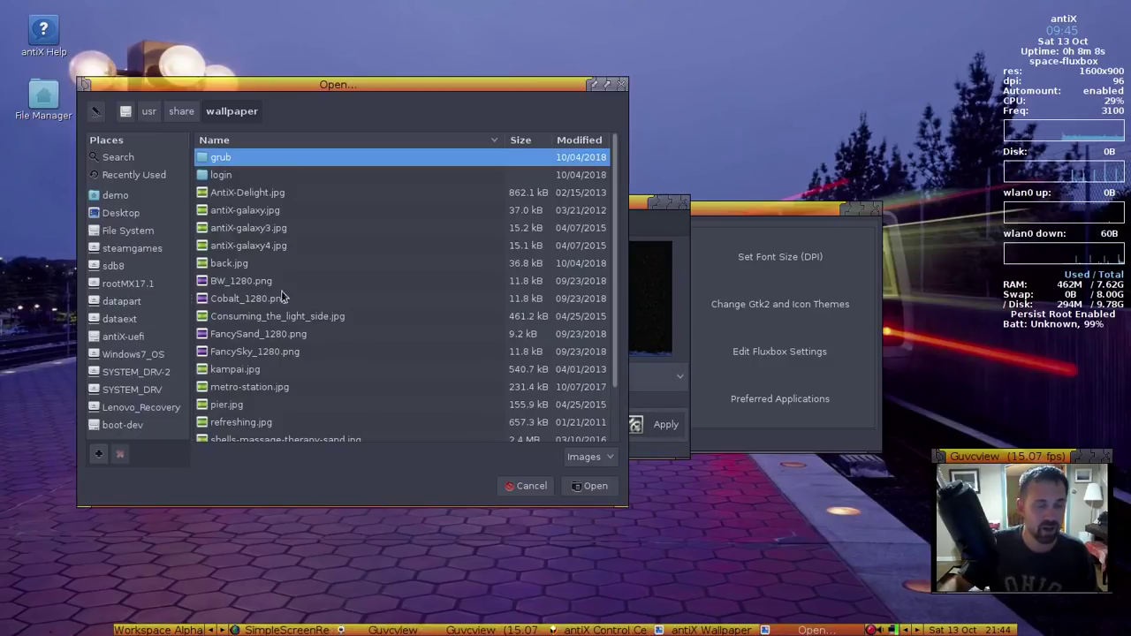
click(114, 197)
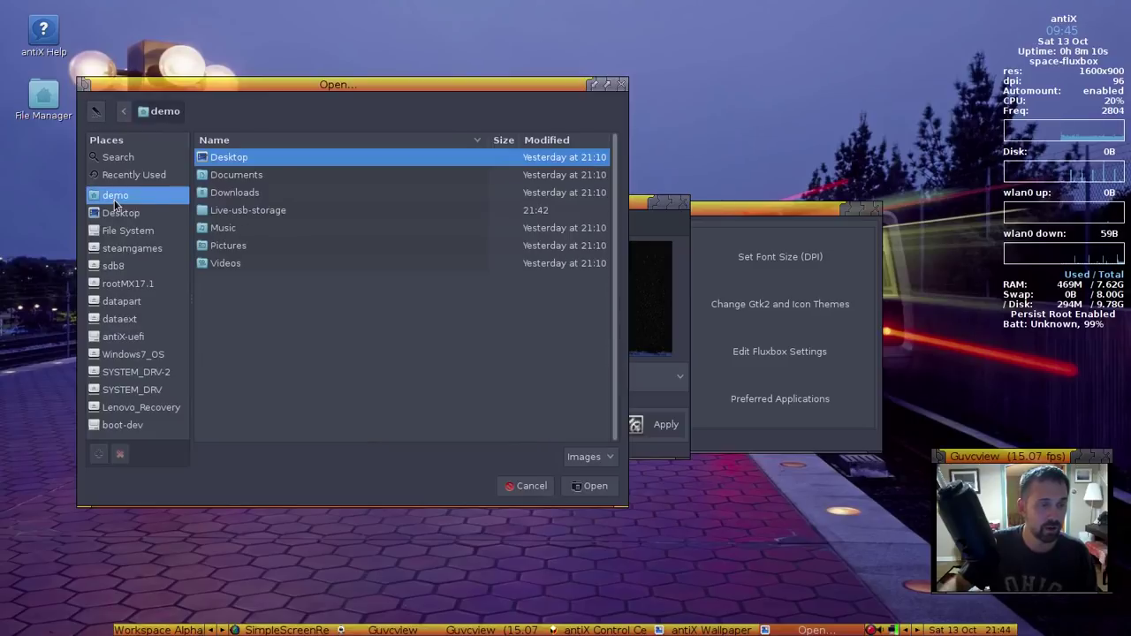
double_click(228, 211)
double_click(221, 164)
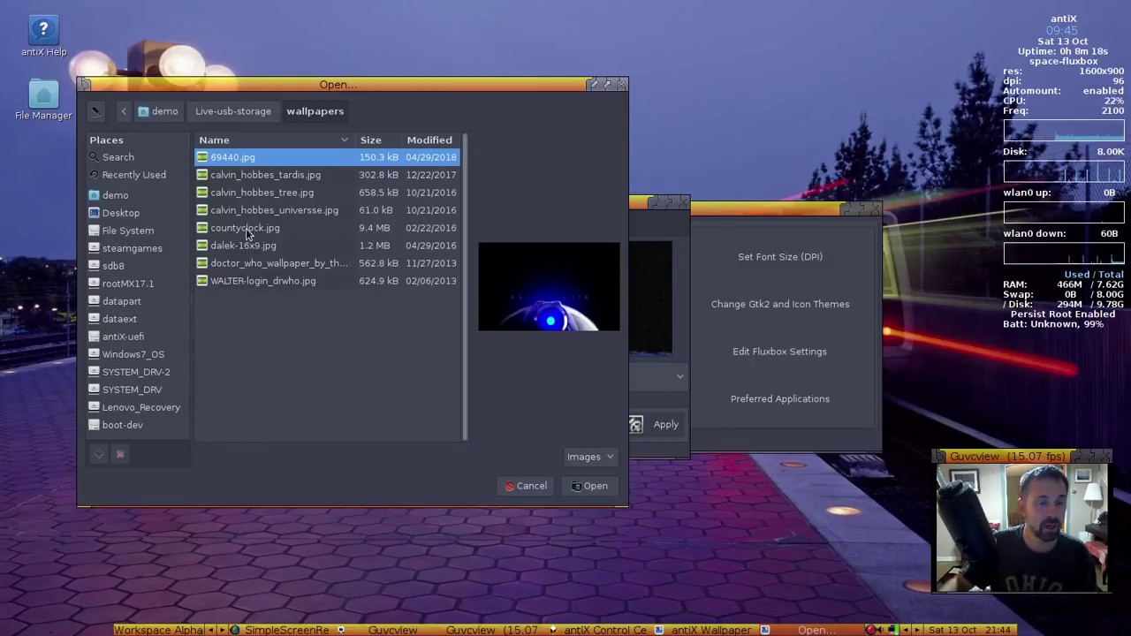
click(246, 228)
click(249, 245)
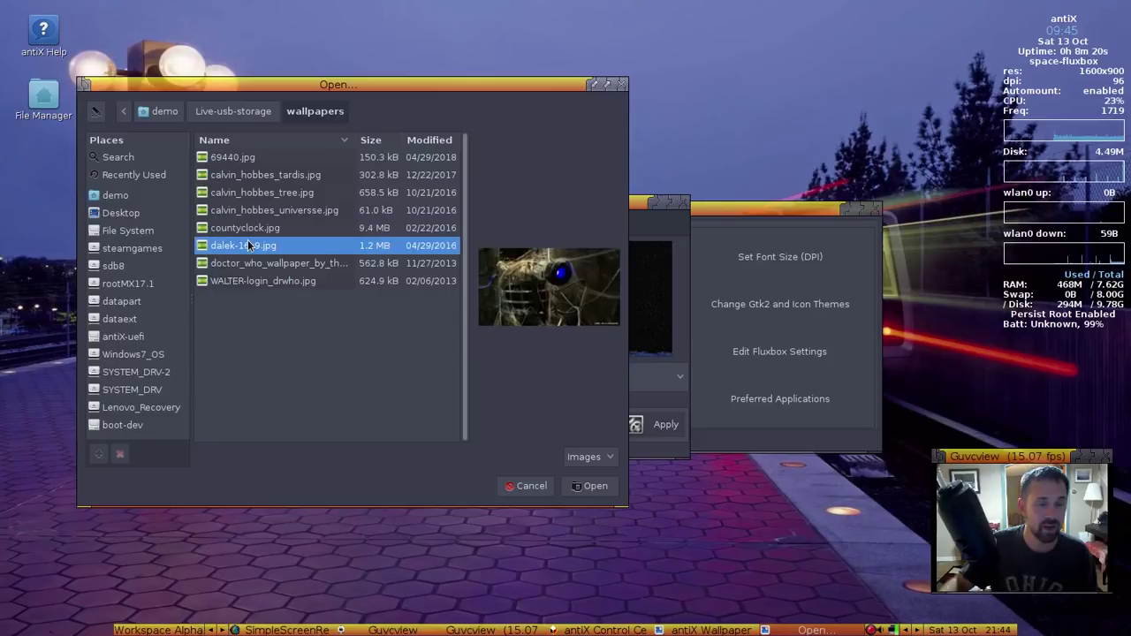
click(252, 262)
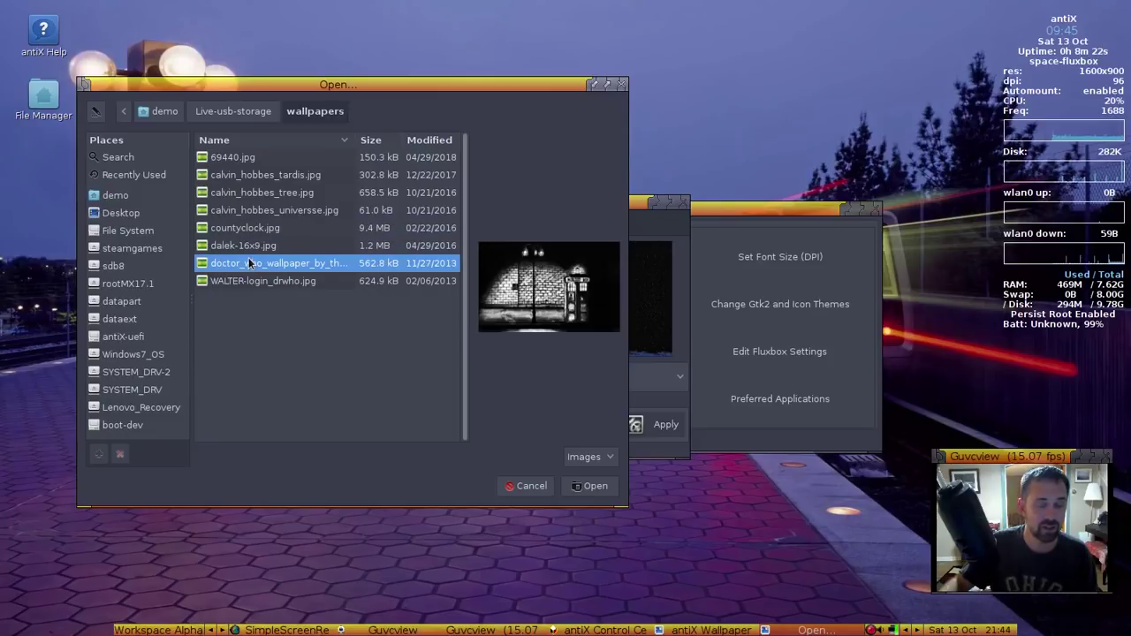
click(583, 486)
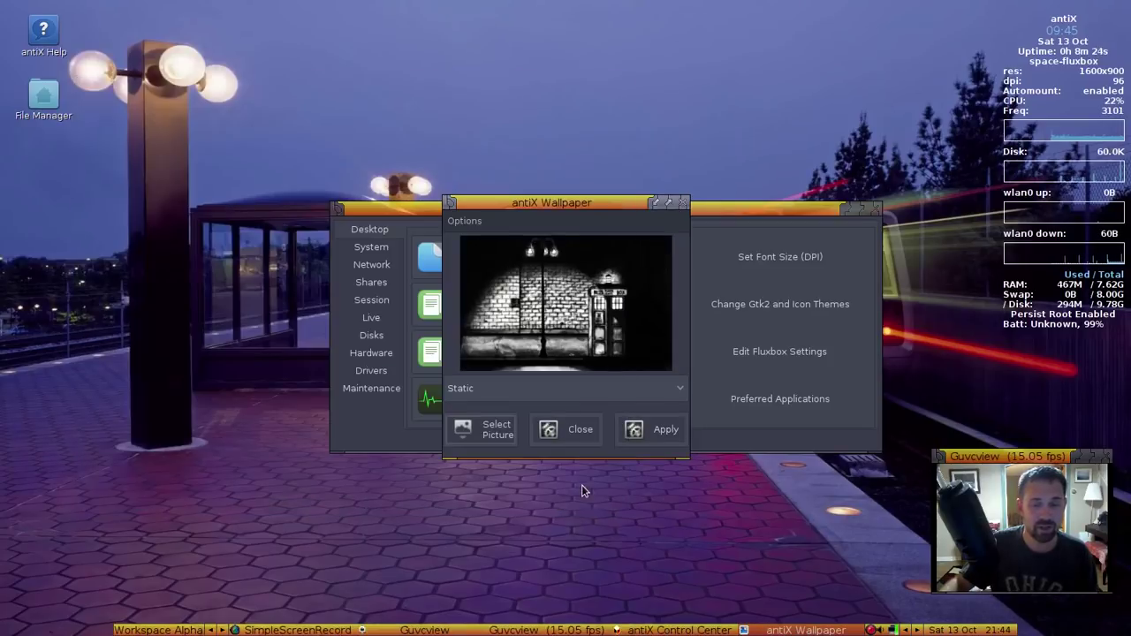
click(662, 442)
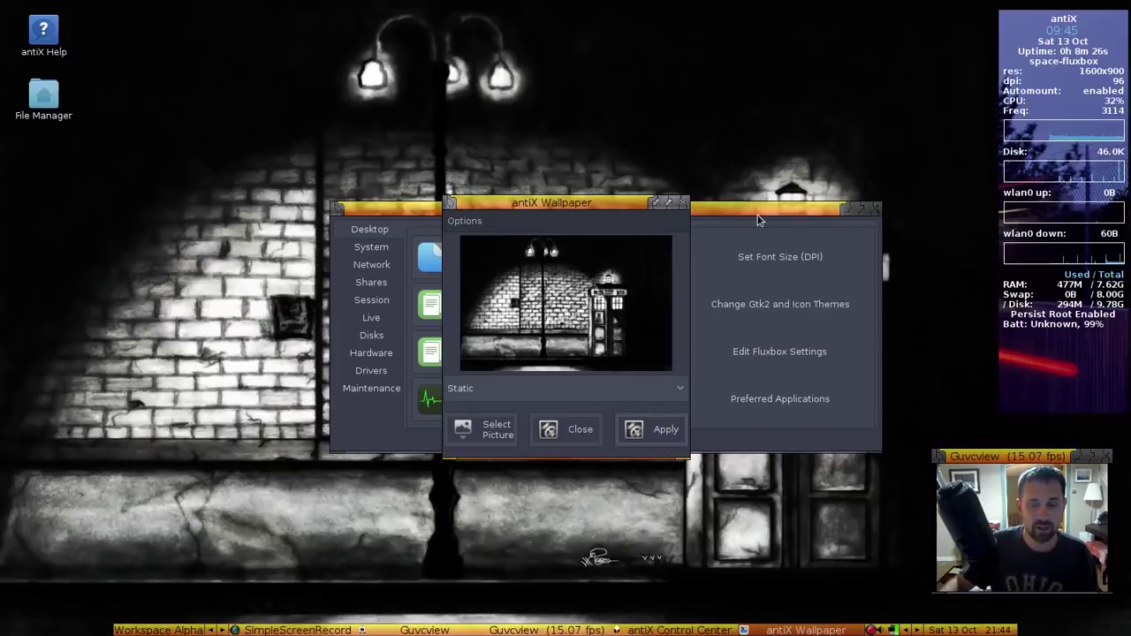
Close the wallpaper tool and the antiX Control Centre
click(562, 430)
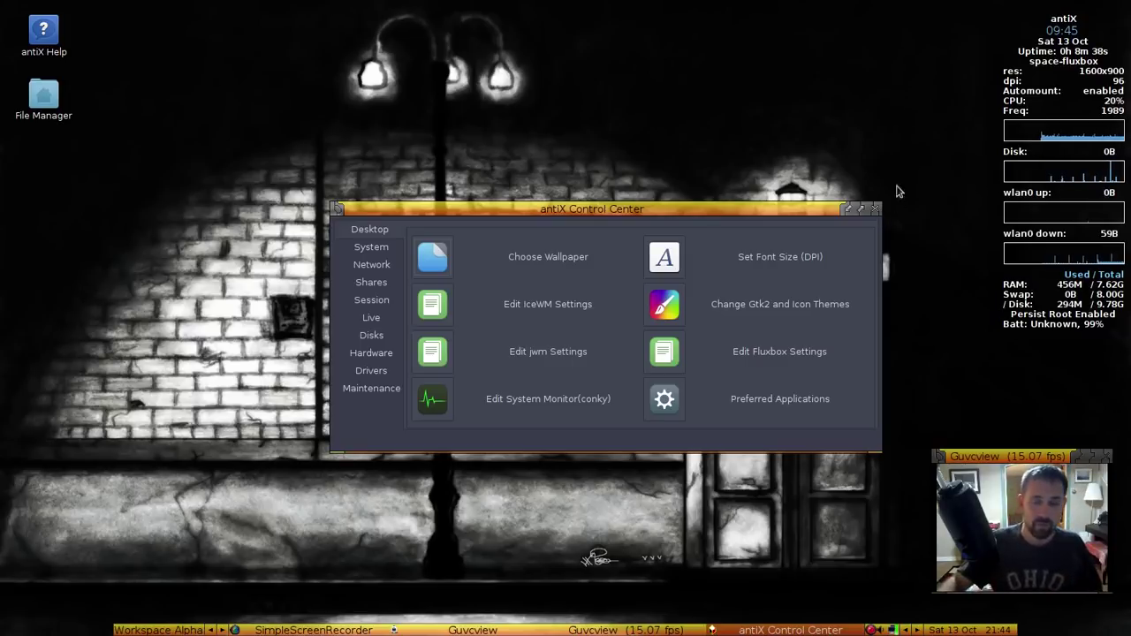
click(875, 209)
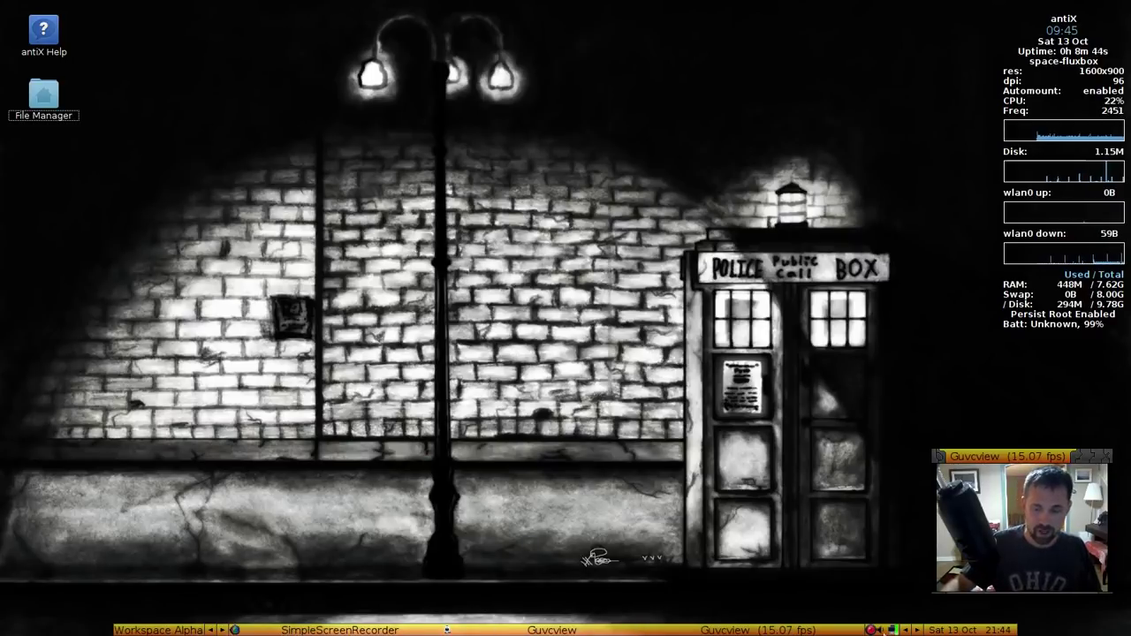
mouse_move(896, 630)
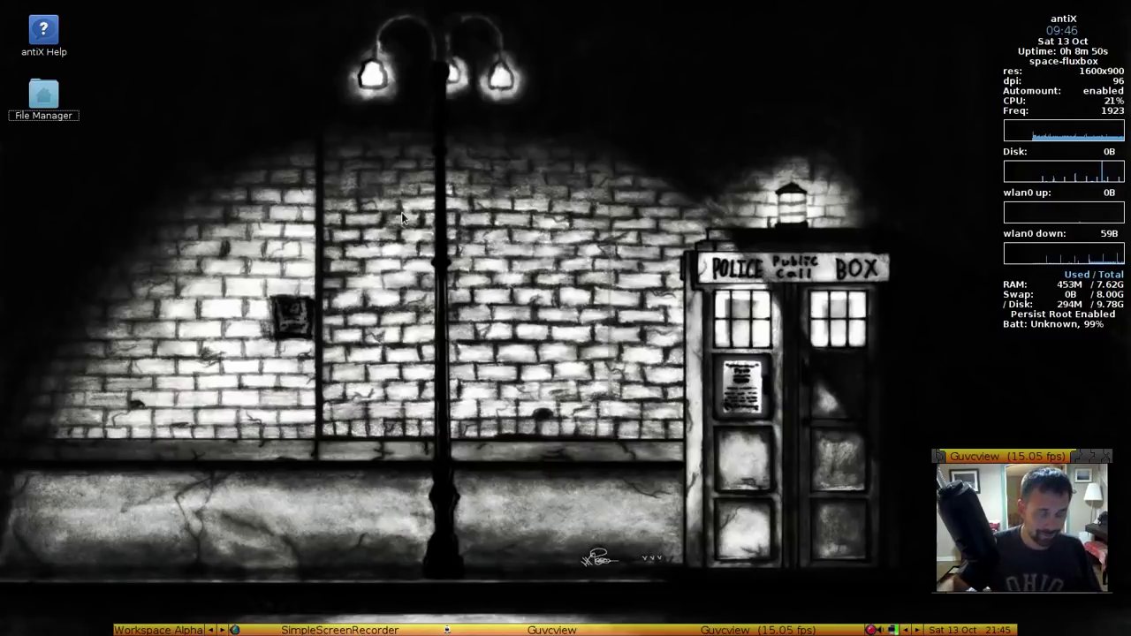
Open the antiX help pages, close the FAQ, and select the File Manager icon
double_click(51, 36)
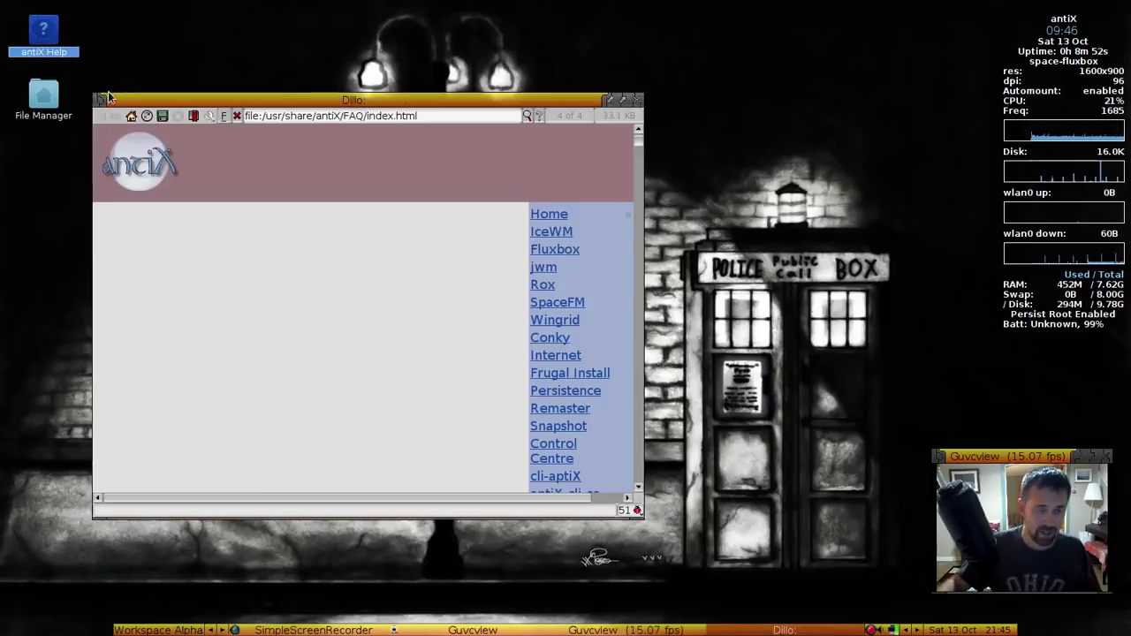
click(638, 100)
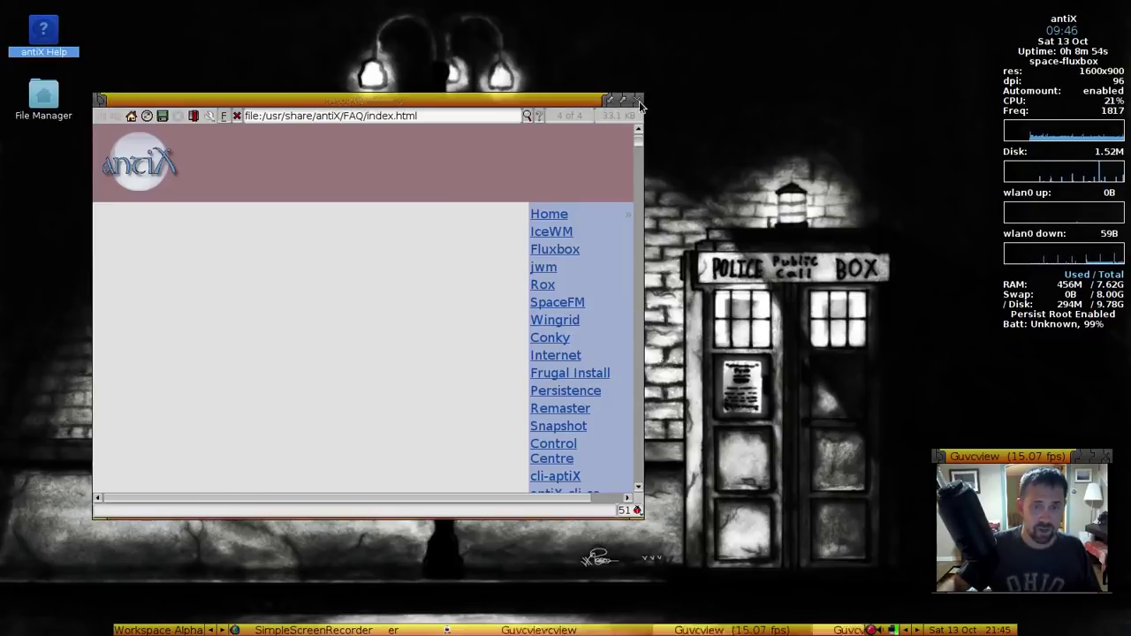
click(46, 95)
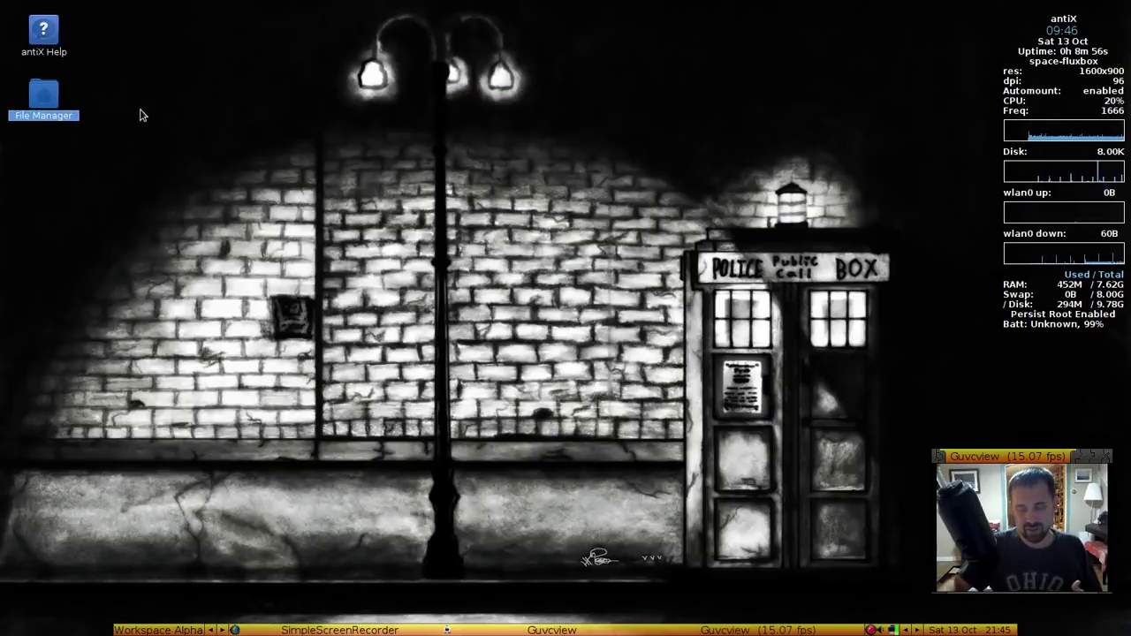
right_click(45, 92)
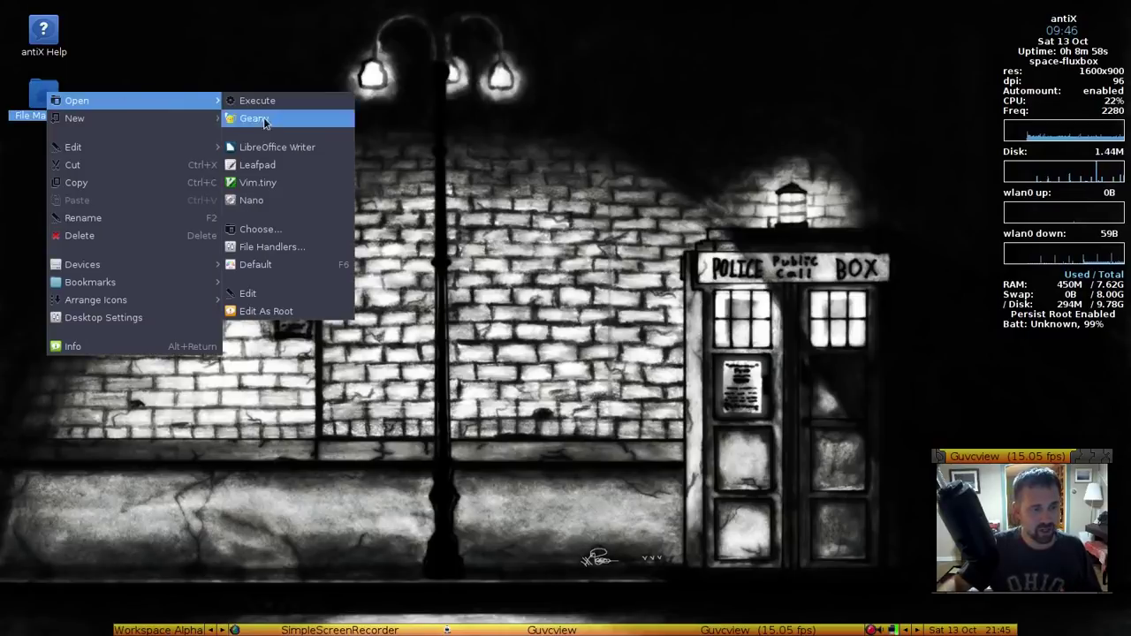
click(530, 147)
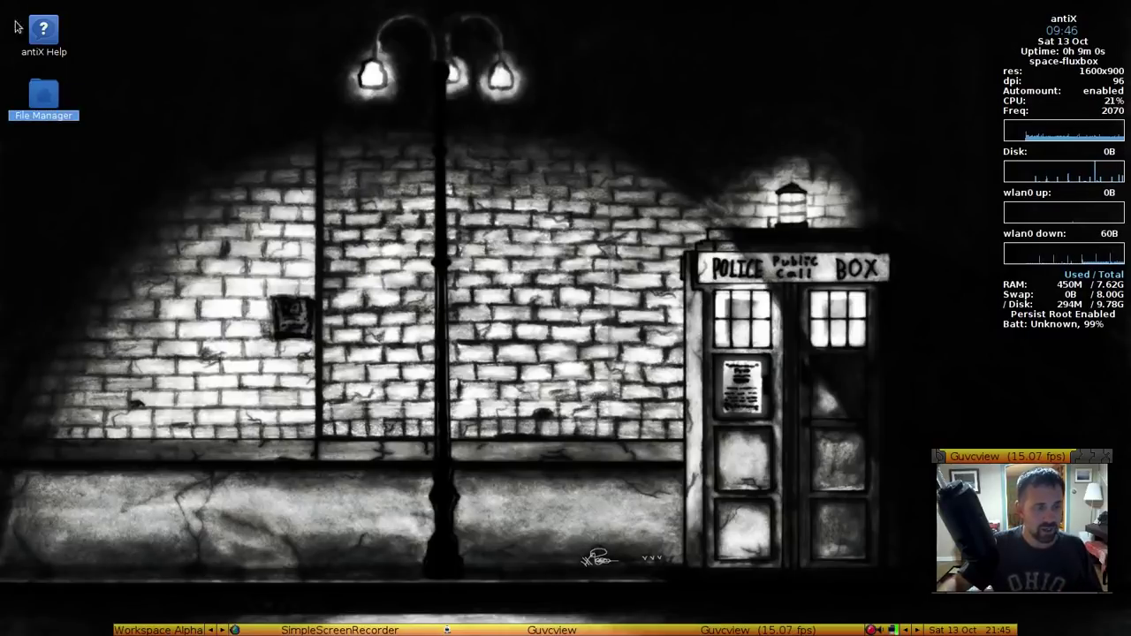
click(37, 46)
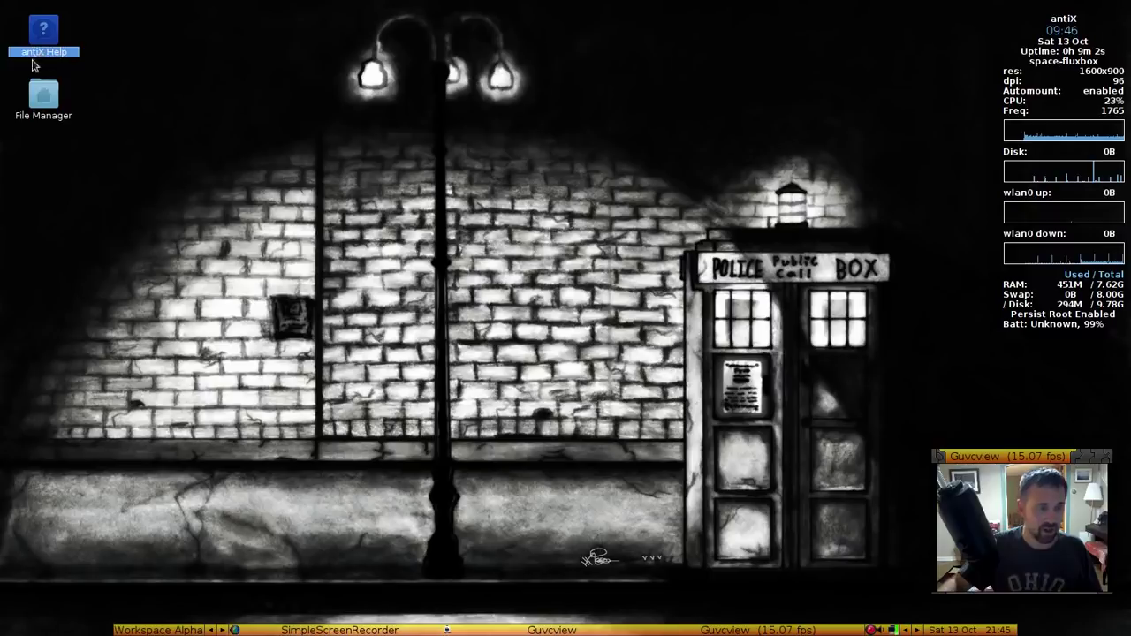
right_click(46, 95)
click(91, 320)
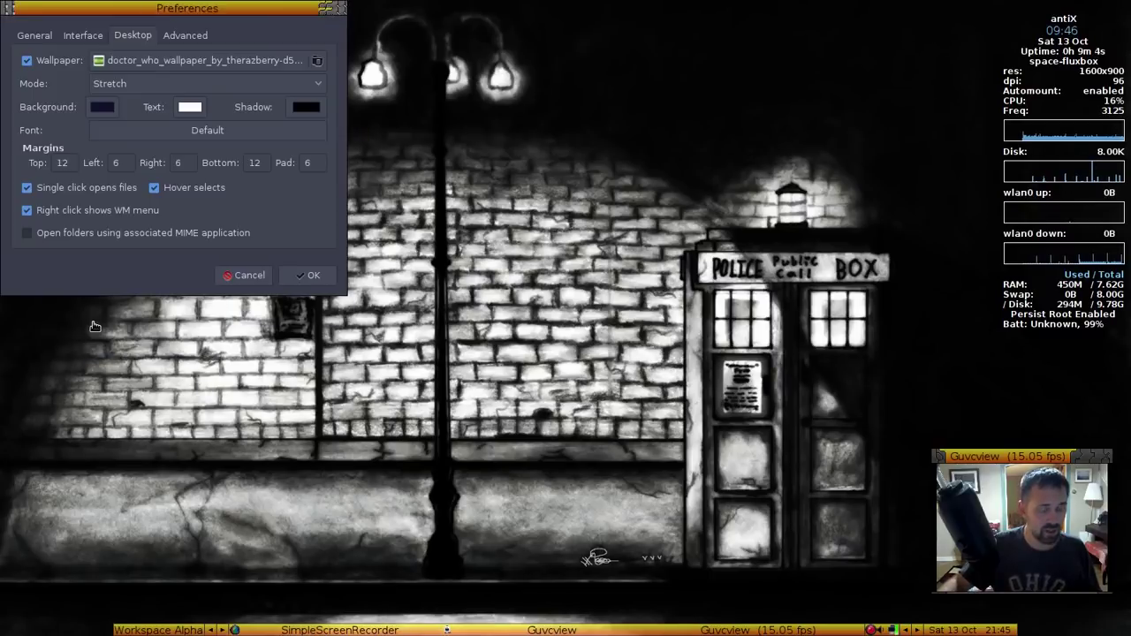
click(246, 278)
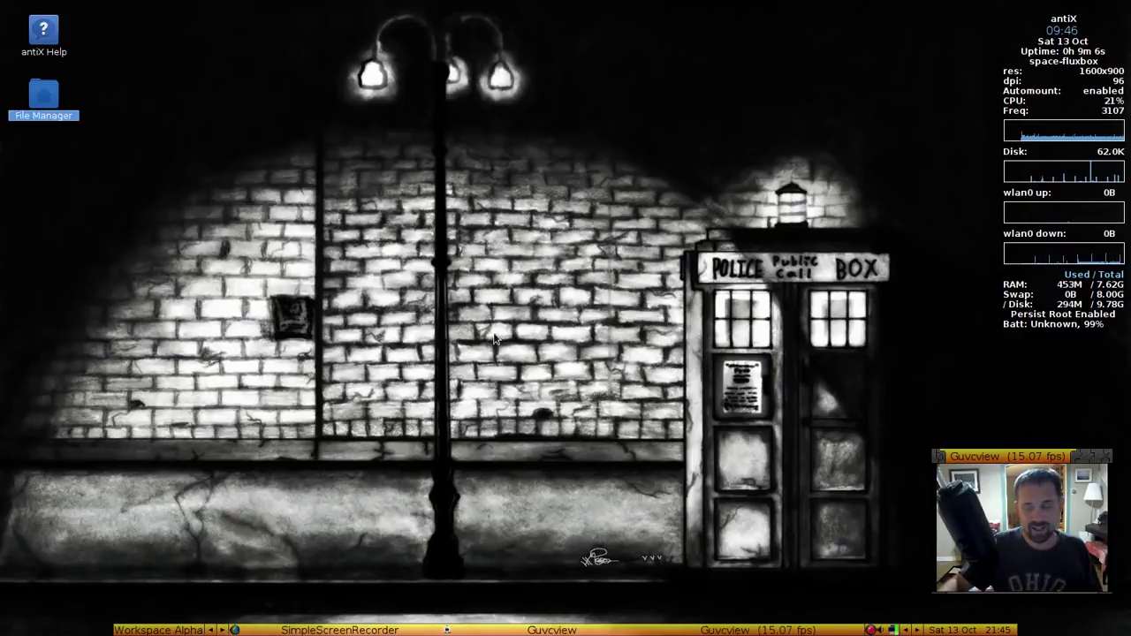
right_click(618, 165)
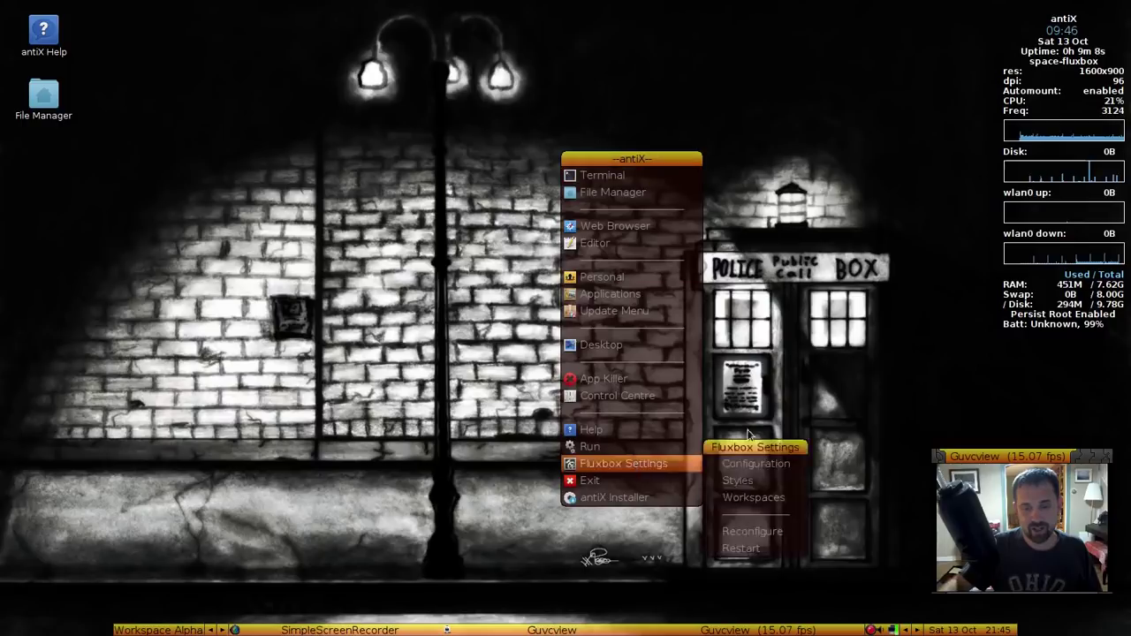
click(324, 184)
click(44, 95)
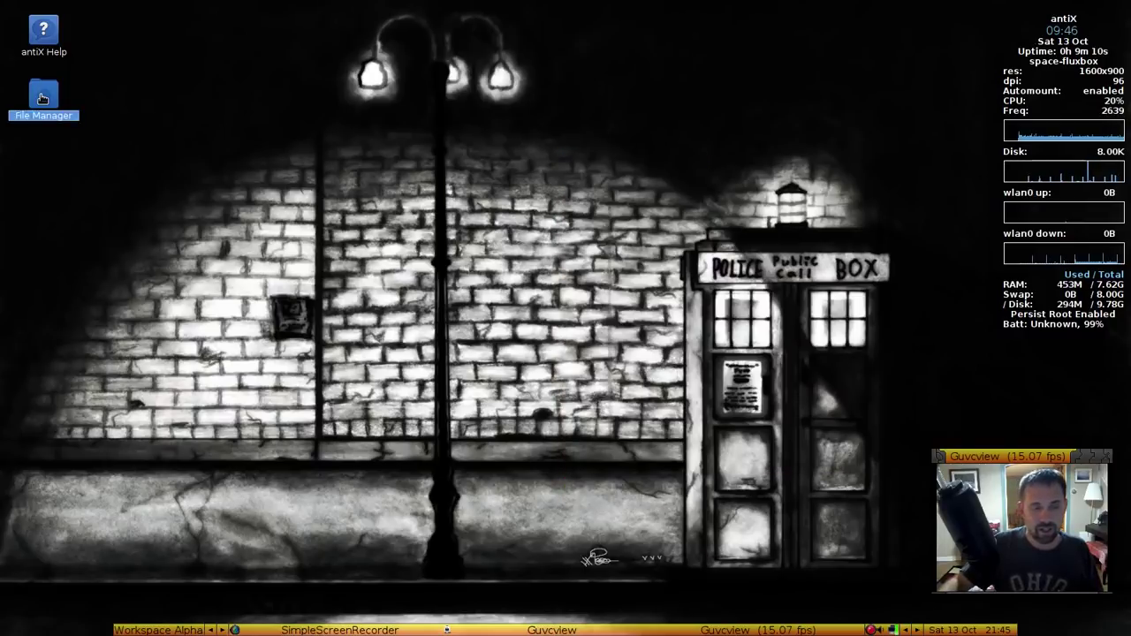
right_click(43, 95)
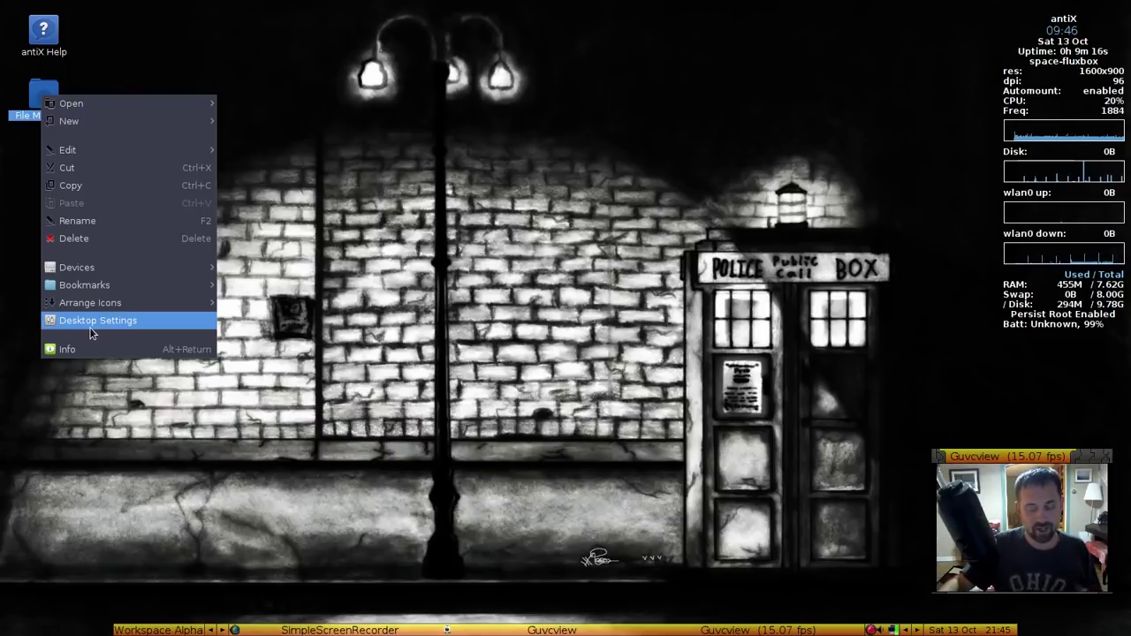
click(378, 289)
Open SpaceFM's Preferences and turn off single-click opening of desktop files
double_click(36, 95)
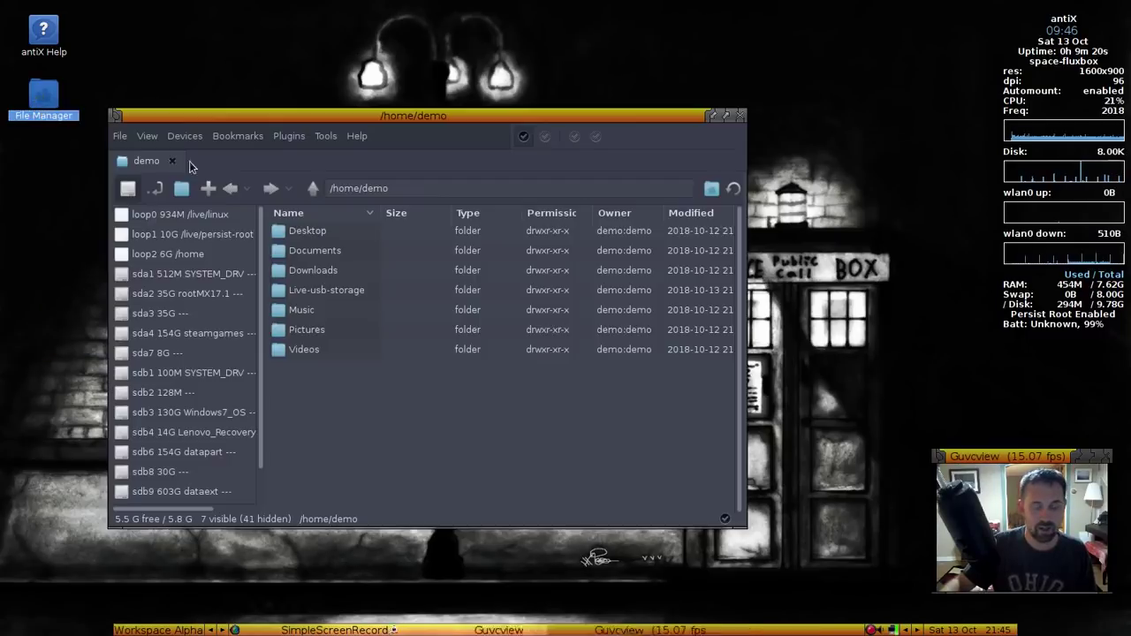
click(147, 135)
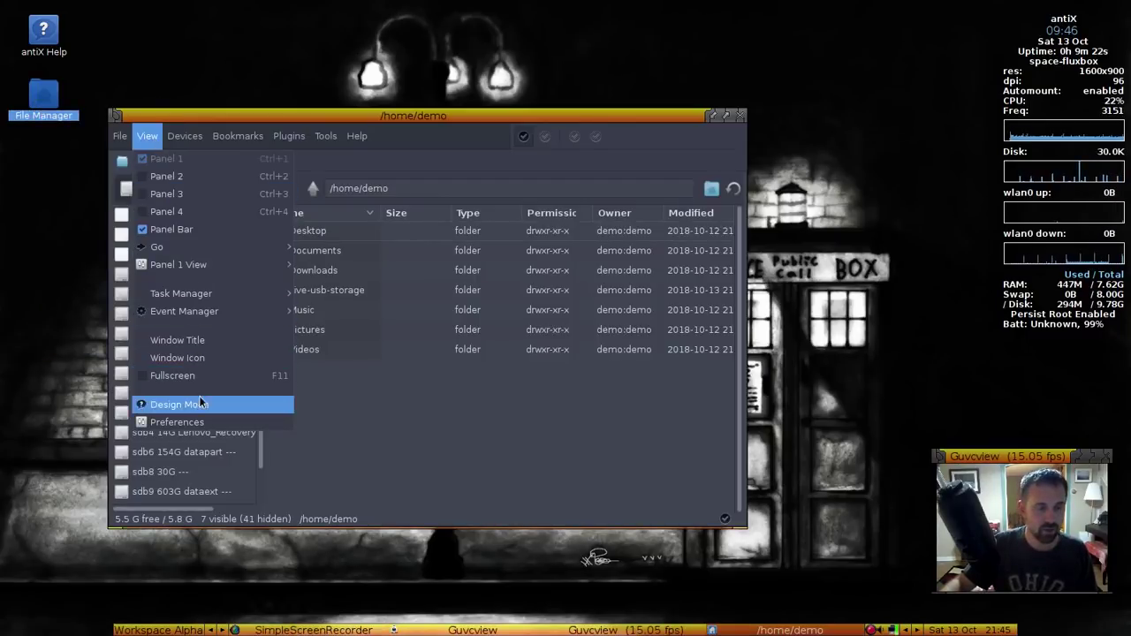
click(205, 421)
click(133, 35)
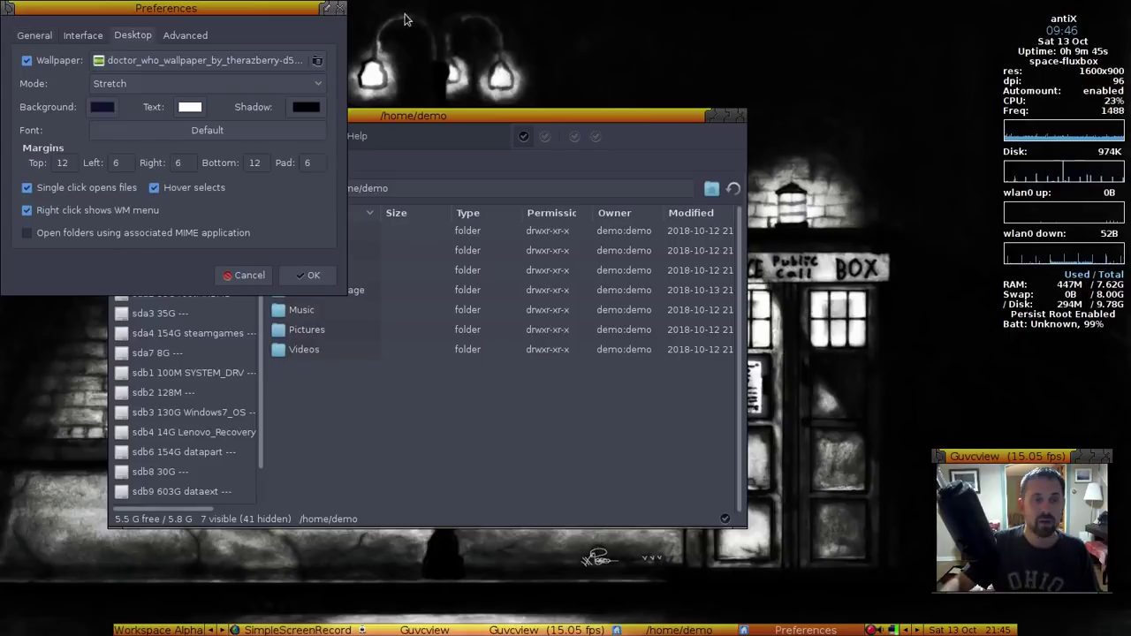
click(54, 196)
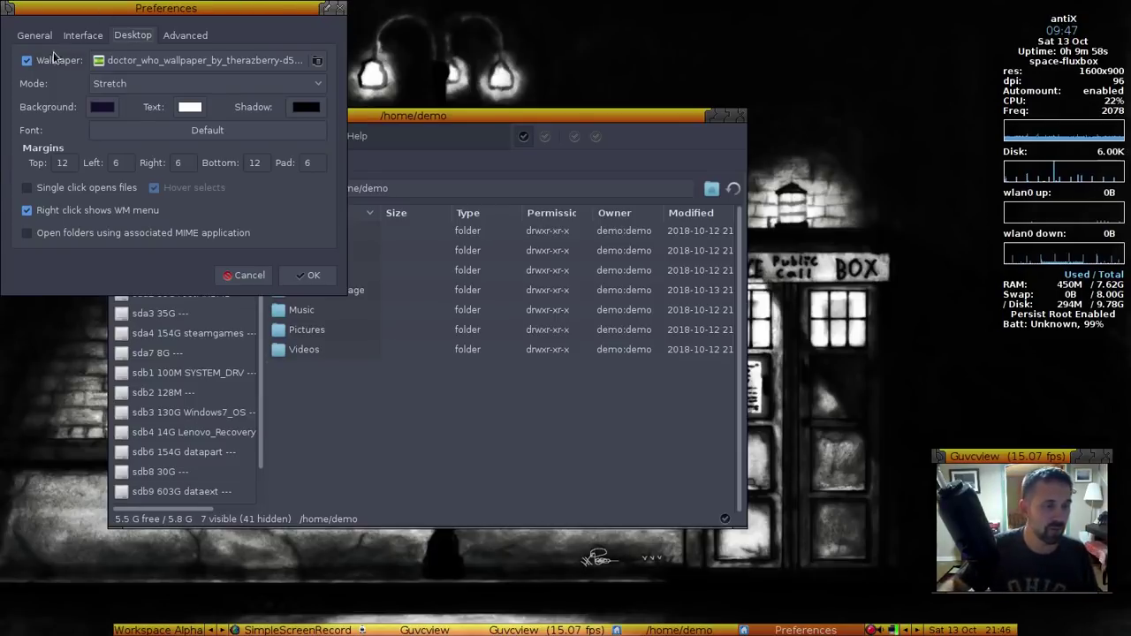
Set the Root's Editor command on the Advanced page to 'leafpad %f'
click(170, 37)
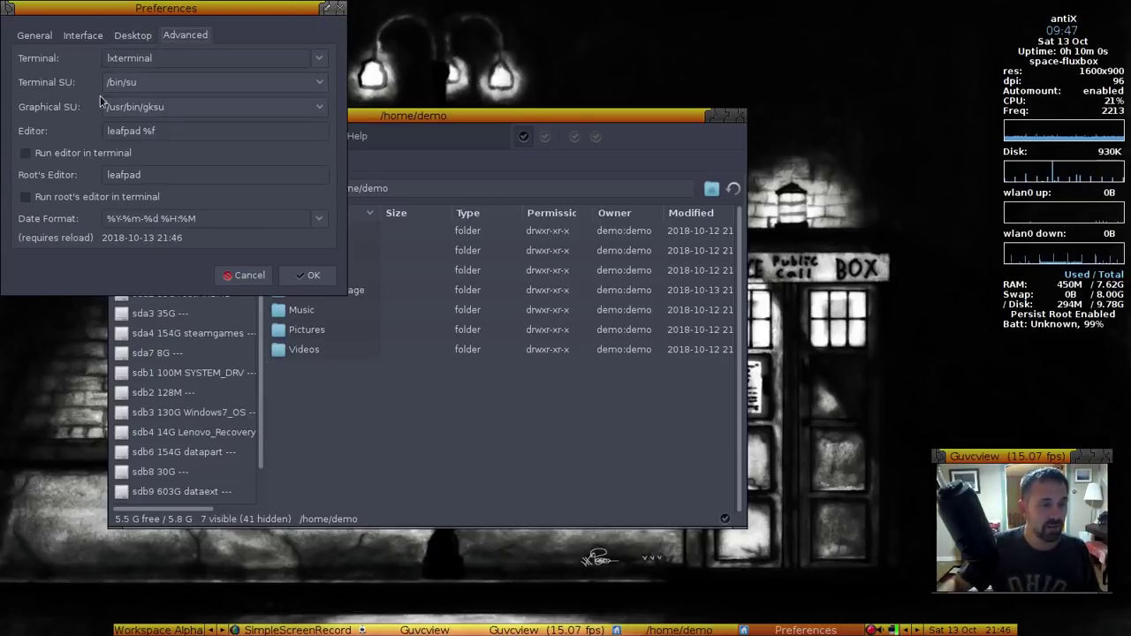
click(164, 176)
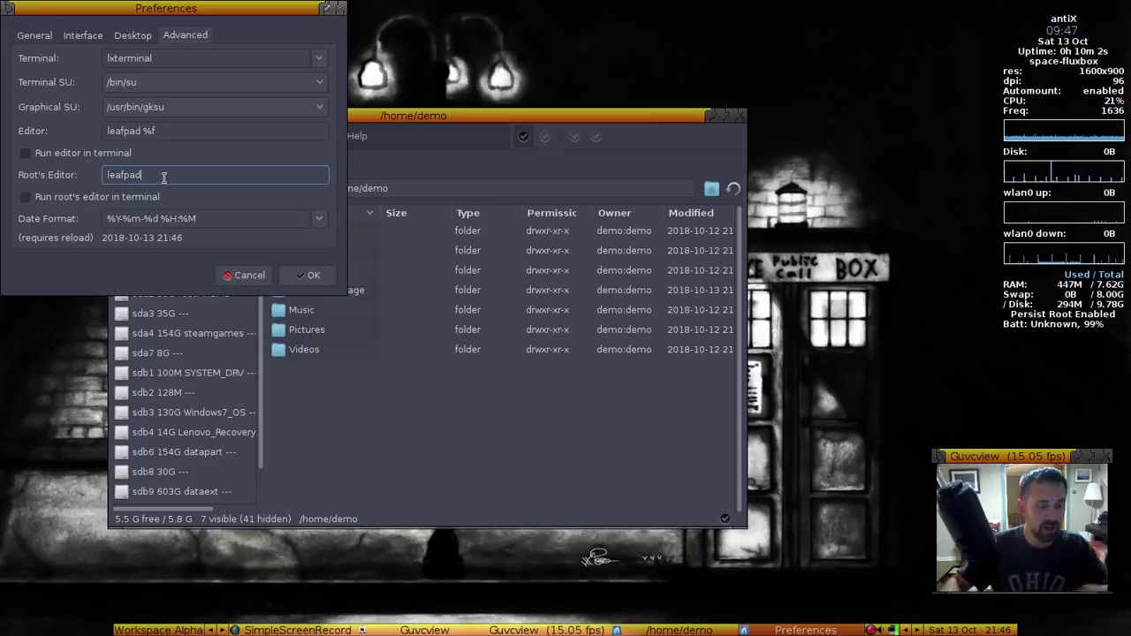
text(%f)
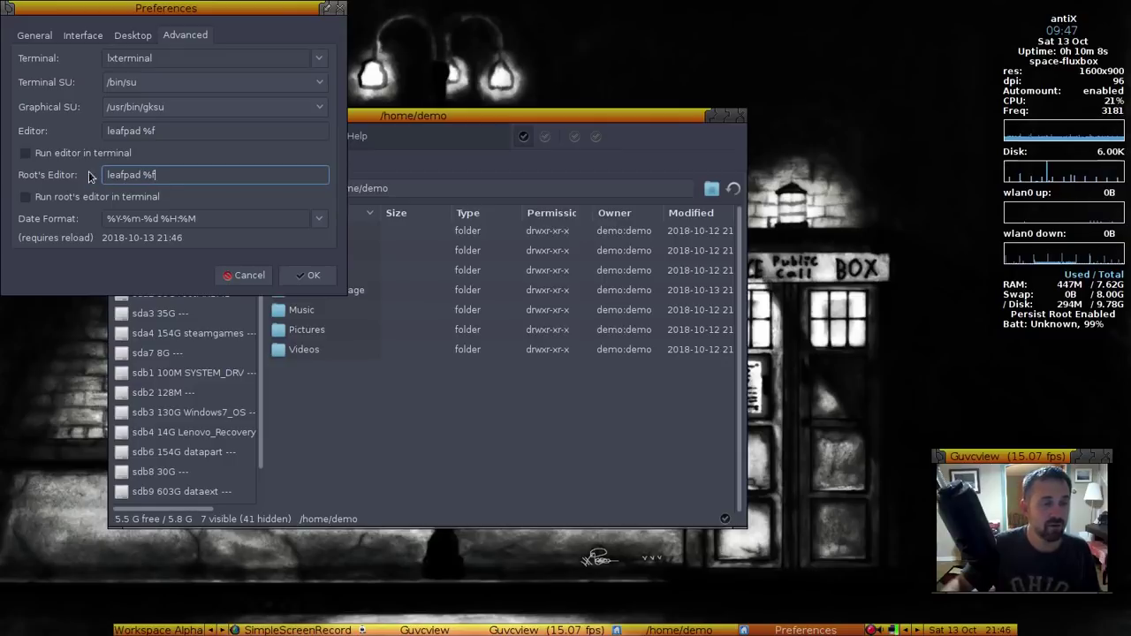
Uncheck Single click opens files on the General page
click(125, 40)
click(93, 39)
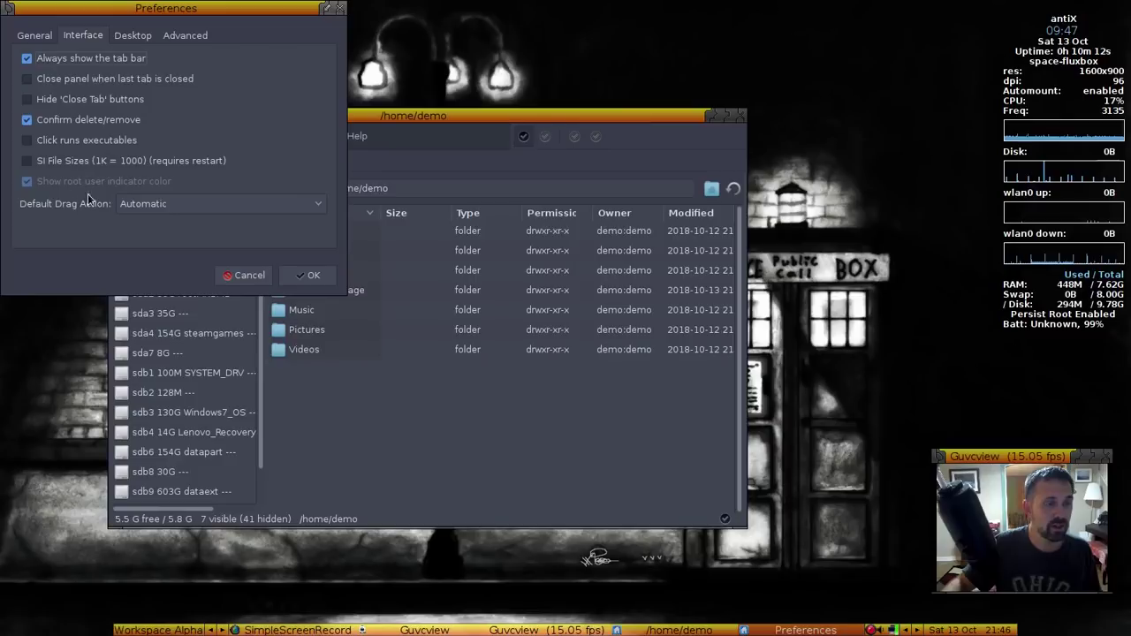
click(39, 38)
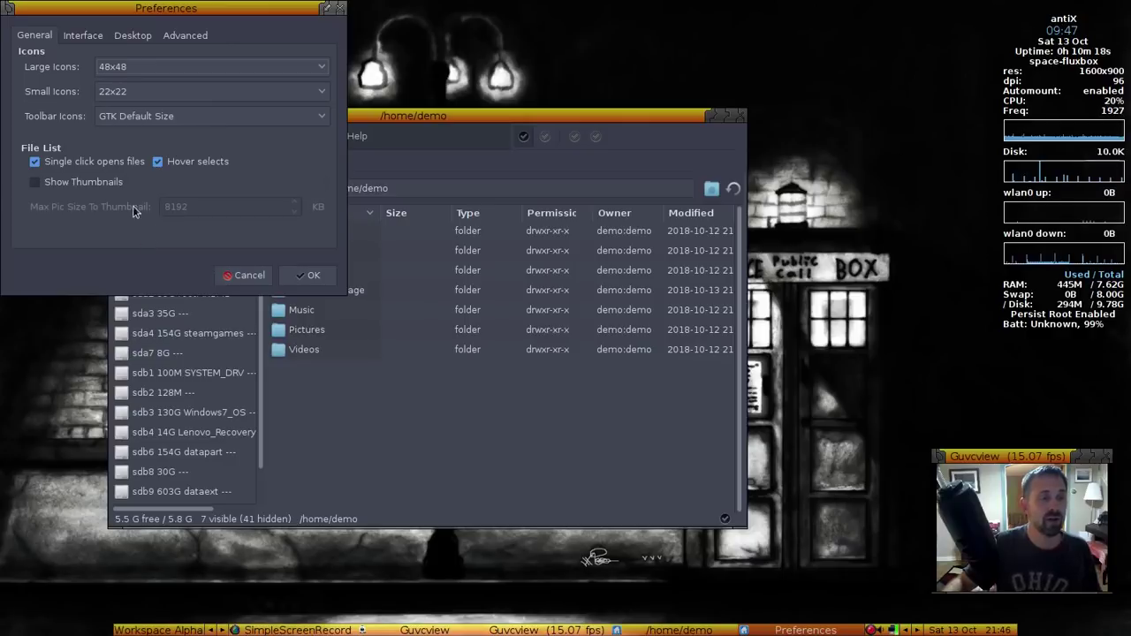
click(37, 162)
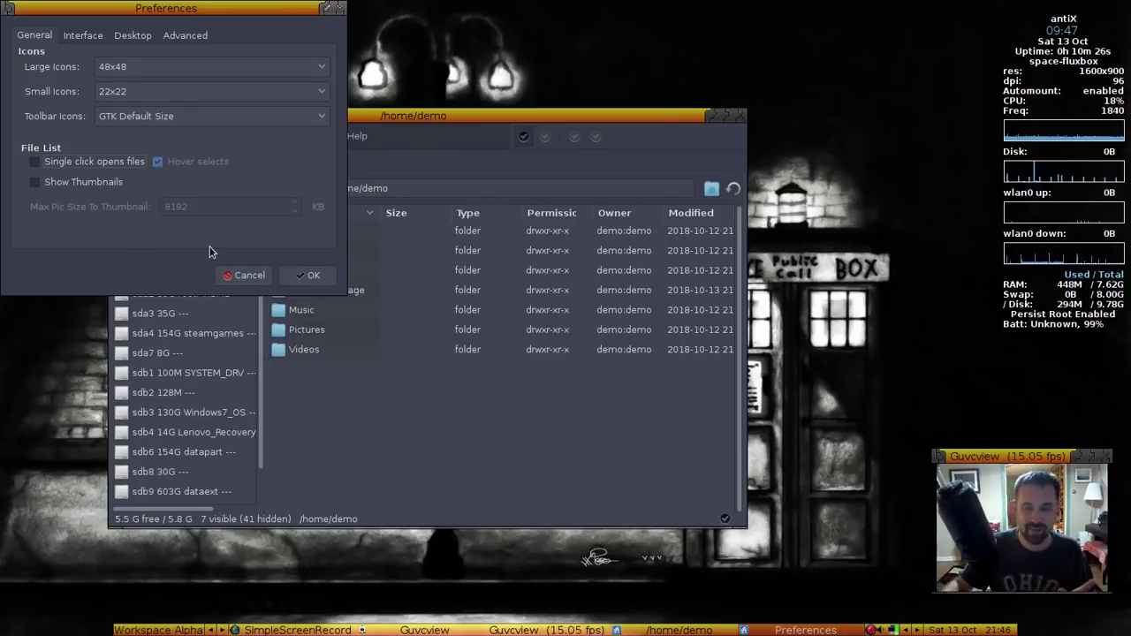
Apply the preferences, acknowledge the root-settings notice, and authenticate with the root password
click(311, 276)
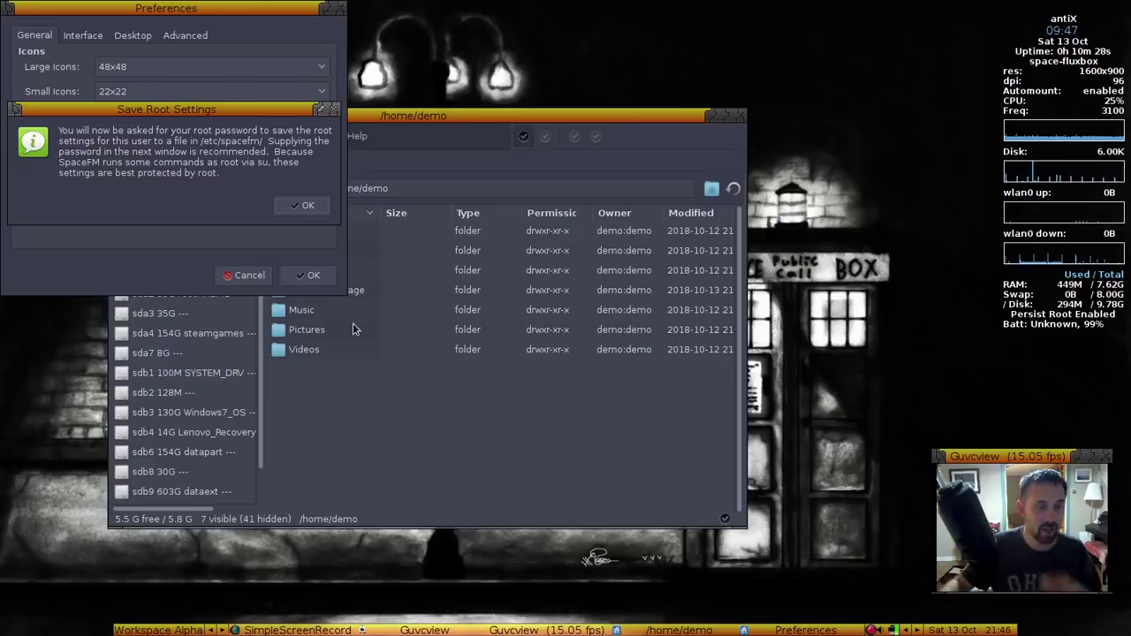
click(302, 205)
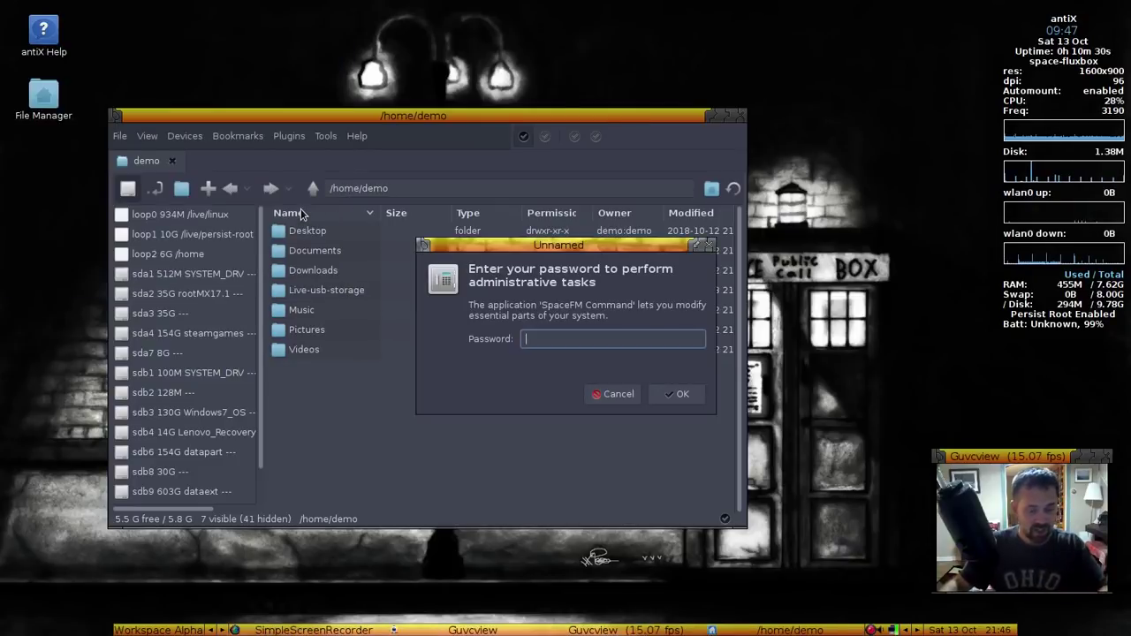
text(demo)
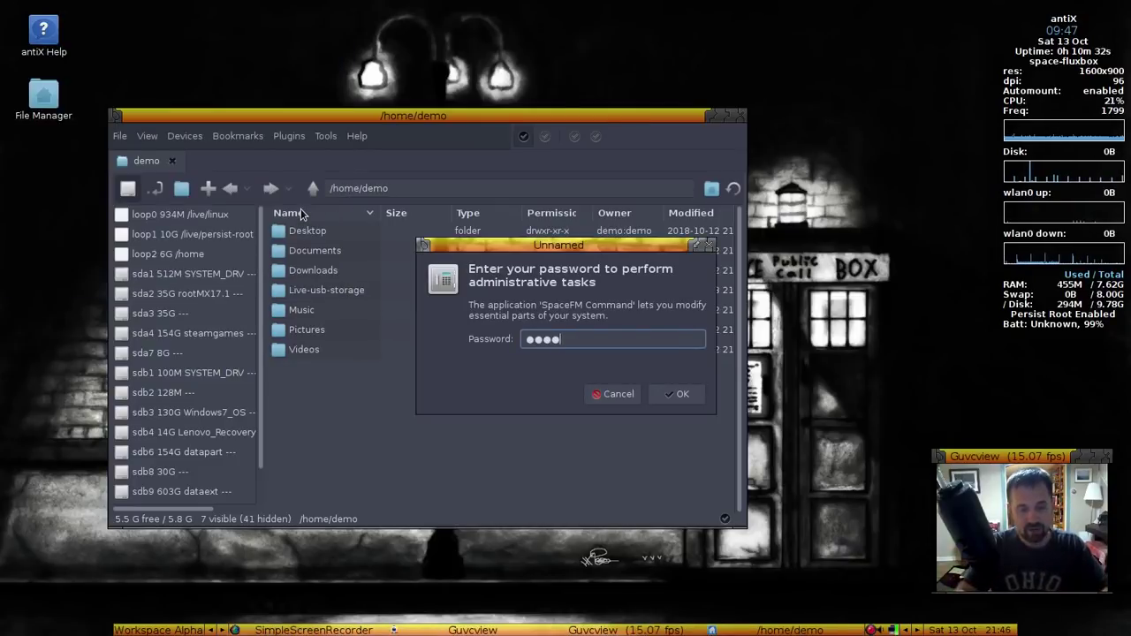
key(Return)
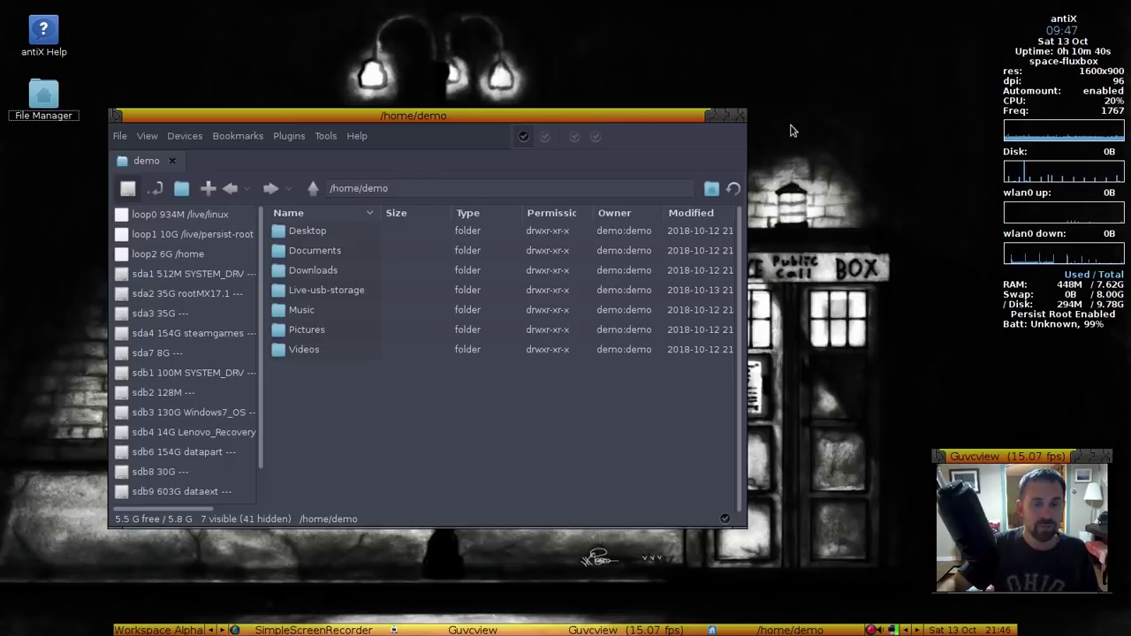
Close SpaceFM and clear the File Manager icon selection on the desktop
click(740, 116)
click(61, 97)
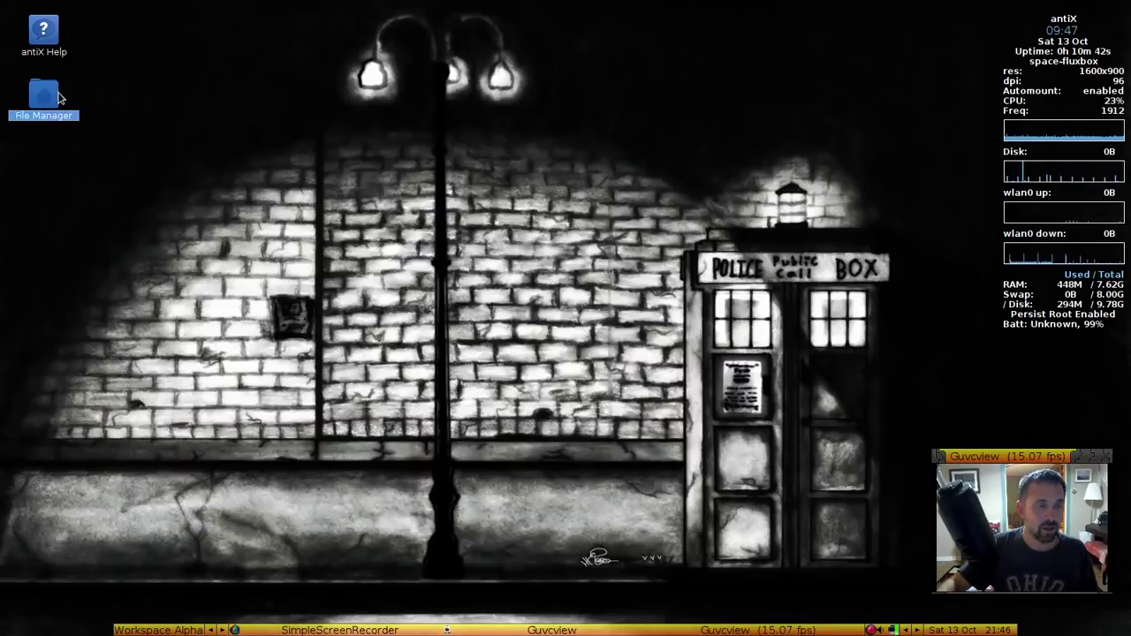
click(189, 187)
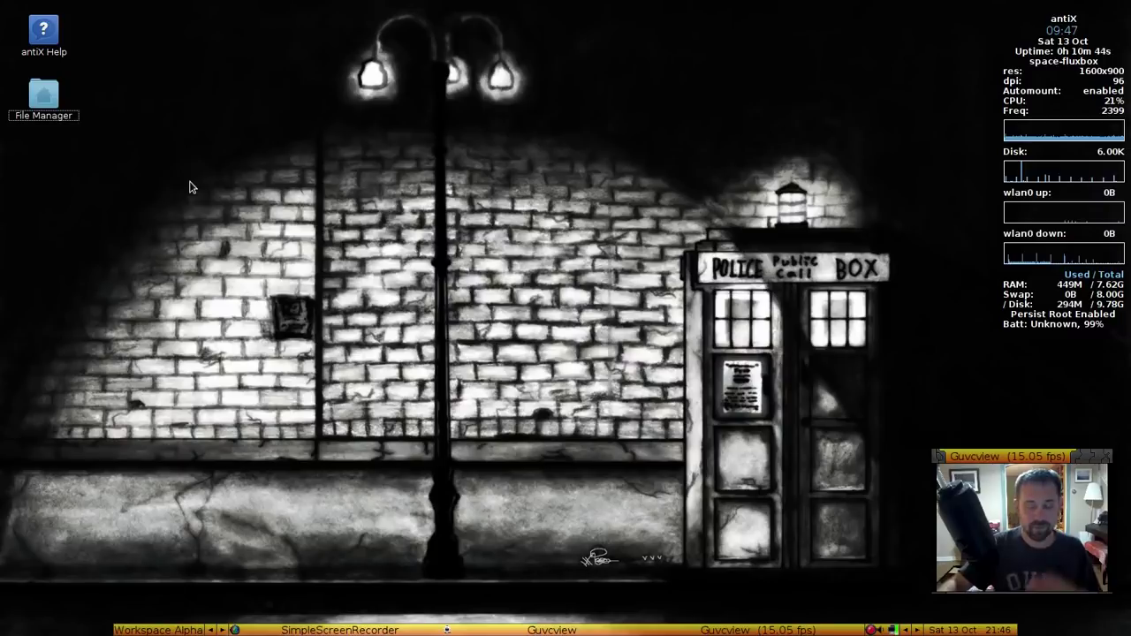
Add a Backlight Brightness application launcher to the desktop
right_click(46, 101)
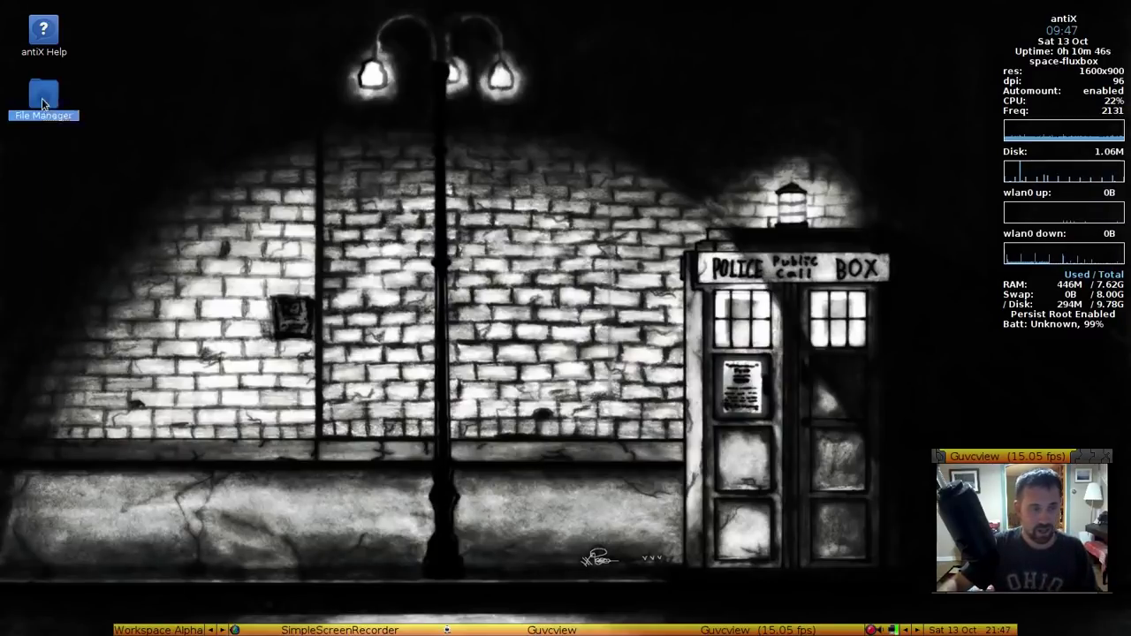
mouse_move(189, 133)
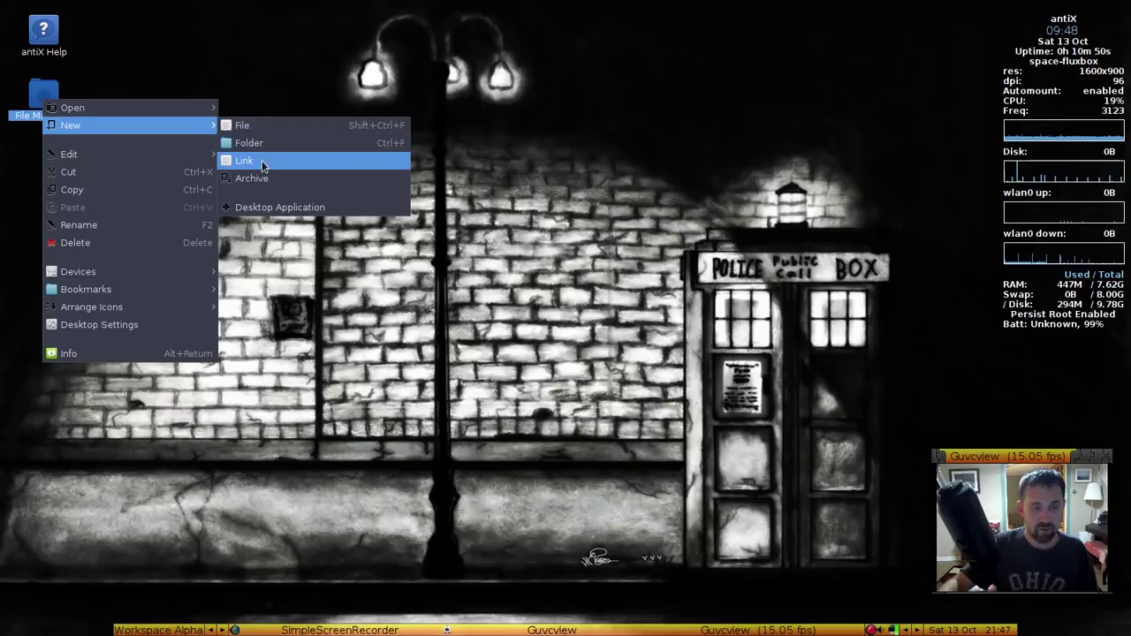
click(261, 207)
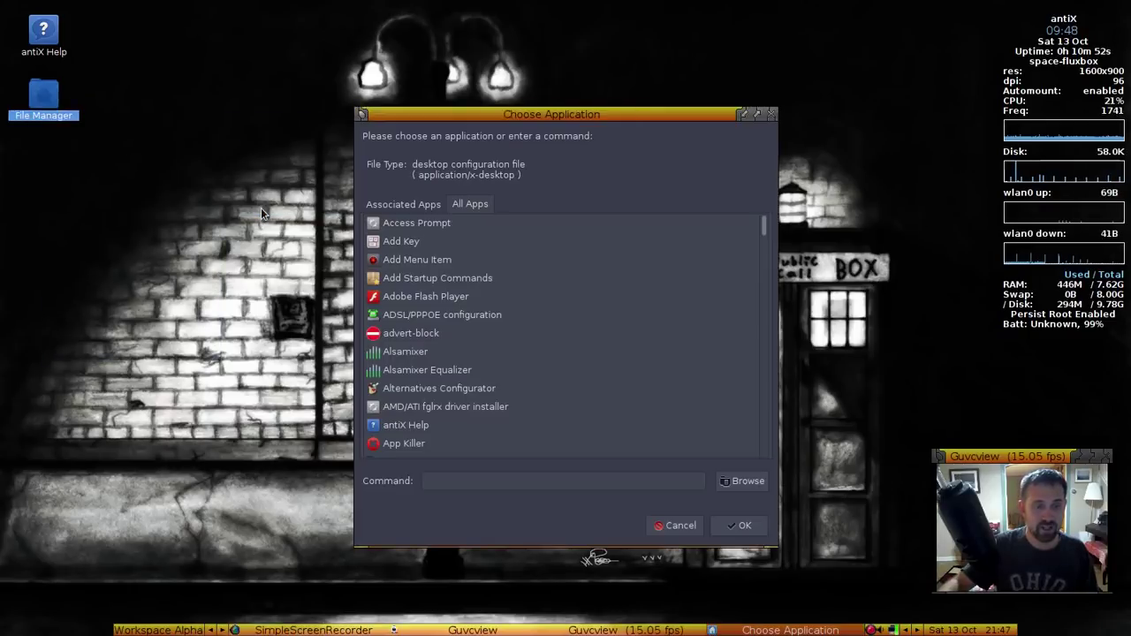
scroll(445, 322, down, 3)
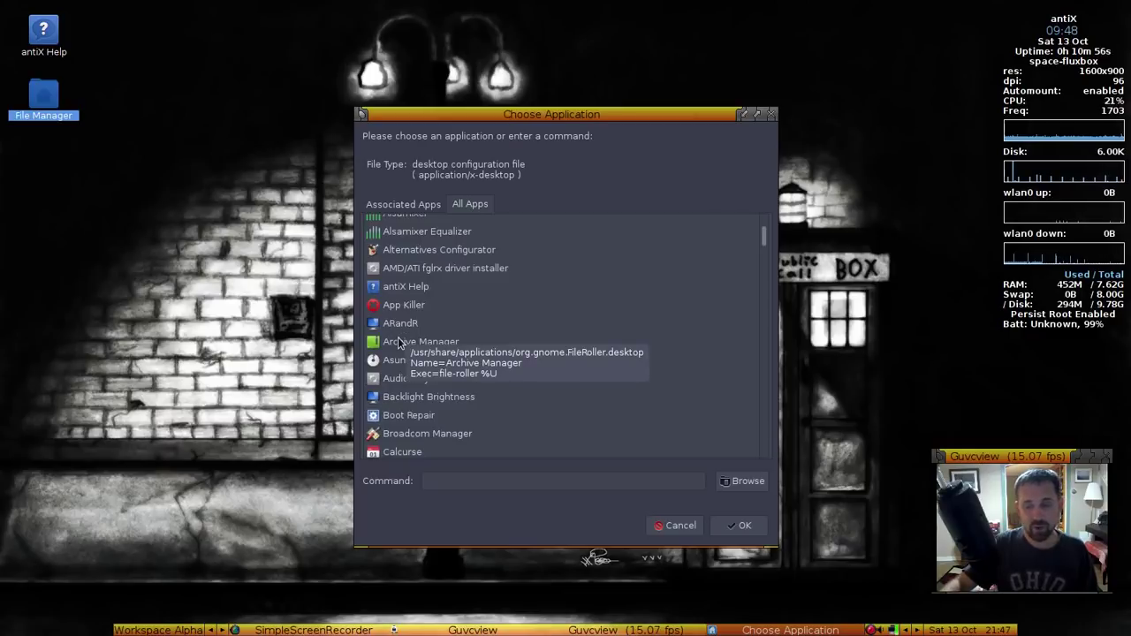
click(462, 398)
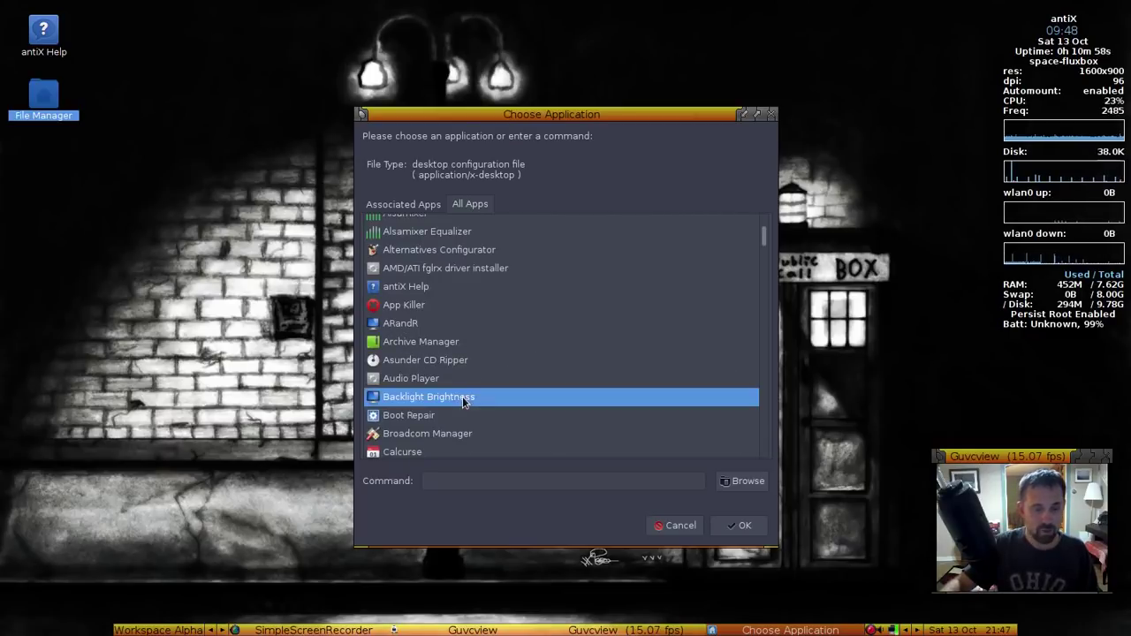
click(750, 526)
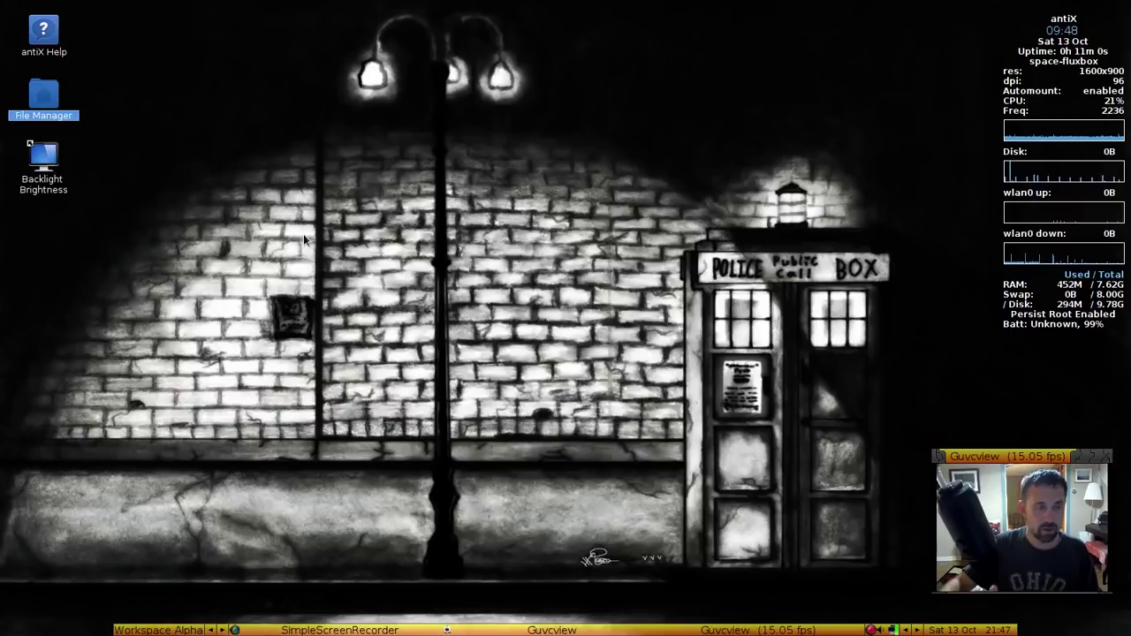
Launch Backlight Brightness from its new desktop icon, then close it
click(44, 166)
double_click(44, 166)
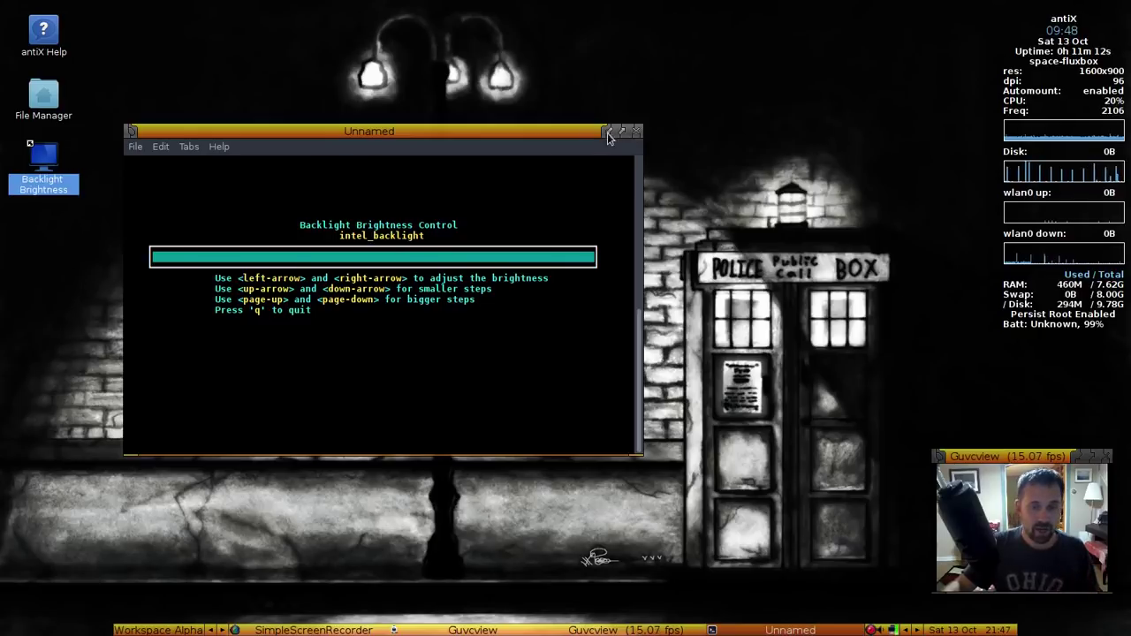
click(638, 133)
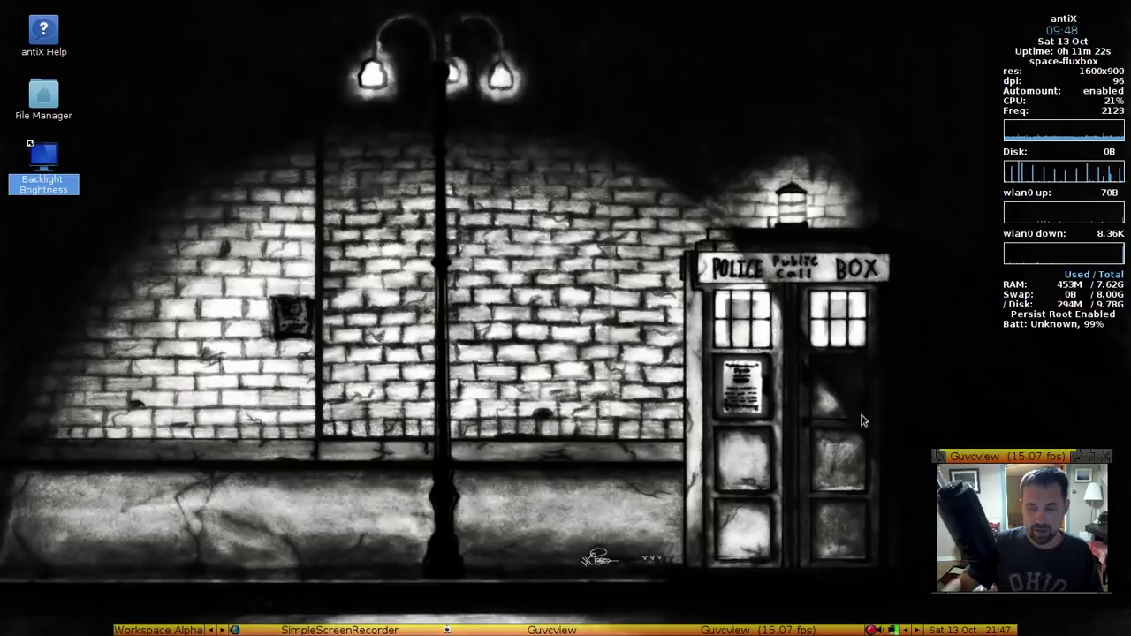
Show the root menu's Fluxbox Settings > Styles list, with Radiant-antiX-Medium current
right_click(309, 240)
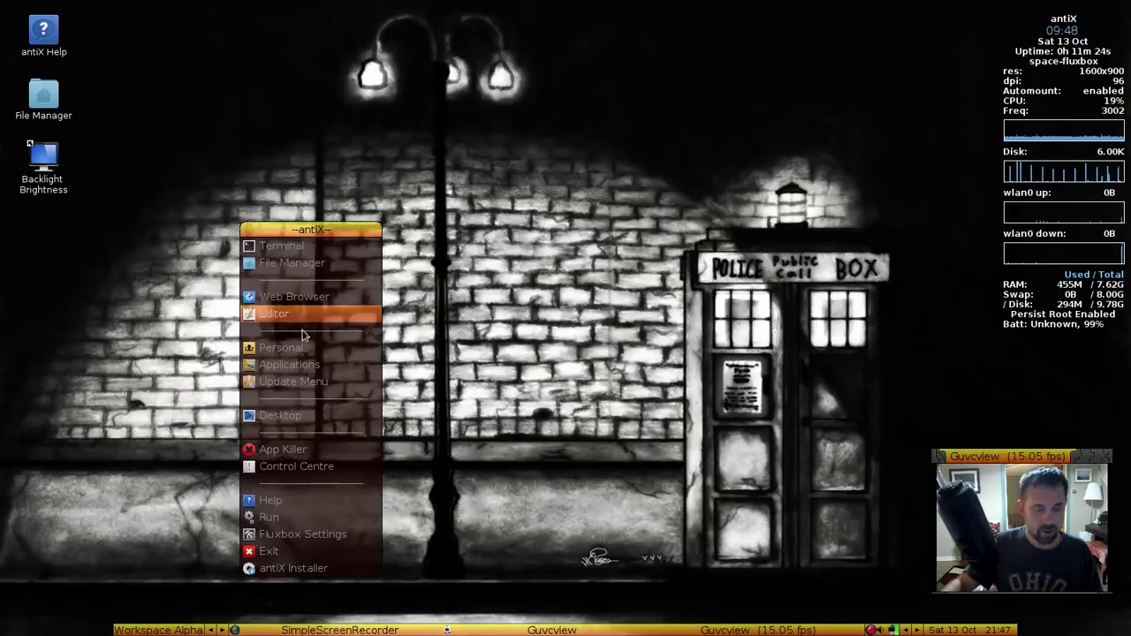
mouse_move(270, 500)
mouse_move(415, 500)
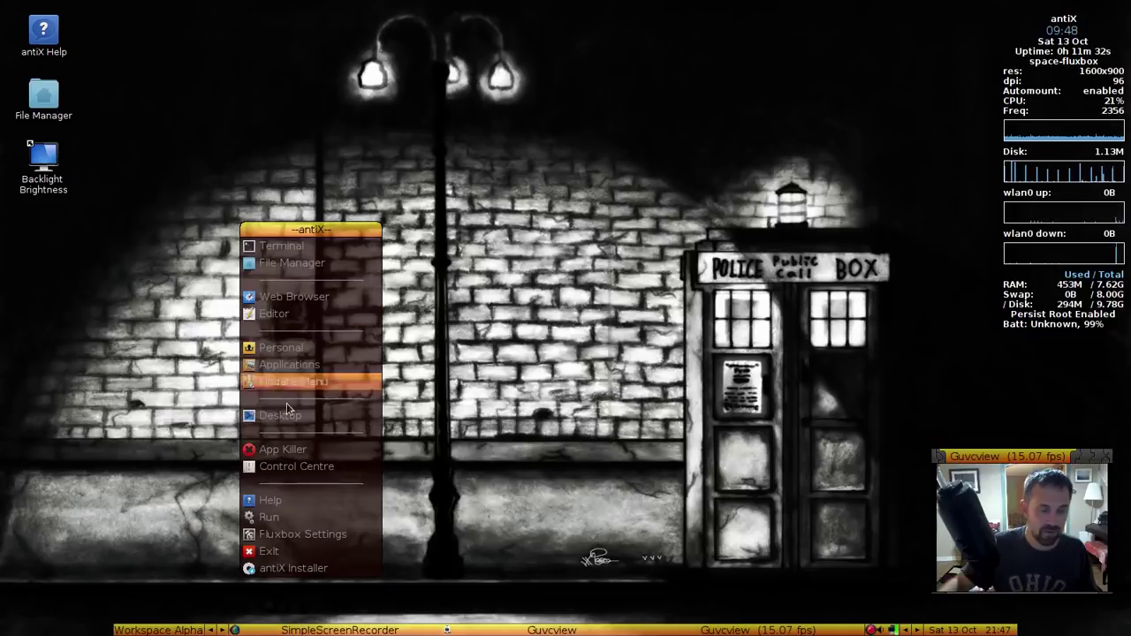
mouse_move(315, 543)
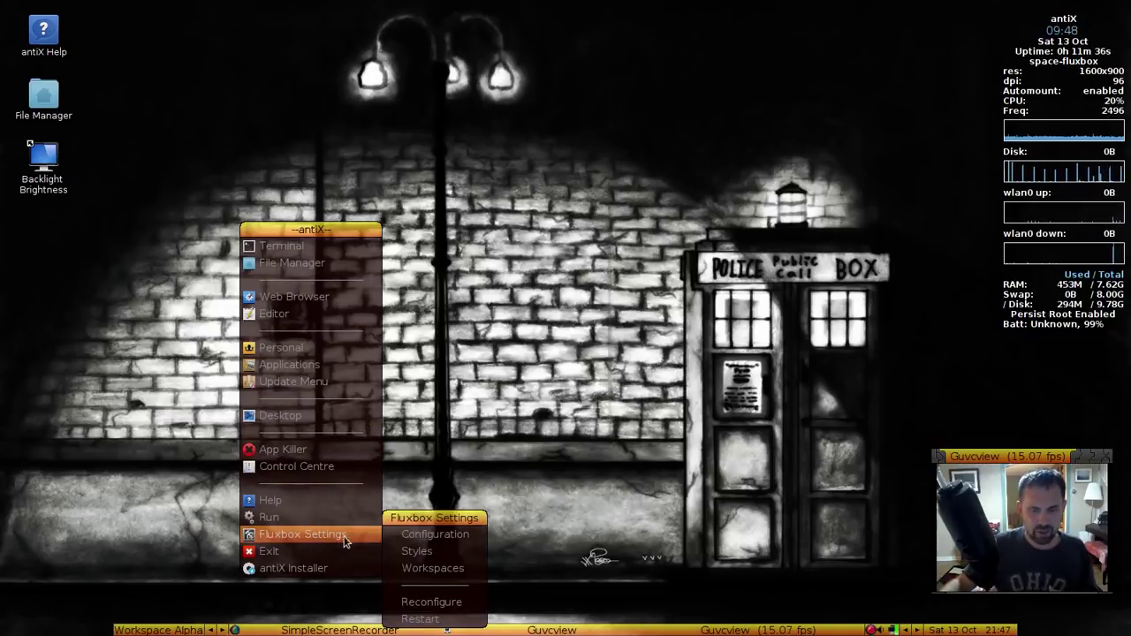
mouse_move(433, 568)
mouse_move(416, 551)
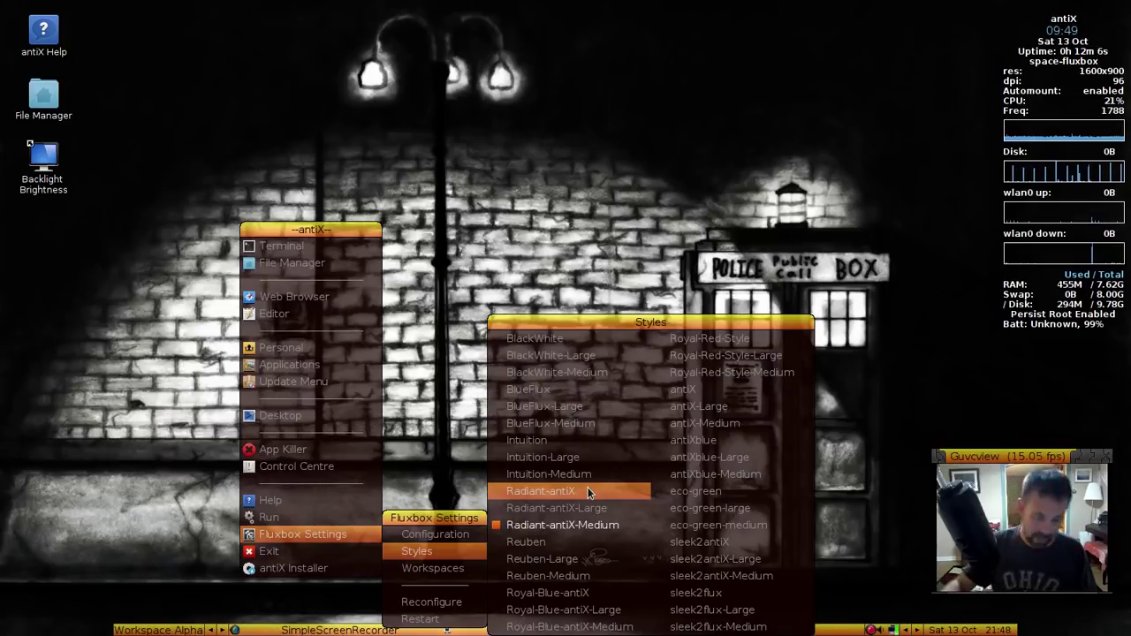
Try the Reuben, Radiant-antiX-Large and Royal-Blue-antiX-Large styles, ending on Radiant-antiX-Medium, then dismiss the menus
click(569, 402)
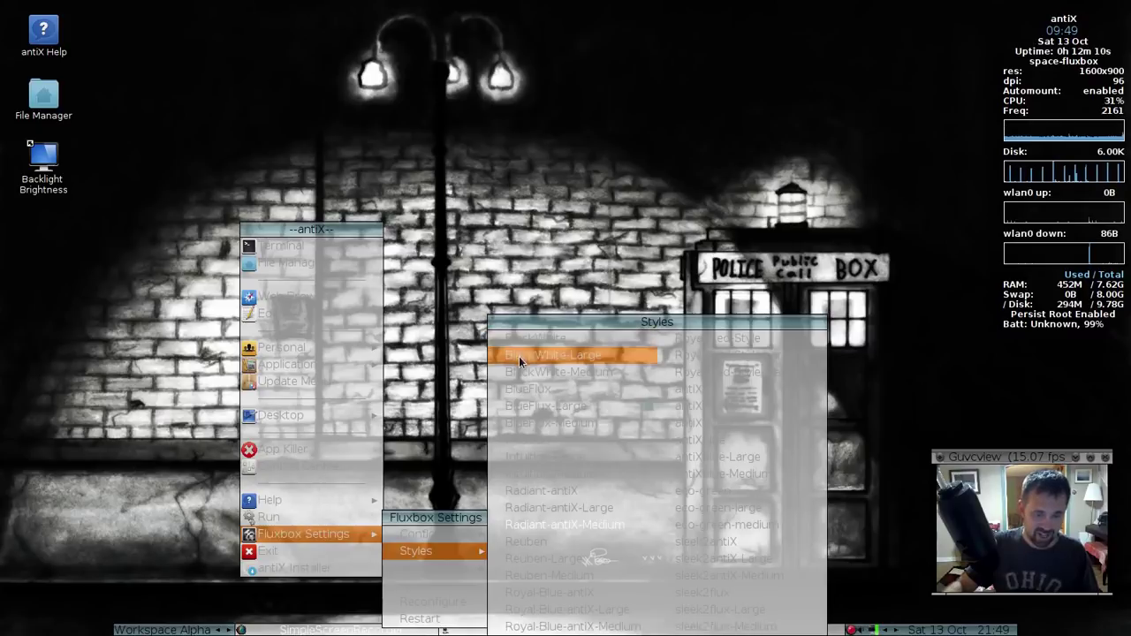
click(542, 542)
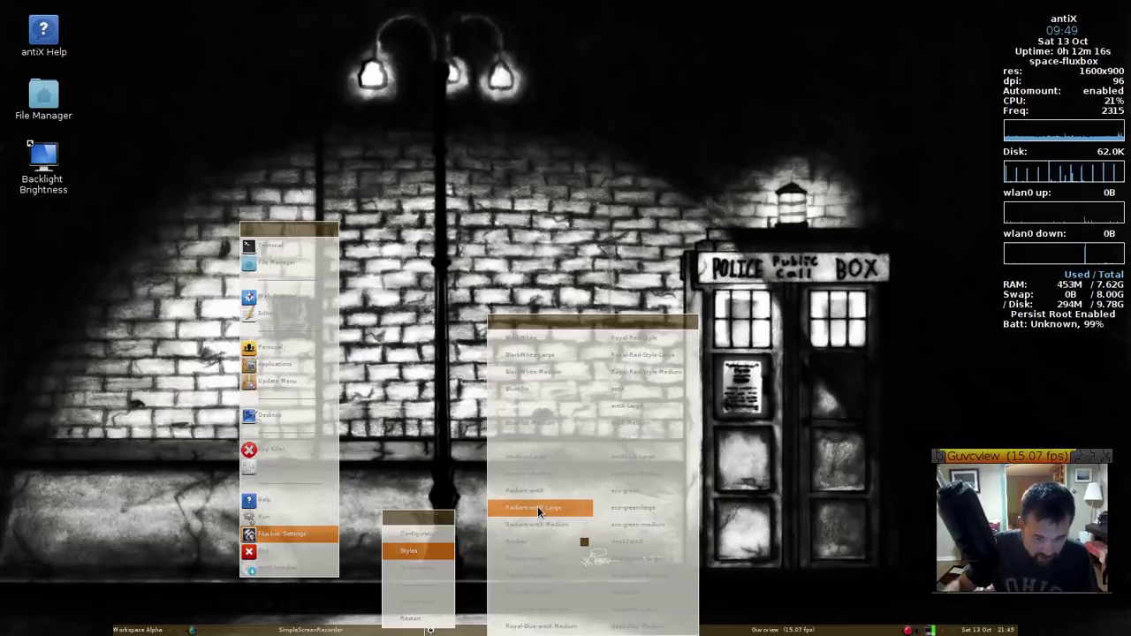
click(538, 506)
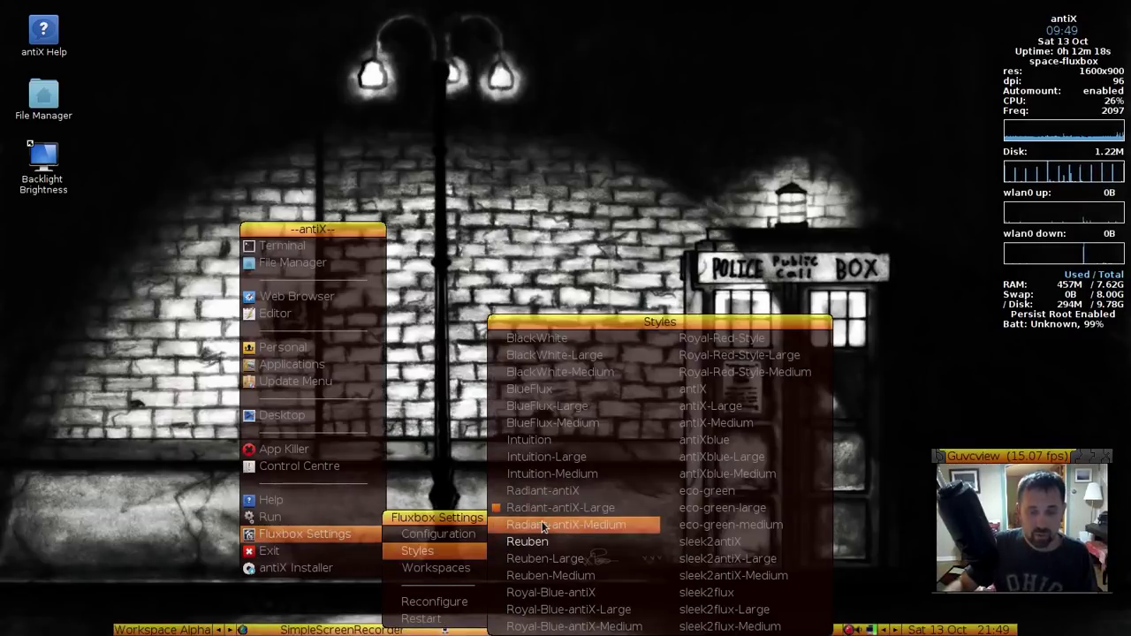
click(617, 527)
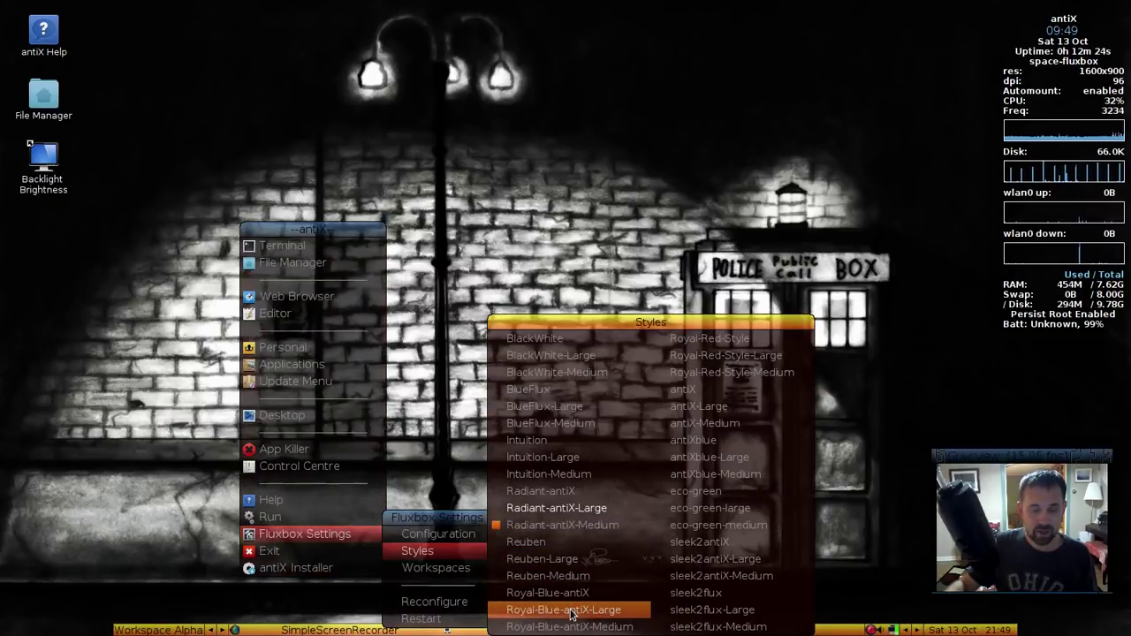
click(570, 611)
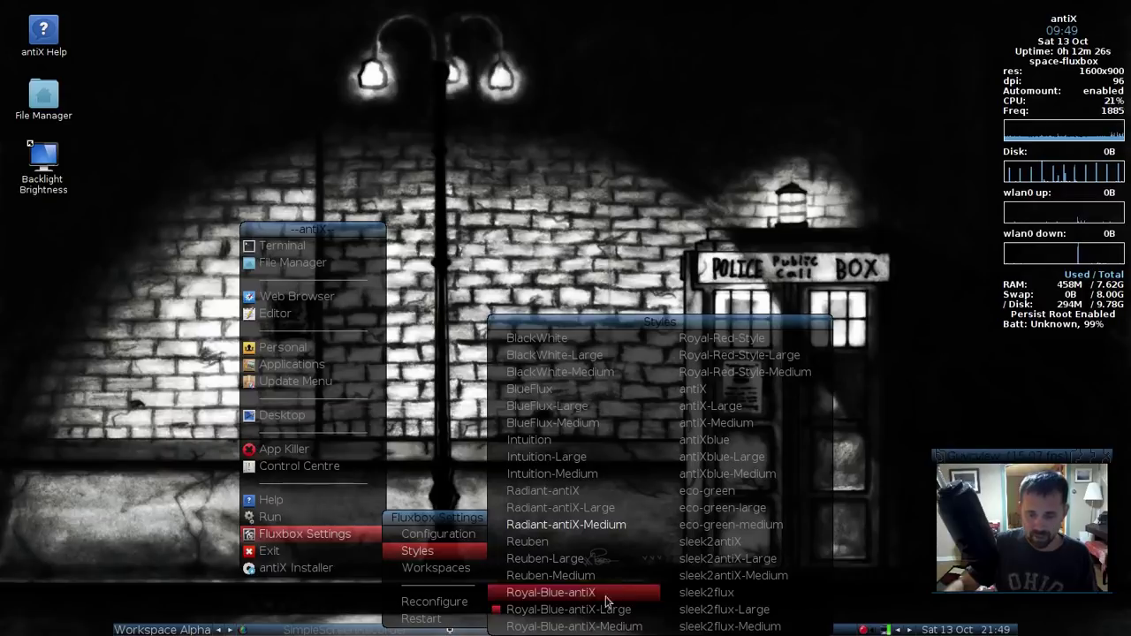
click(586, 524)
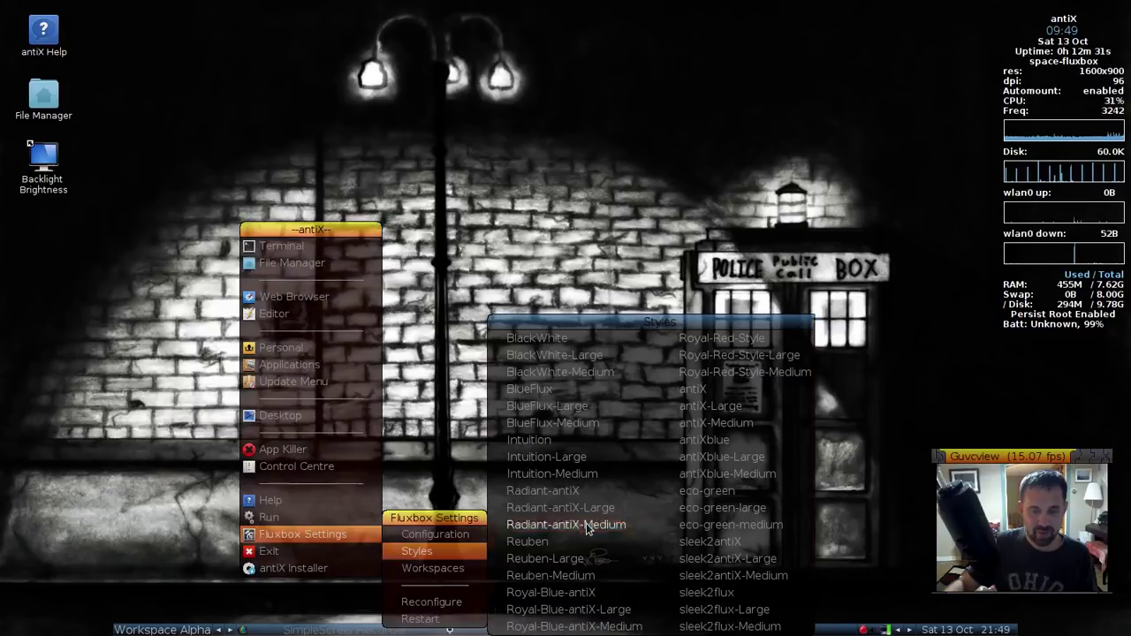
click(549, 256)
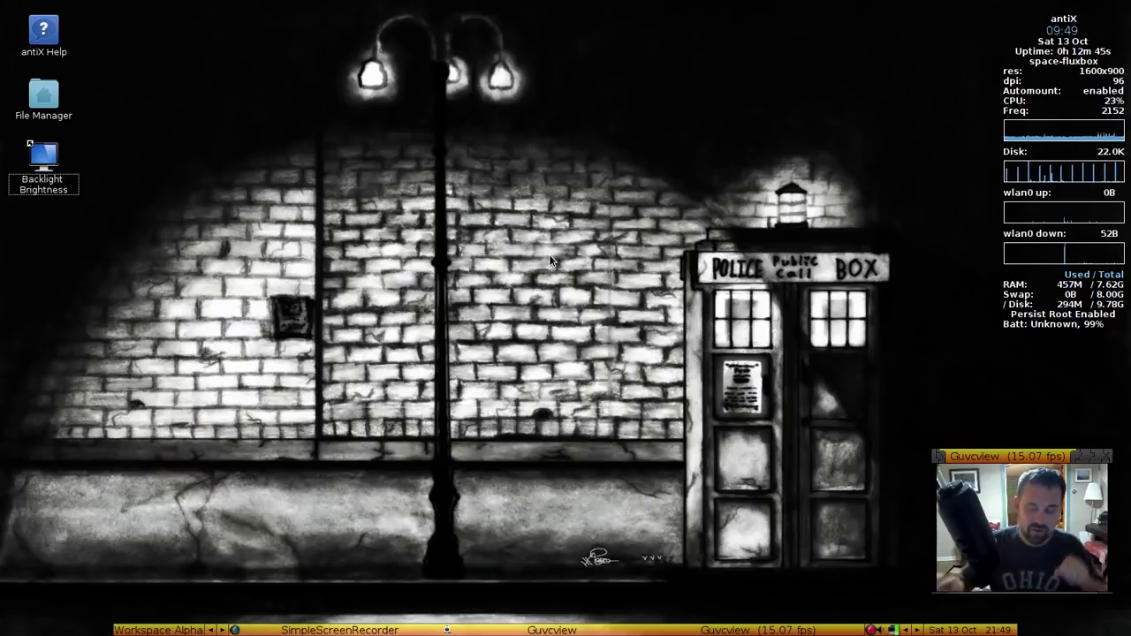
Launch the antiX Control Centre from the desktop root menu
right_click(433, 254)
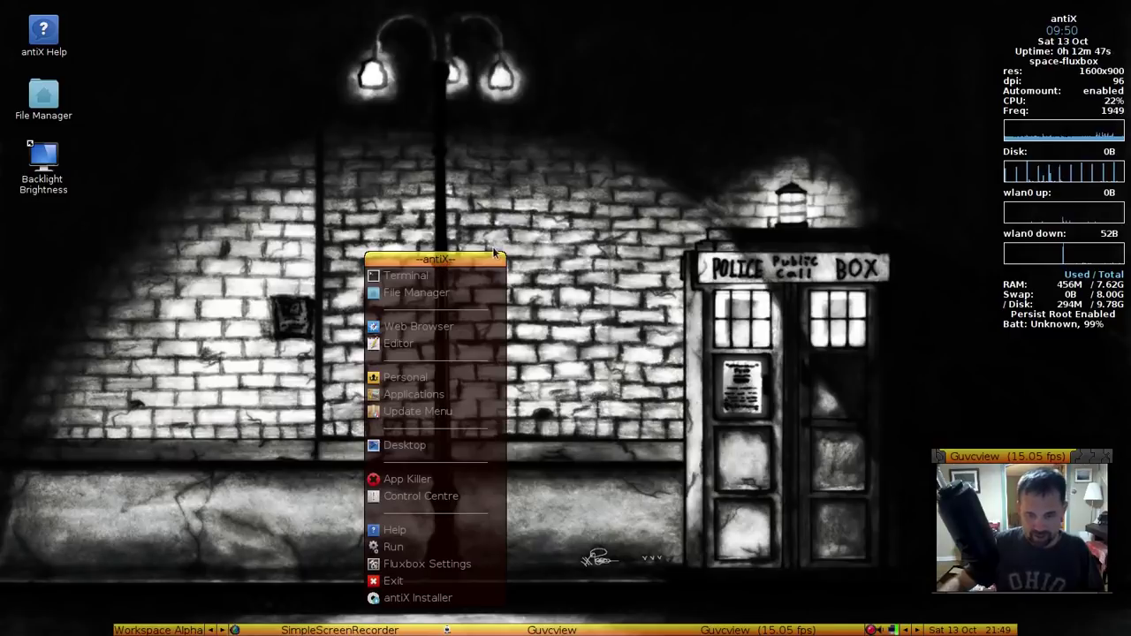
right_click(618, 234)
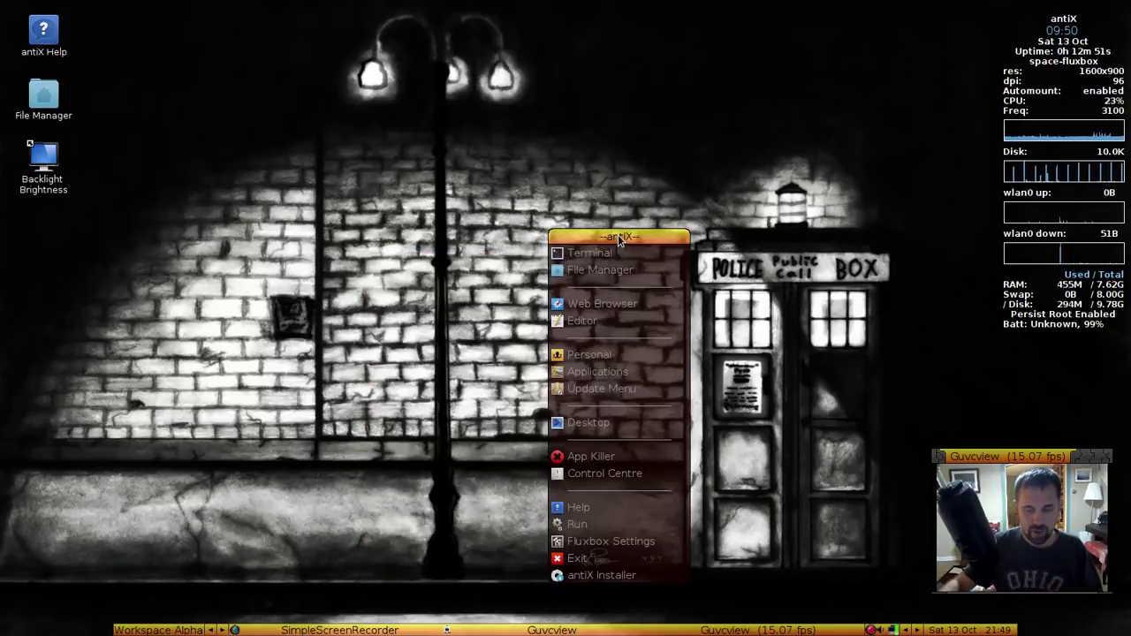
click(652, 197)
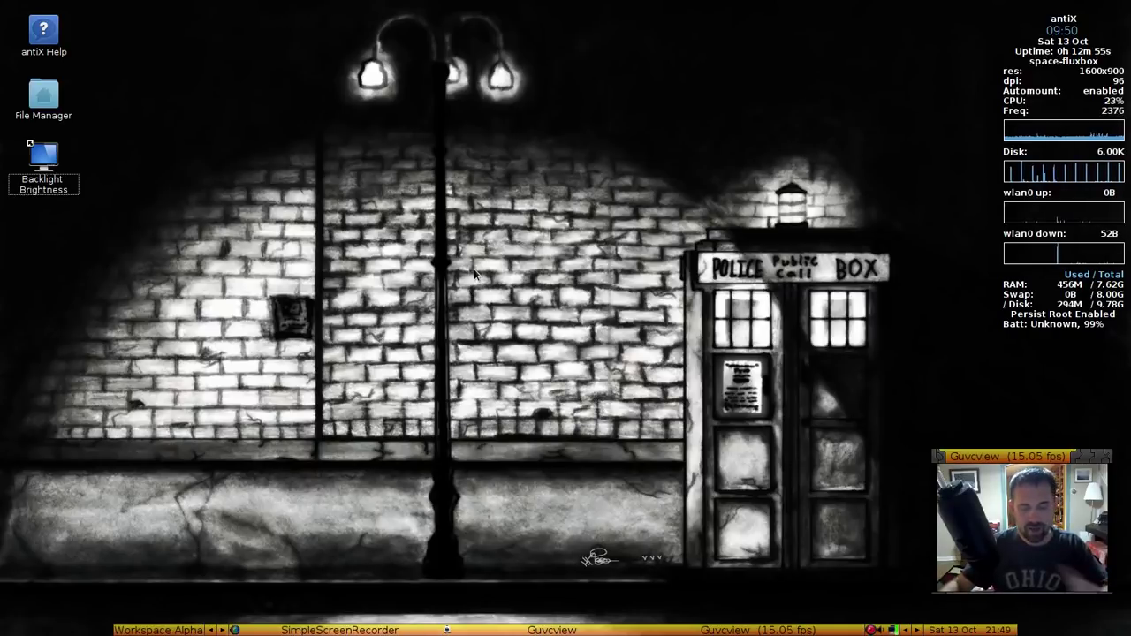
right_click(461, 211)
mouse_move(433, 402)
click(442, 450)
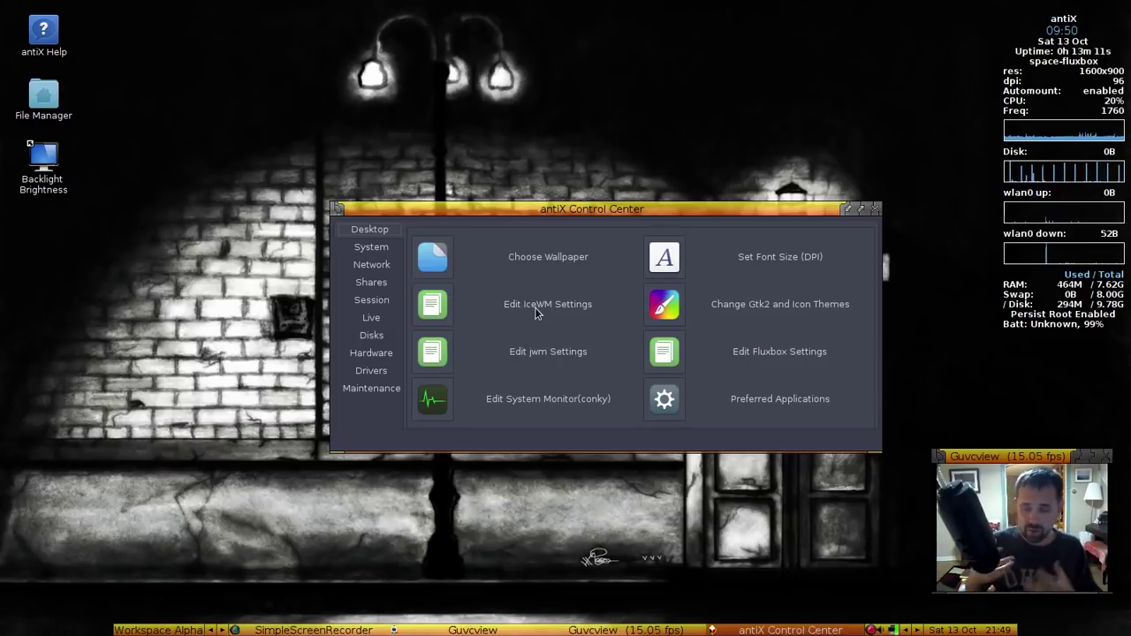
Browse the root menu's Help submenus, then dismiss the menu
right_click(234, 281)
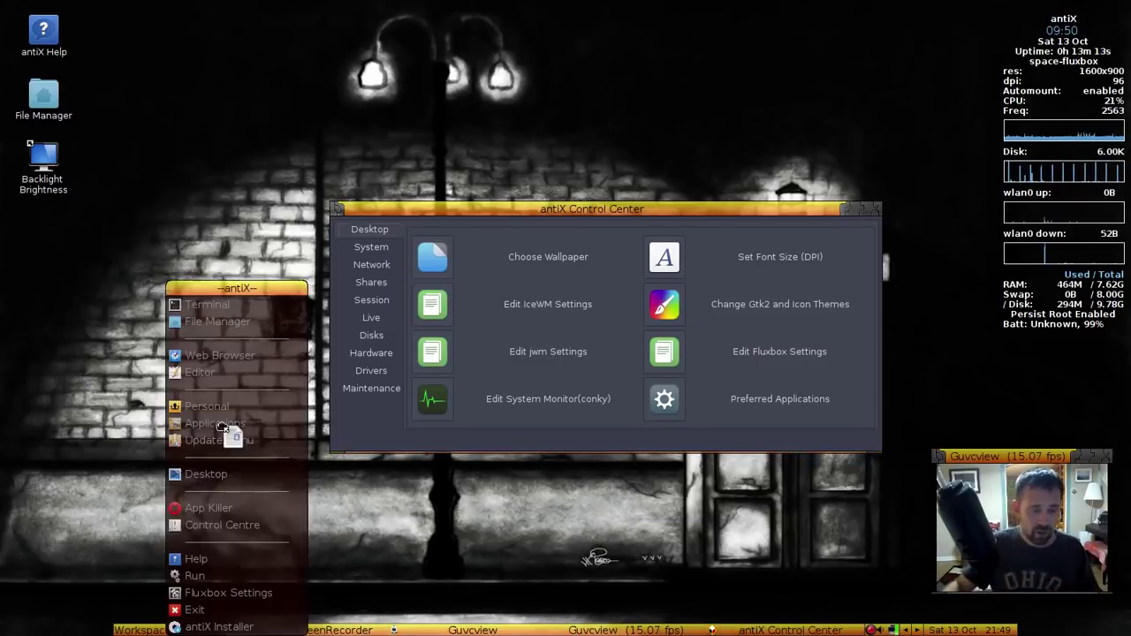
click(216, 329)
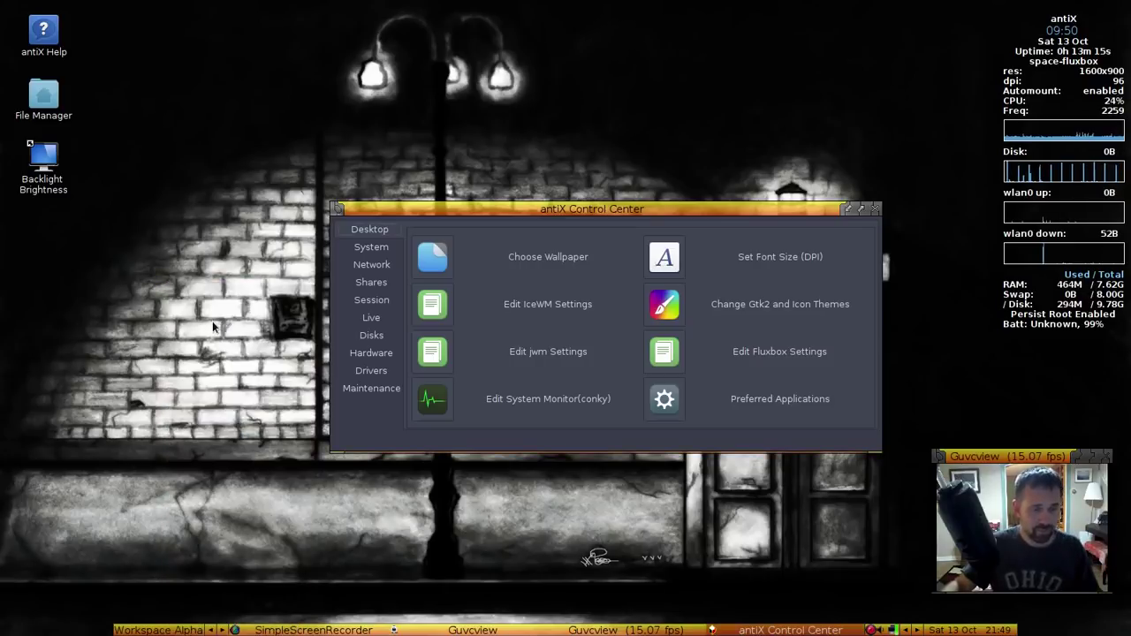
right_click(212, 315)
mouse_move(210, 597)
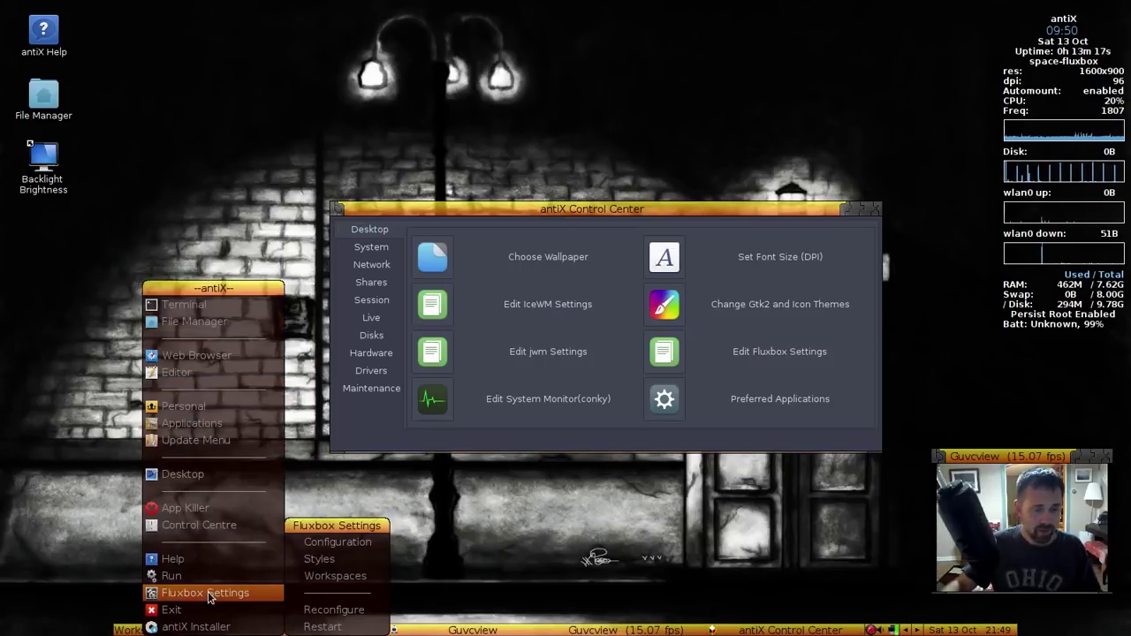
mouse_move(188, 564)
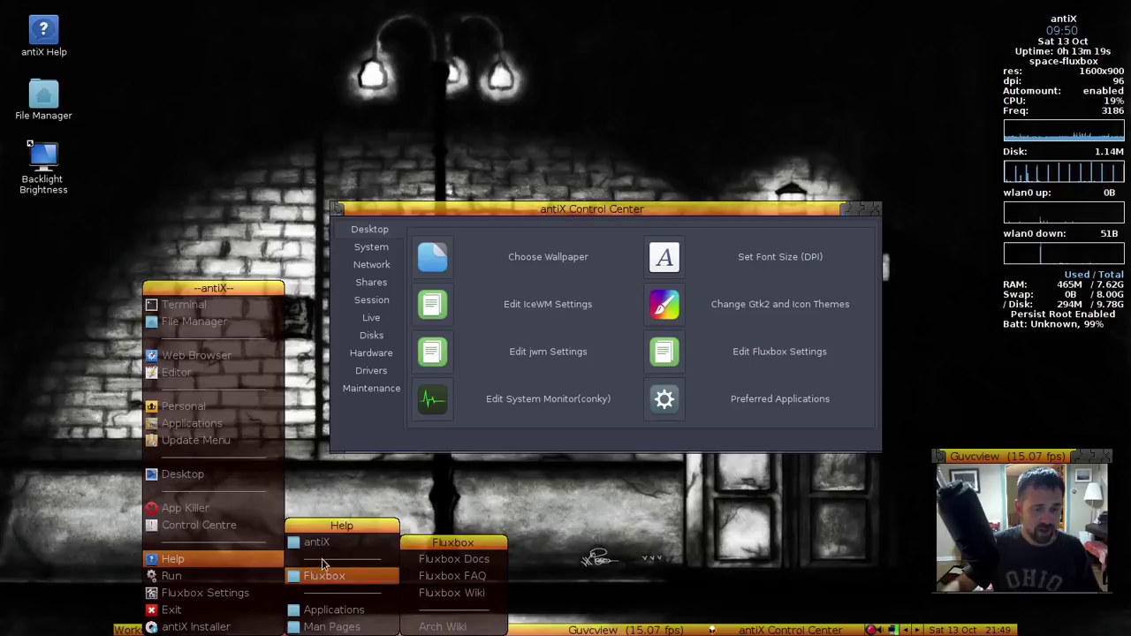
mouse_move(333, 610)
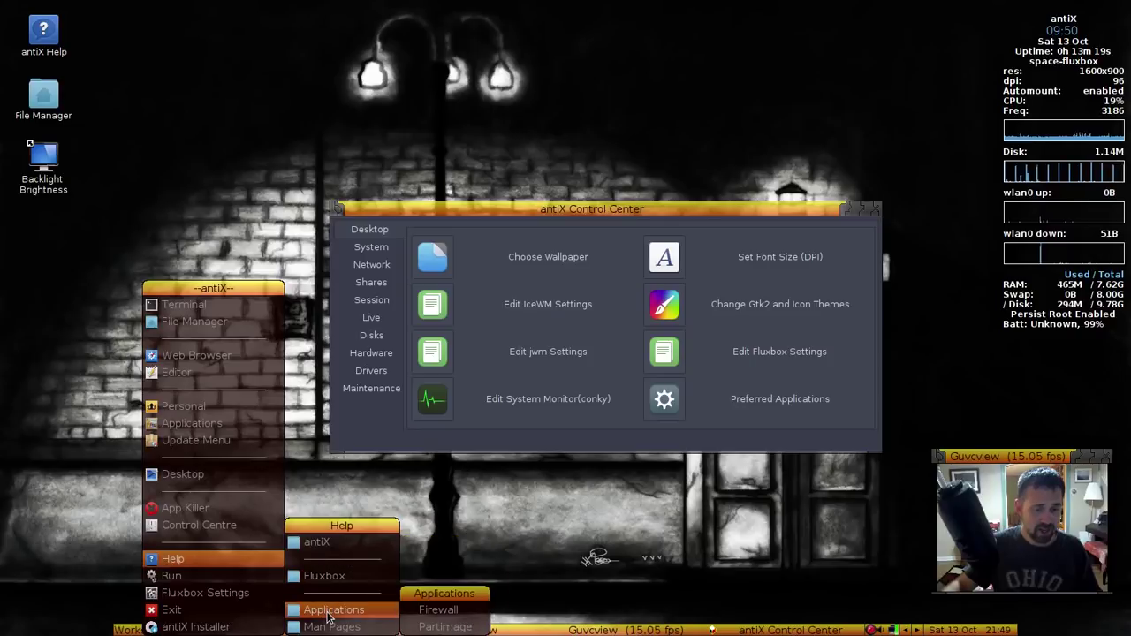
click(738, 541)
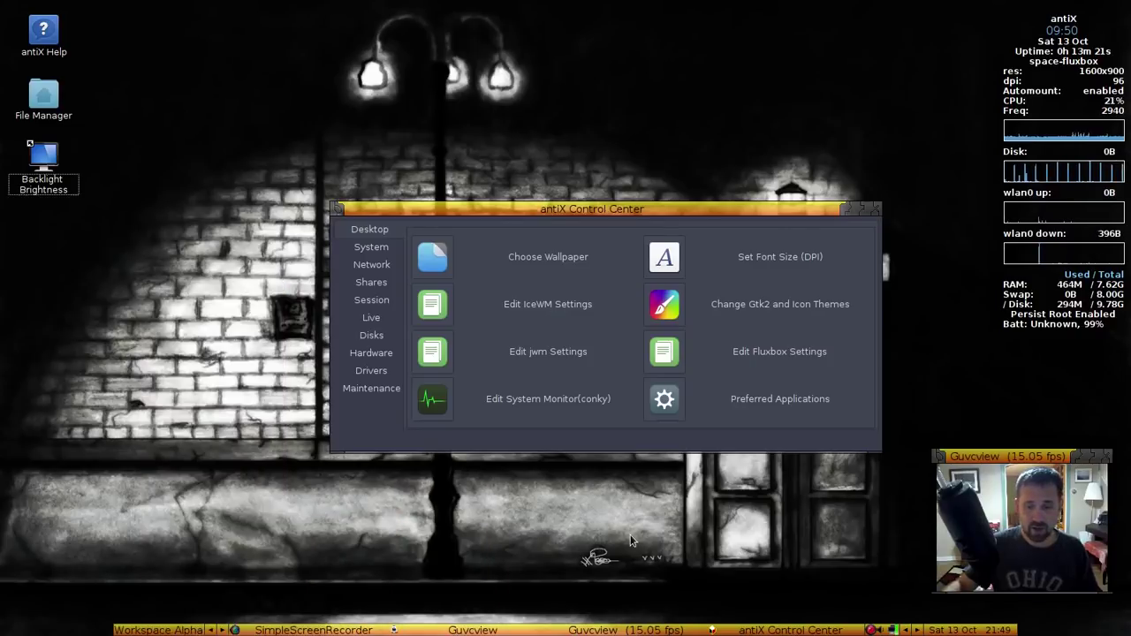
Open the Fluxbox keys file in Geany and maximize the editor
click(665, 351)
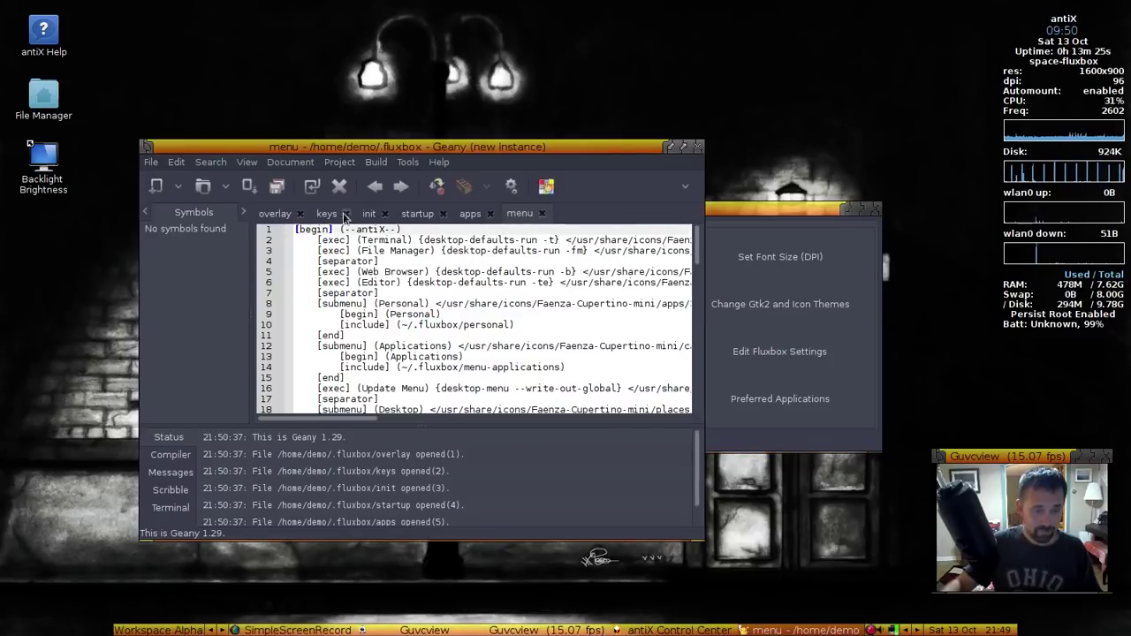
click(336, 215)
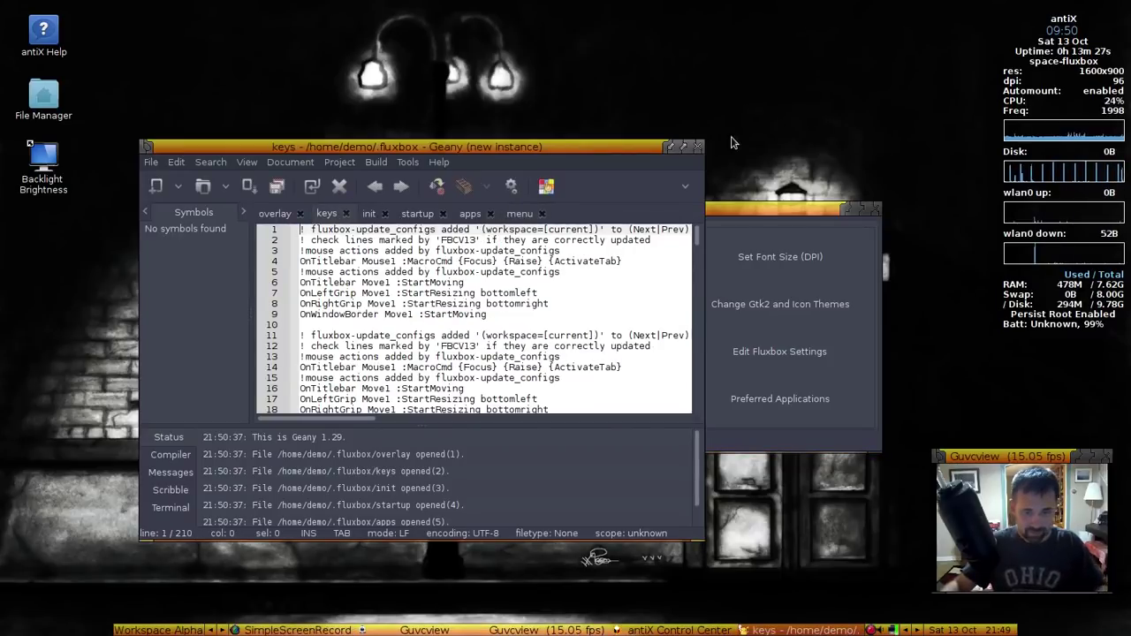
click(684, 147)
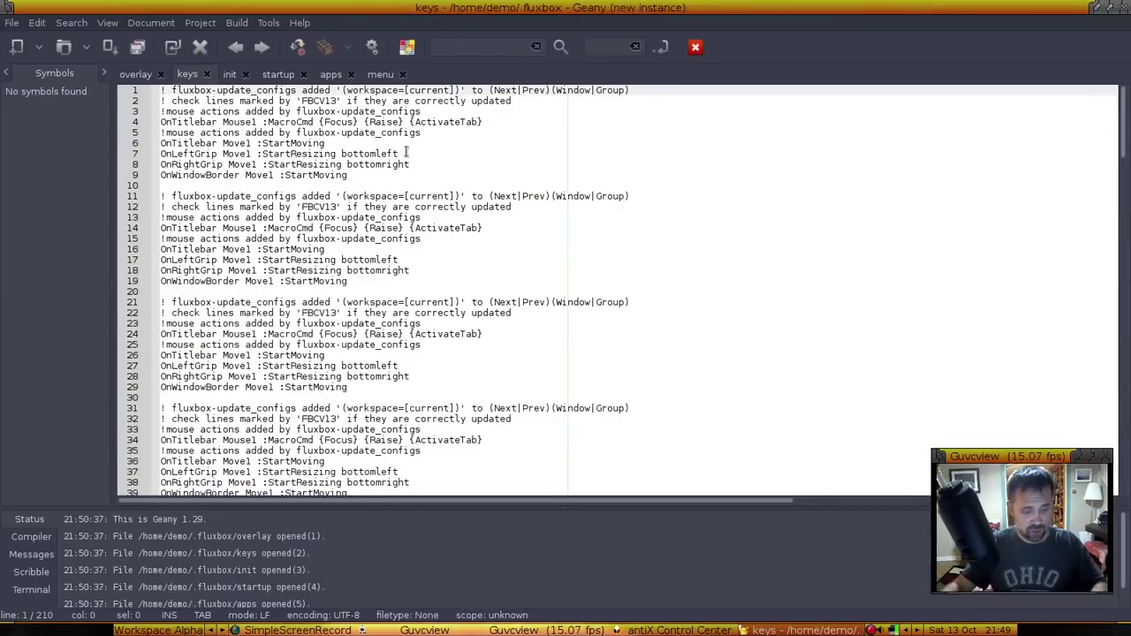
Search the keys file for 'rootmenu' to reach the Mod1 r :RootMenu binding on line 185, then test Alt+R
click(406, 153)
key(ctrl+f)
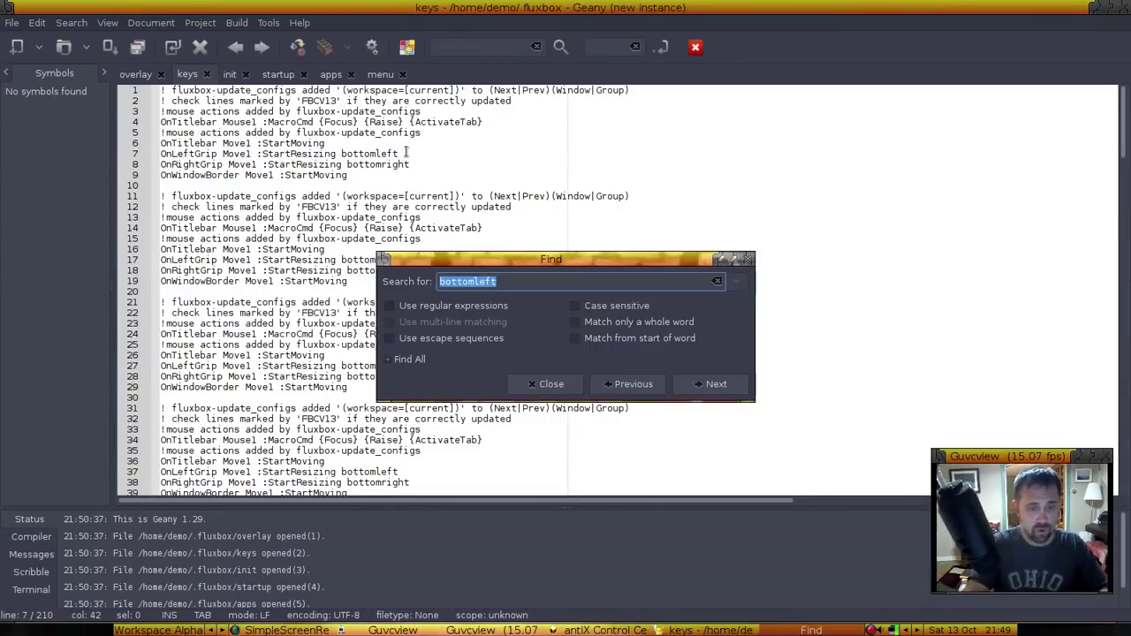
text(rootmen)
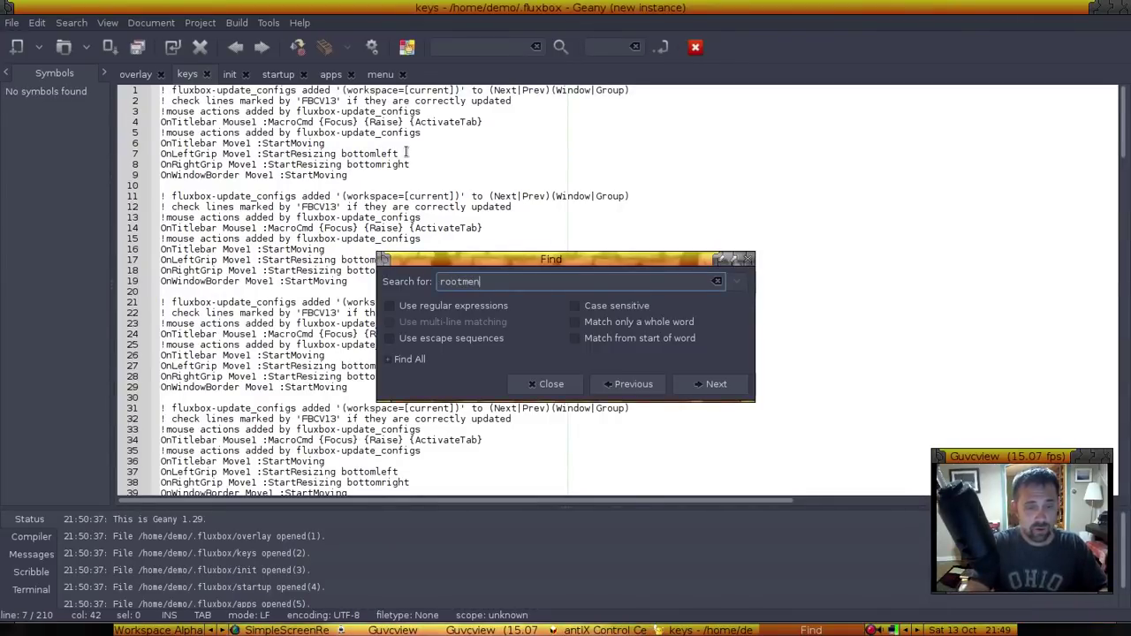
text(u)
key(Return)
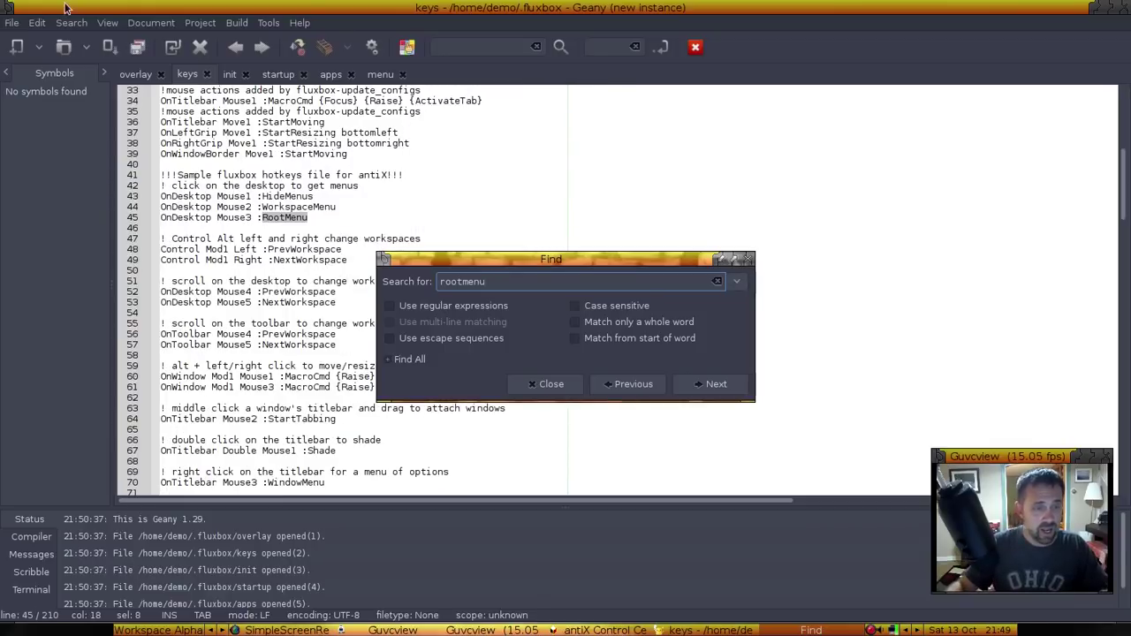
click(699, 386)
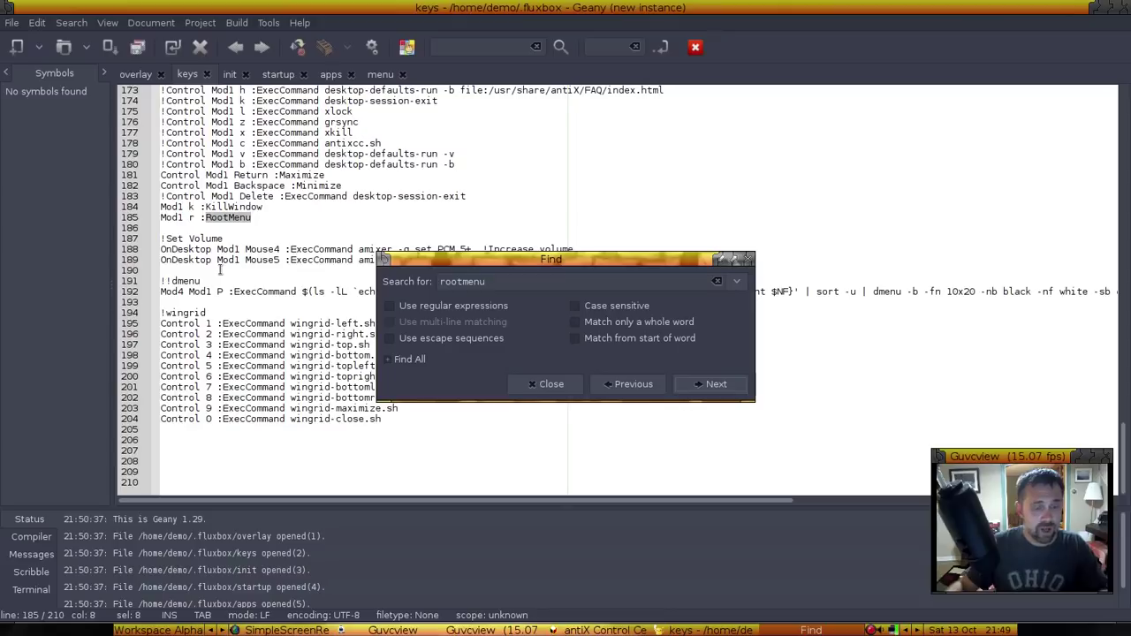
key(alt+r)
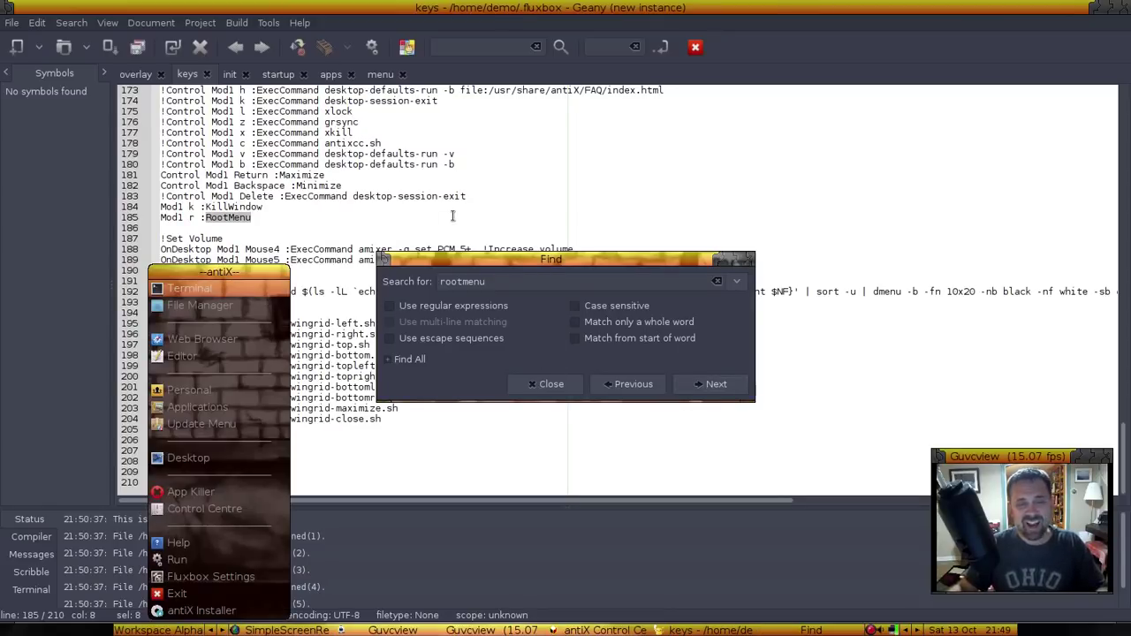
key(Escape)
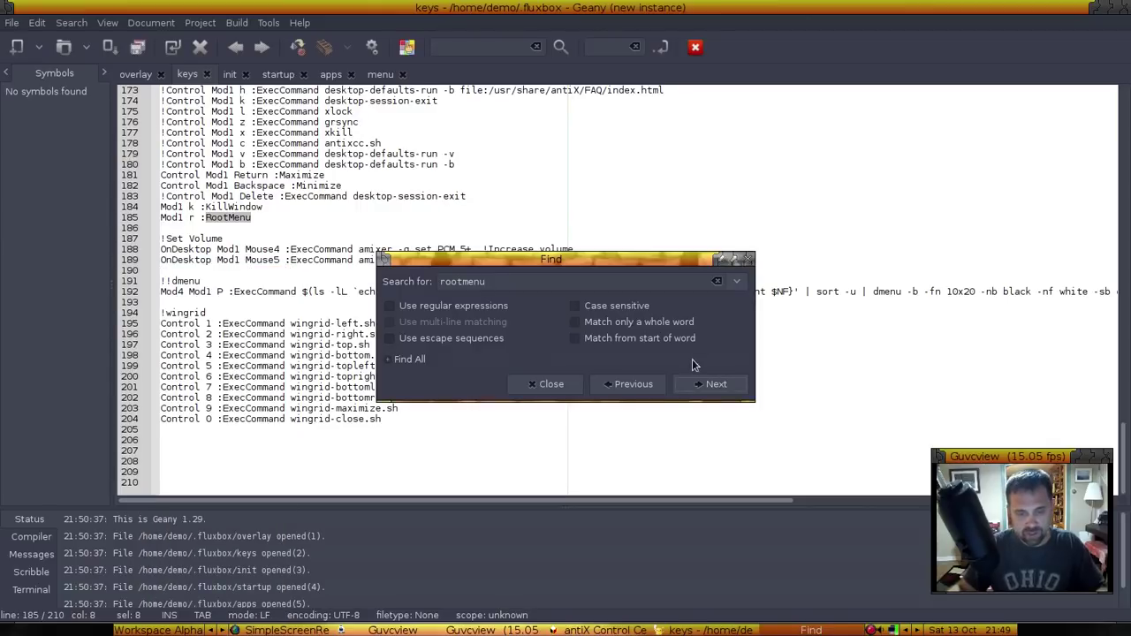
Add 'Super_L :RootMenu' as new line 186 below the RootMenu binding and save the keys file
click(546, 383)
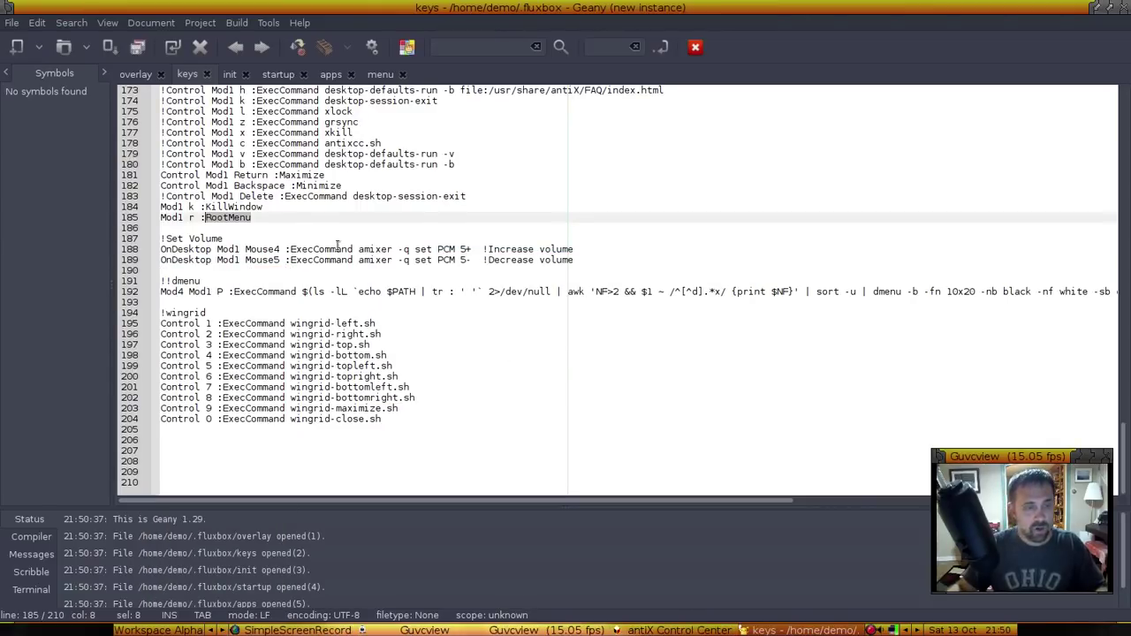
click(298, 217)
key(Return)
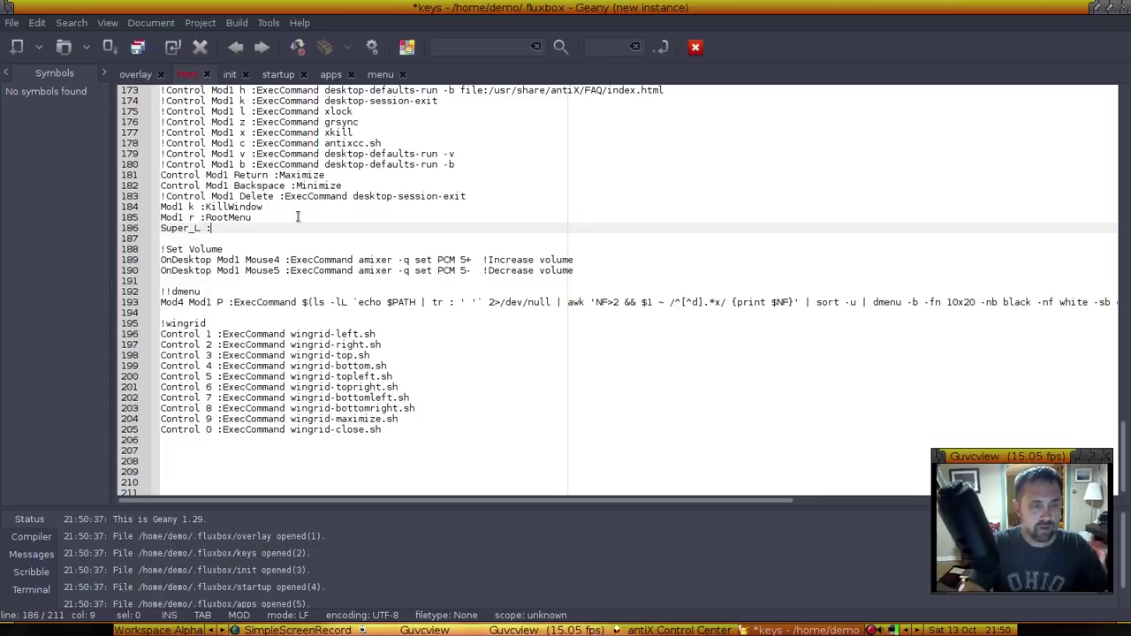
text(RootMenu)
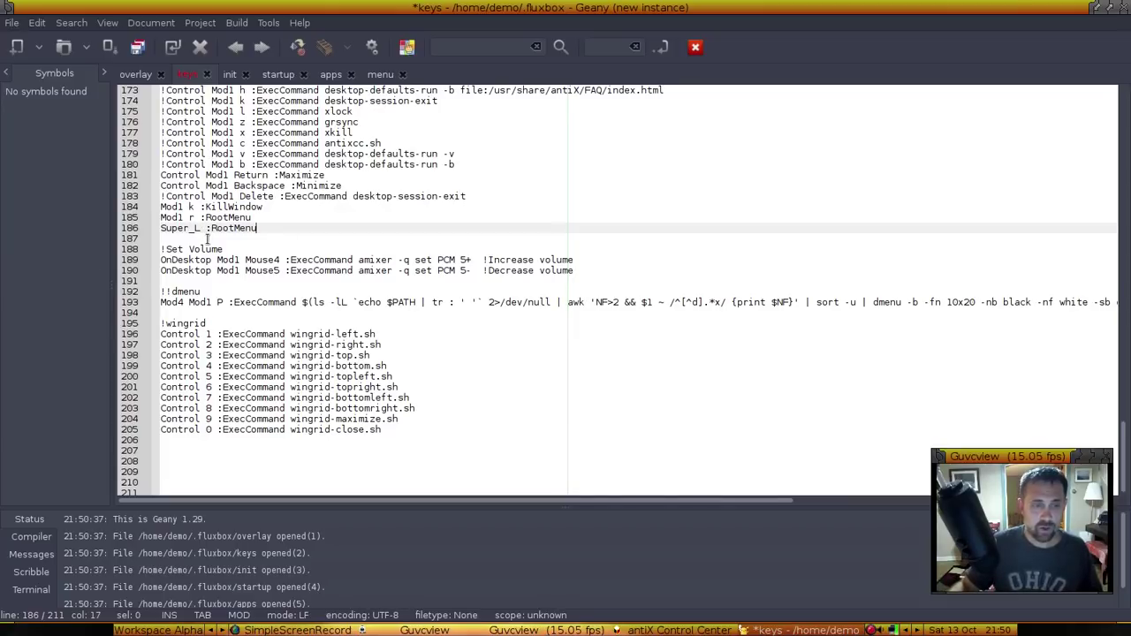
key(ctrl+s)
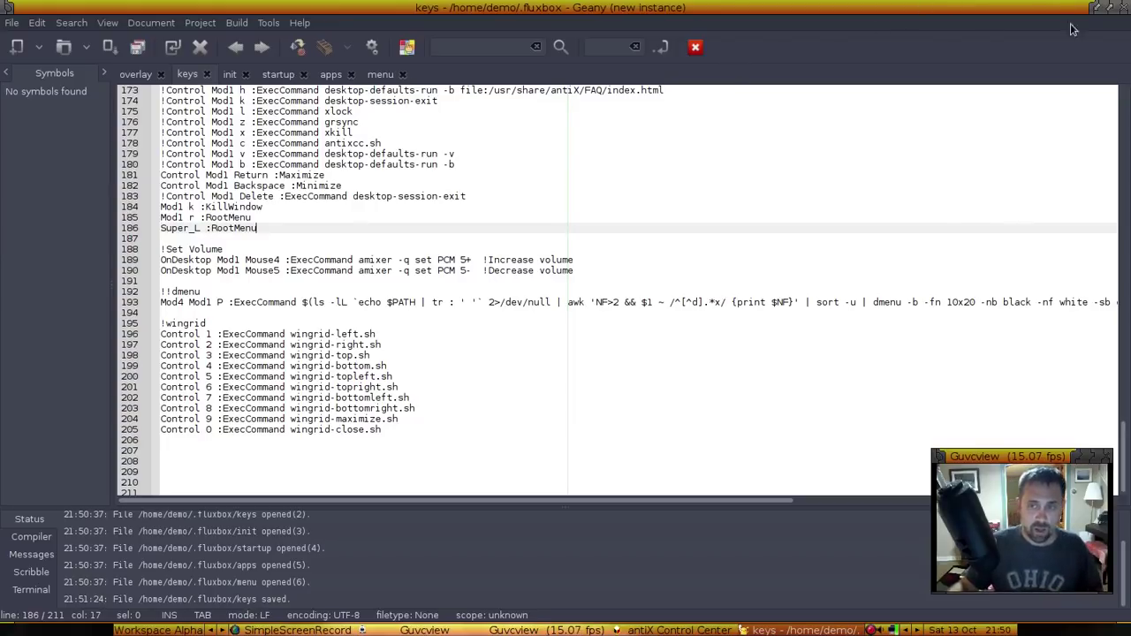
Close Geany, restart Fluxbox from the root menu, and test the new Super root-menu key
click(1102, 9)
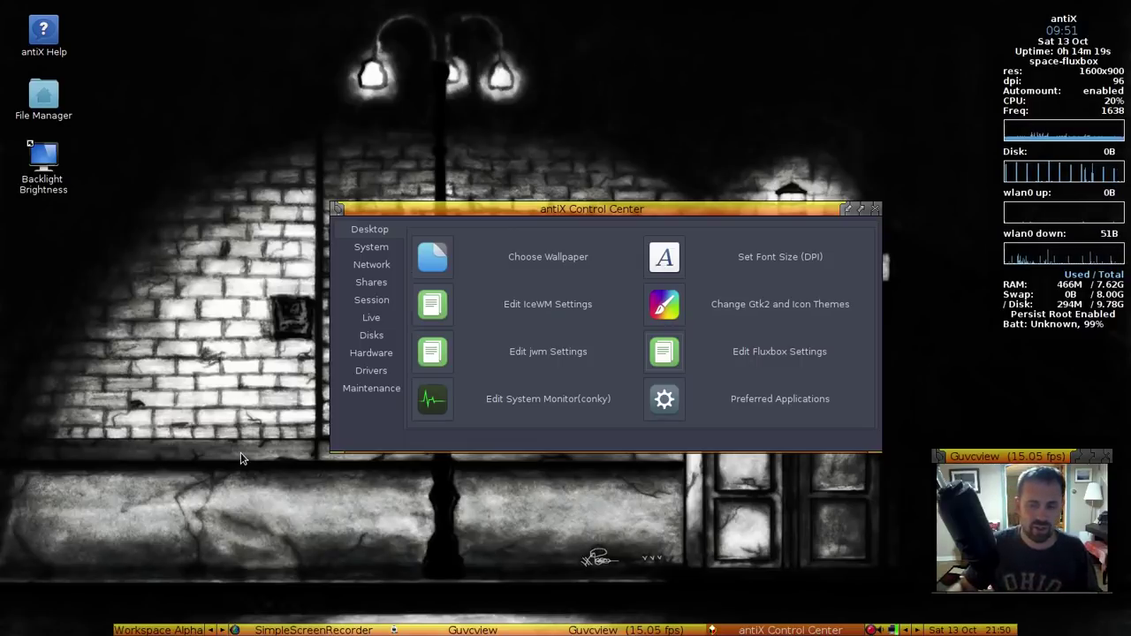
right_click(239, 367)
mouse_move(224, 601)
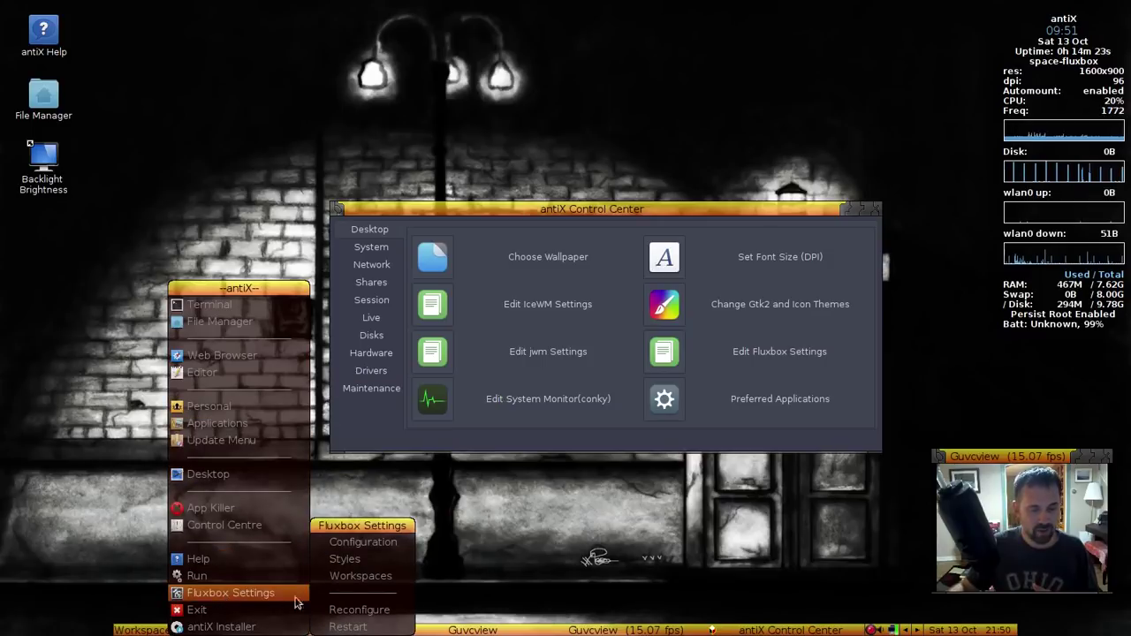
click(347, 627)
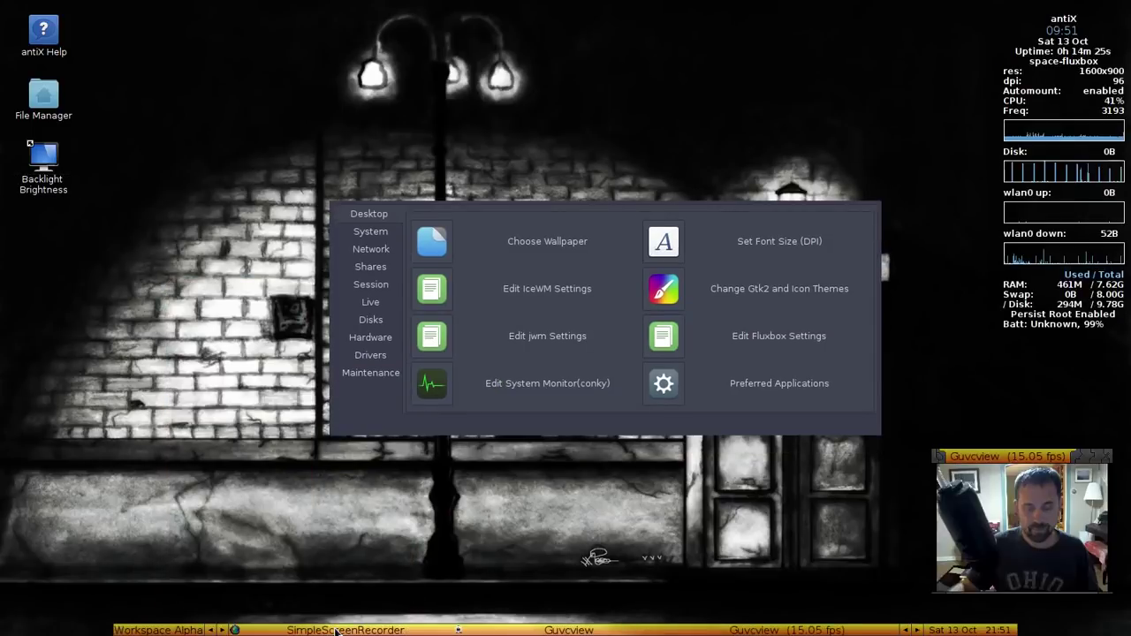
right_click(267, 306)
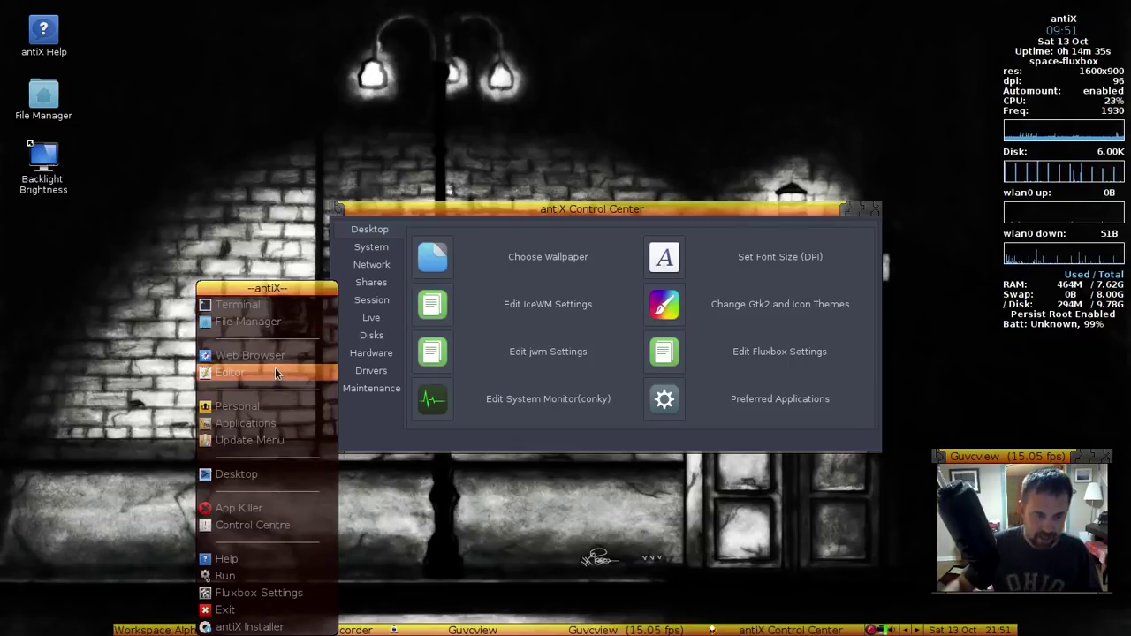
key(Escape)
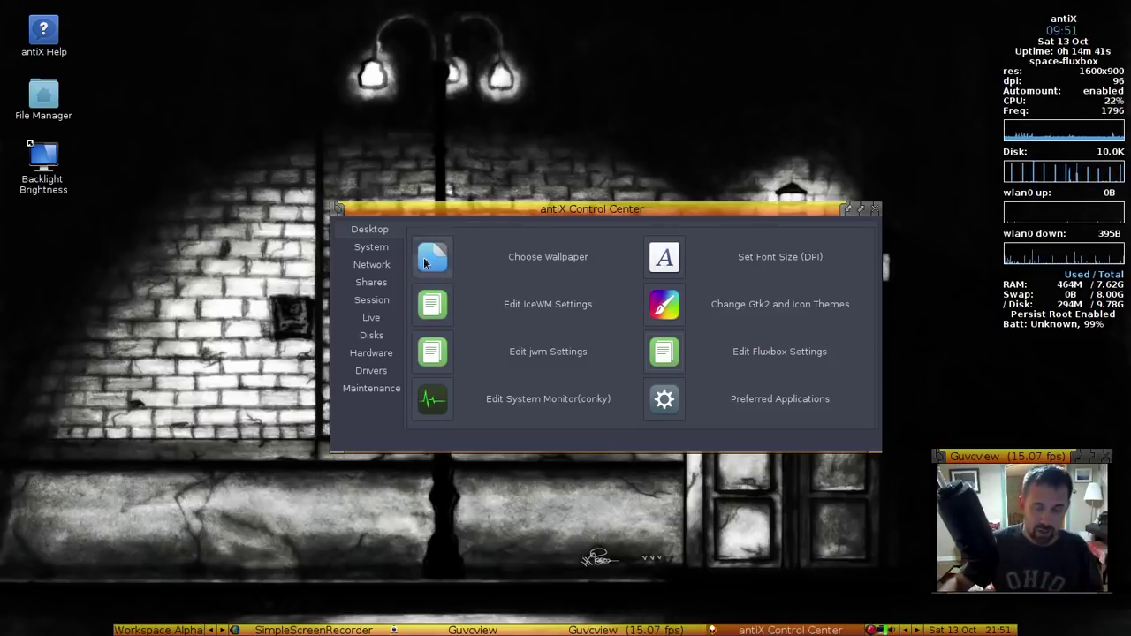
click(877, 212)
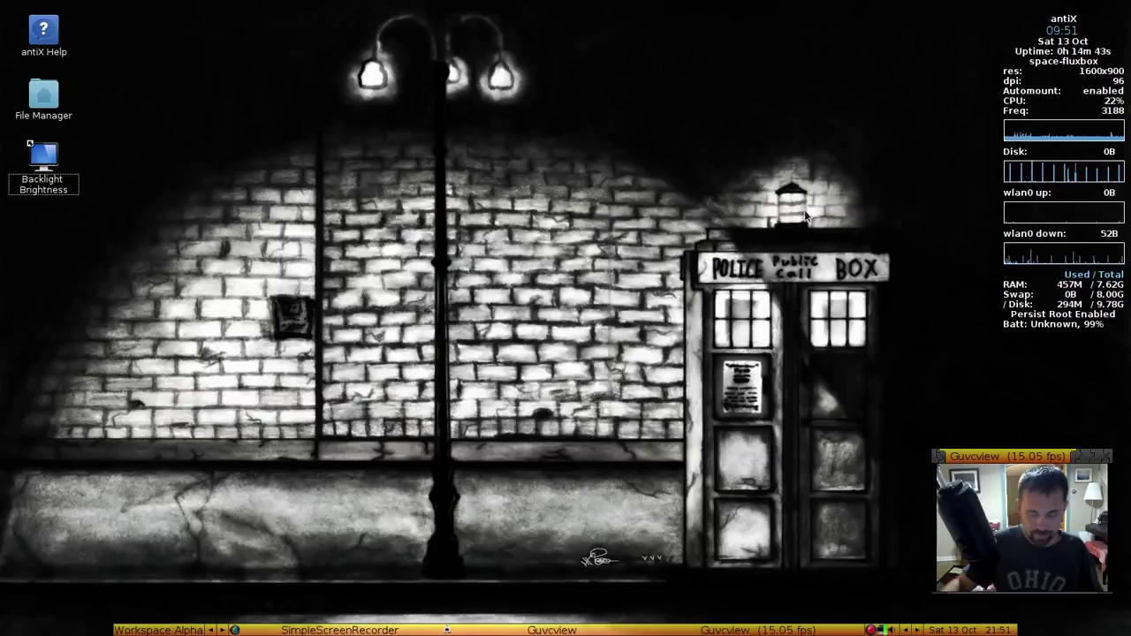
click(131, 631)
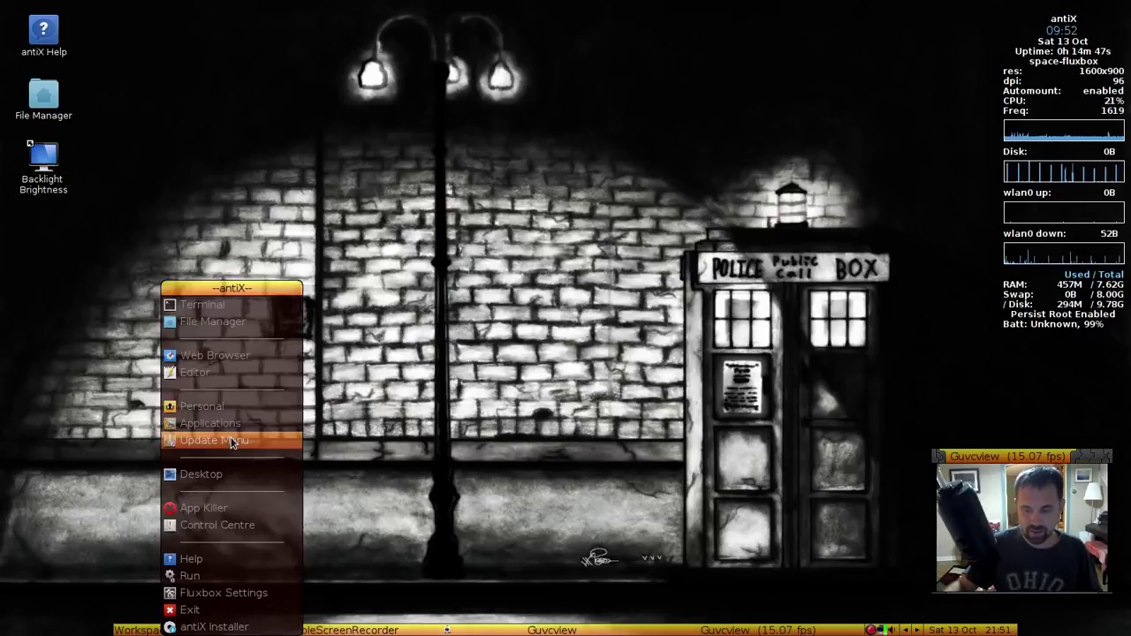
click(454, 407)
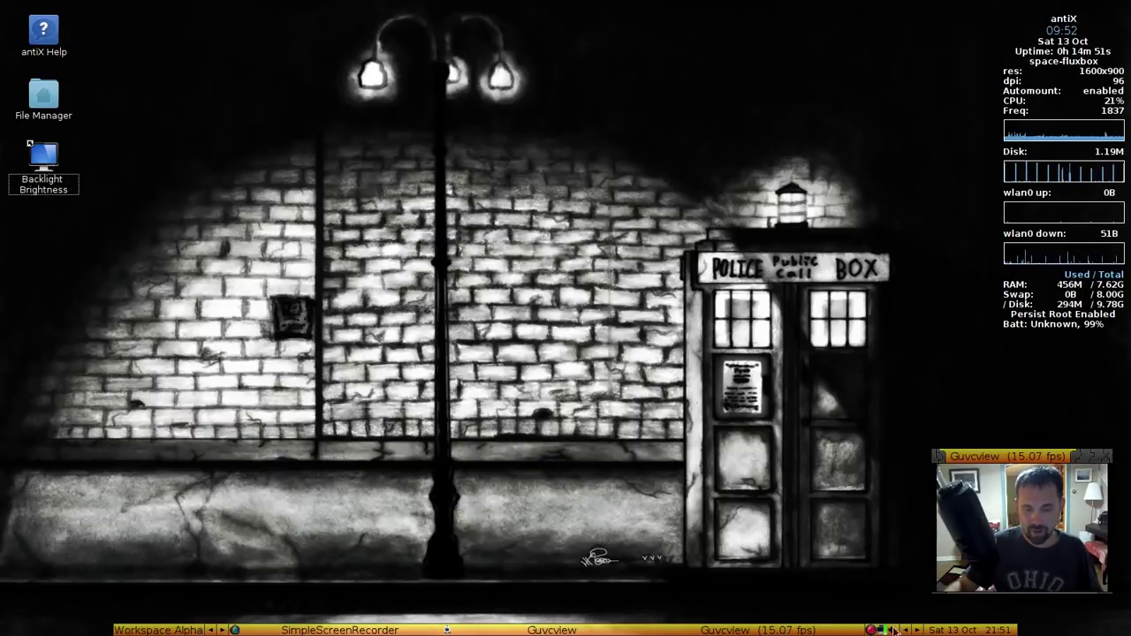
right_click(74, 627)
click(333, 530)
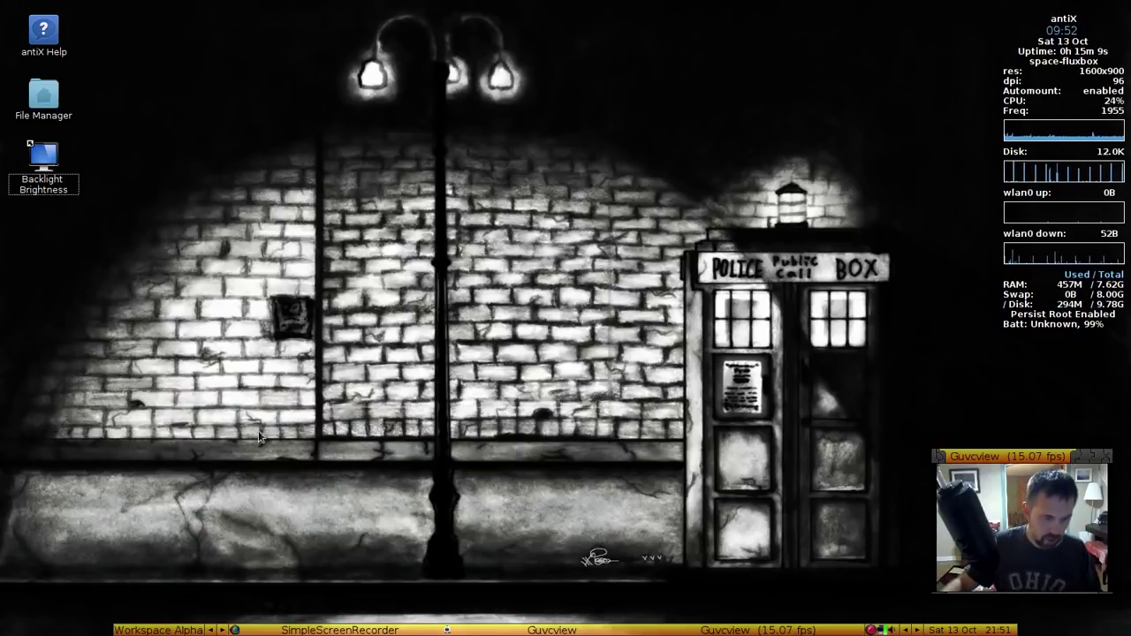
right_click(238, 242)
mouse_move(206, 433)
click(198, 470)
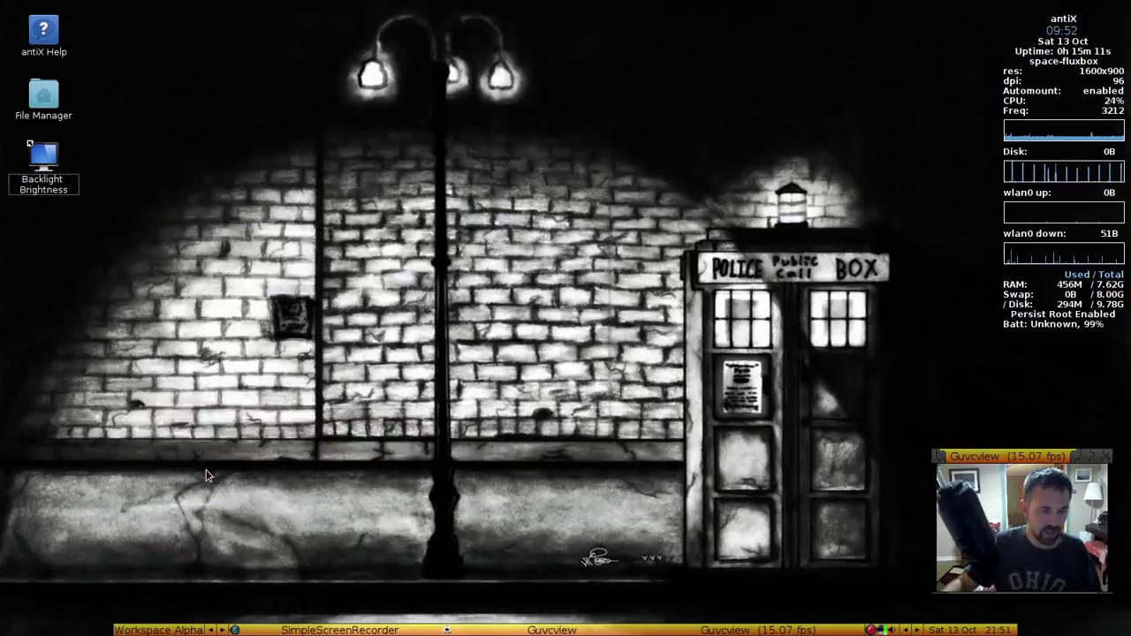
Open the Fluxbox settings files in Geany on the init file, then minimize the editor
click(658, 351)
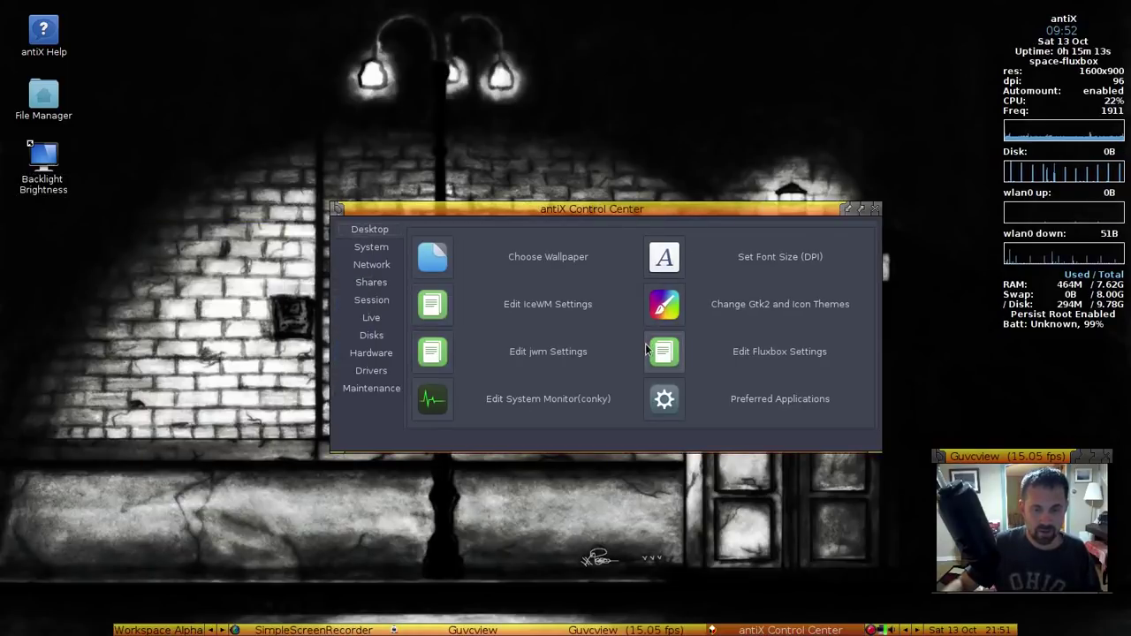
click(229, 75)
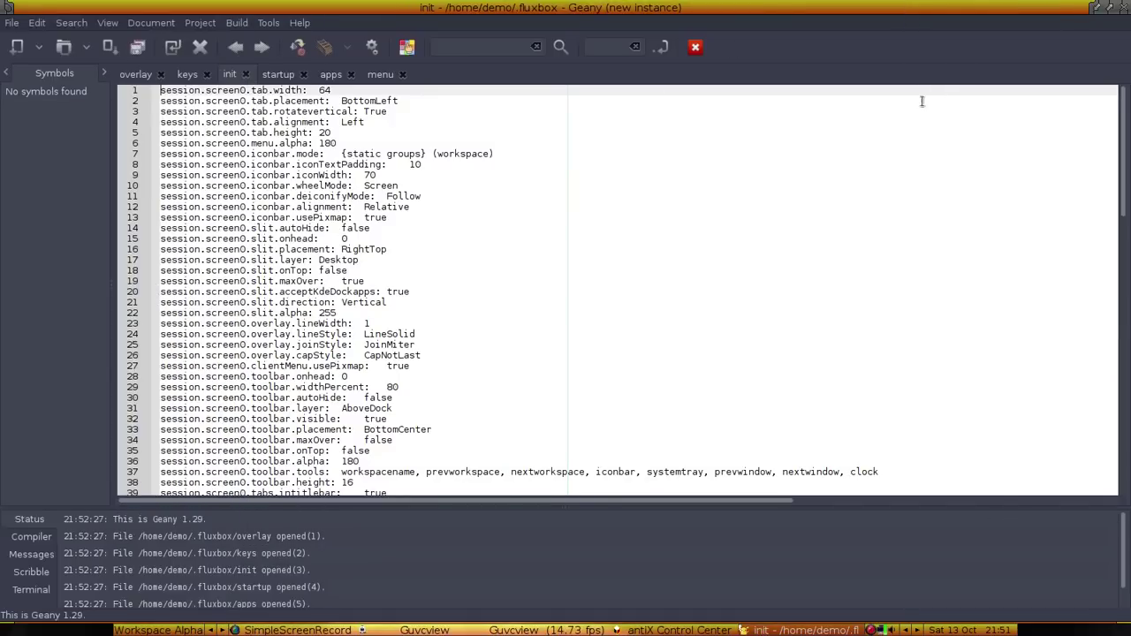
click(1095, 9)
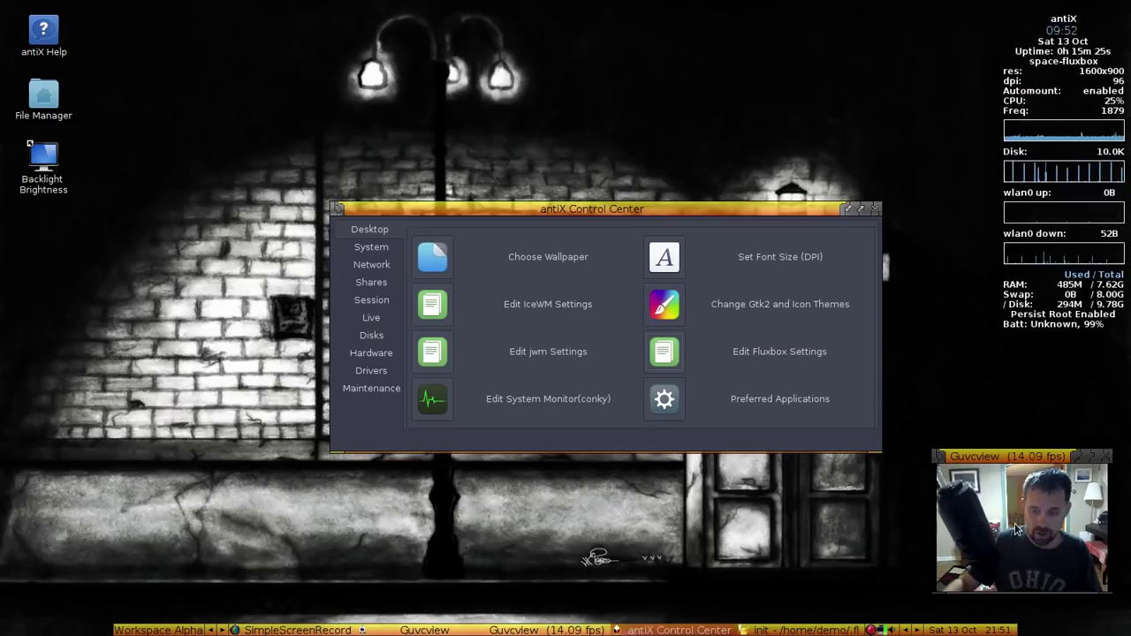
Set the Guvcview window's layer to Top and restore Geany from the taskbar
right_click(1012, 457)
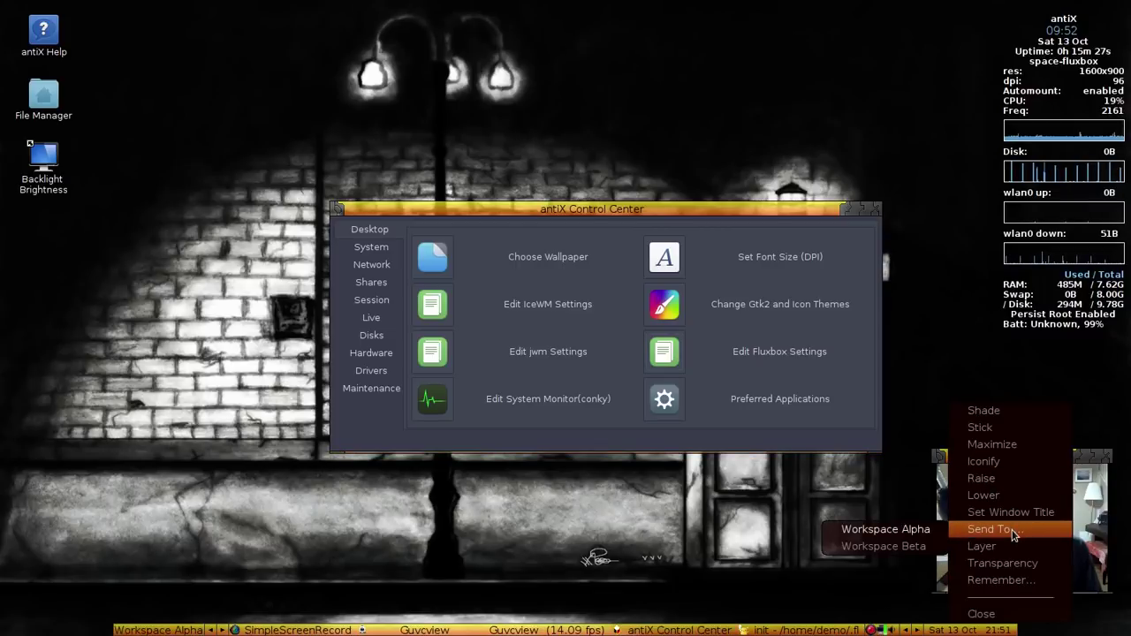
mouse_move(1003, 546)
click(908, 565)
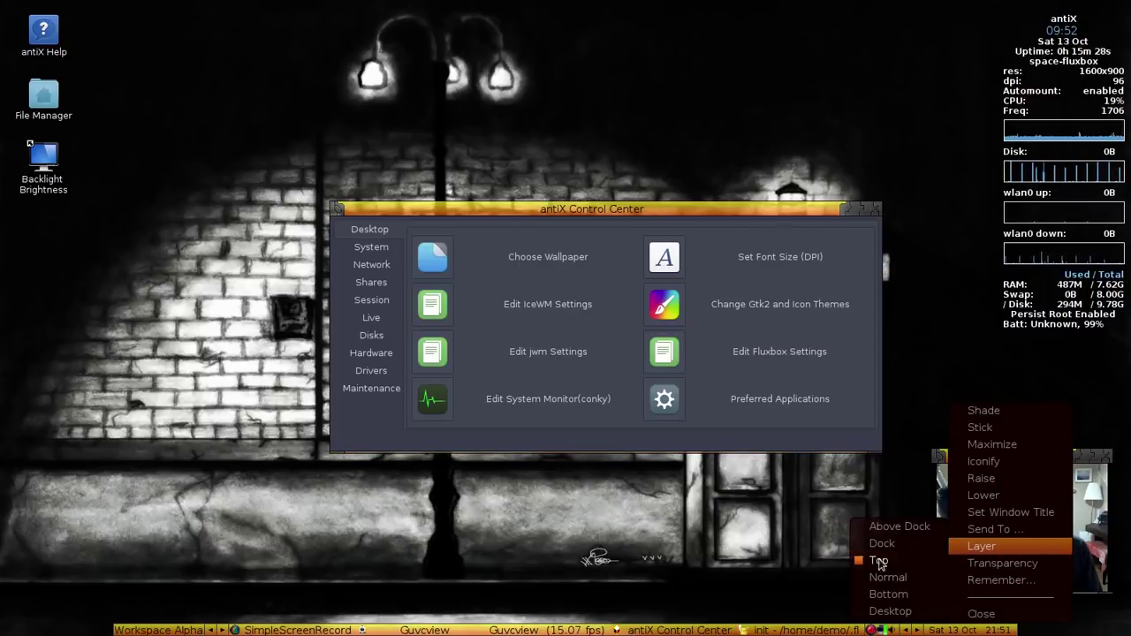
click(751, 555)
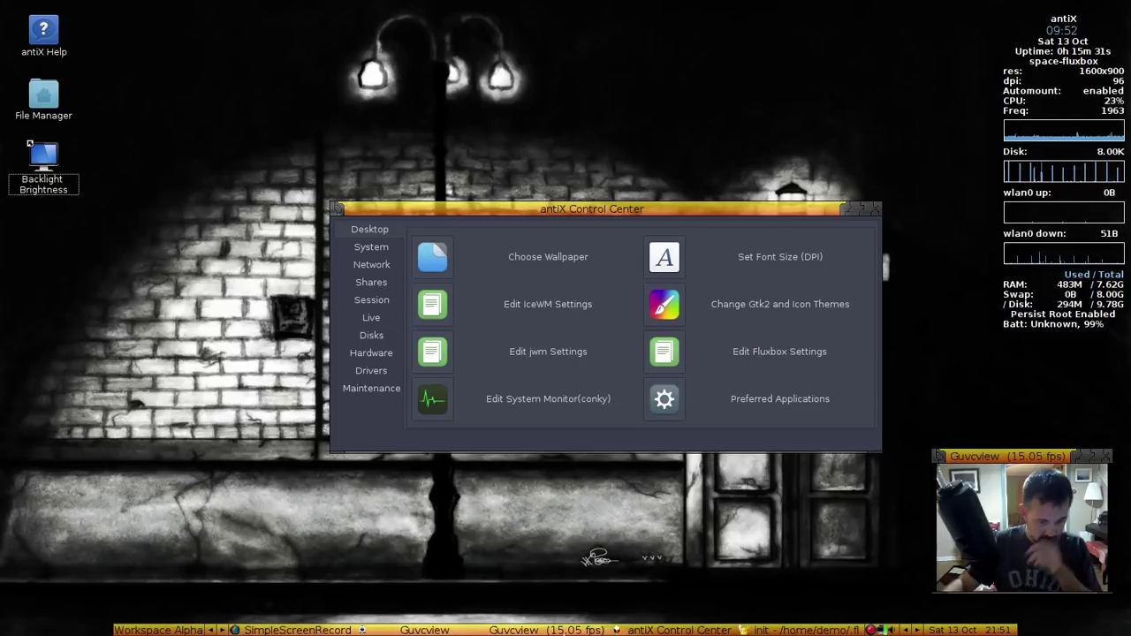
click(775, 630)
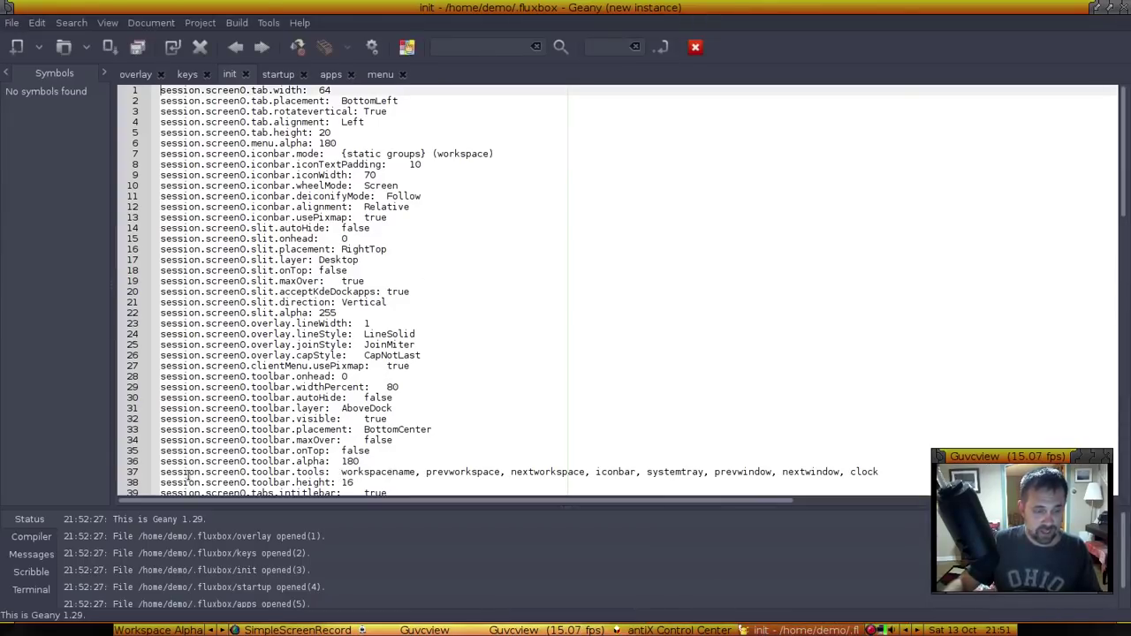
Insert 'rootmenu, ' before workspacename in the session.screen0.toolbar.tools list on line 37
drag(245, 472, 744, 472)
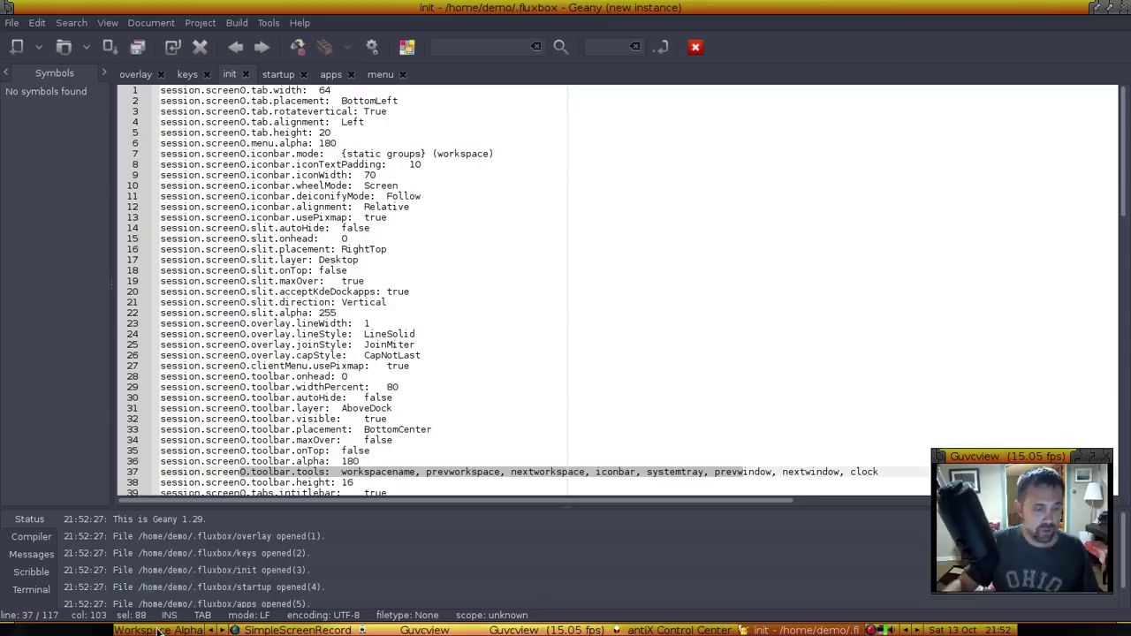
click(339, 472)
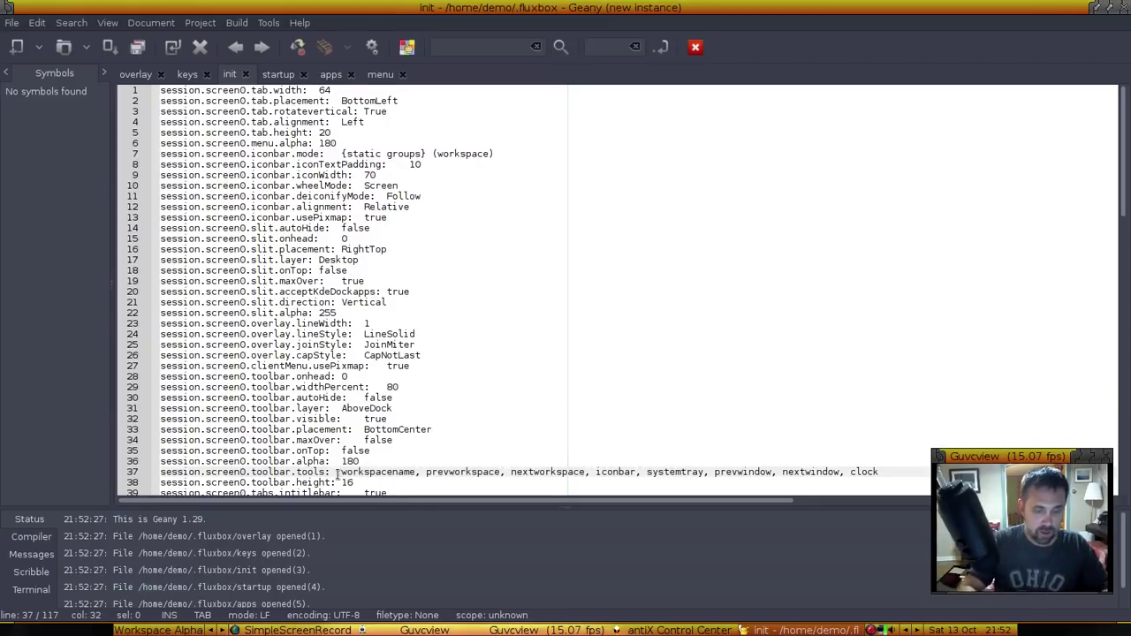
text(rootmenu,)
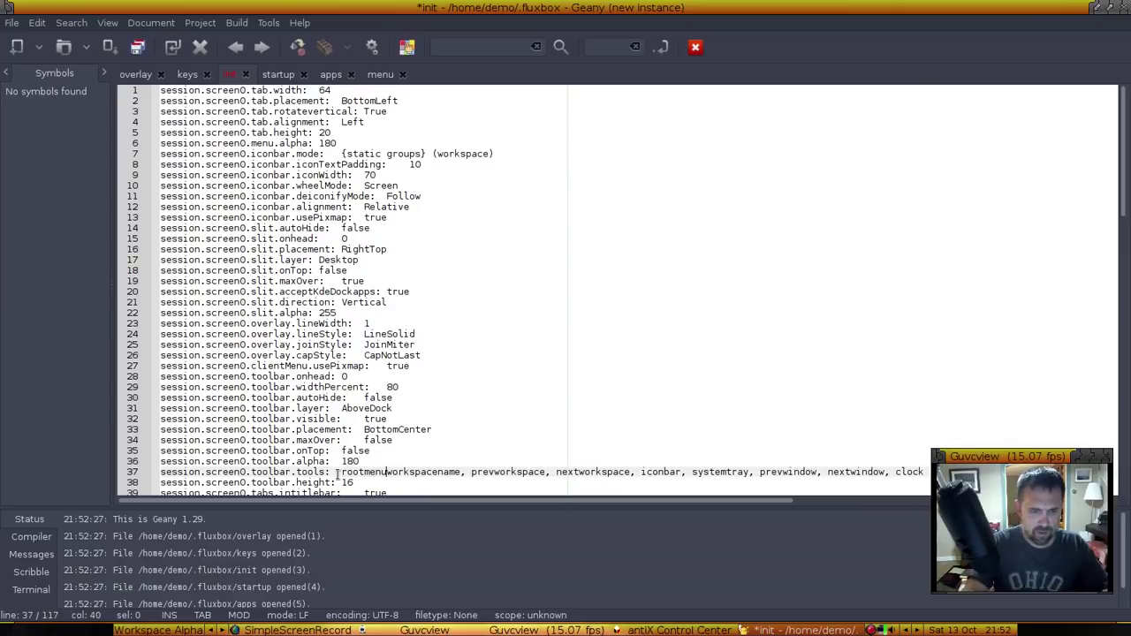
Save the init file, restart Fluxbox from the root menu, and minimize Geany
key(ctrl+s)
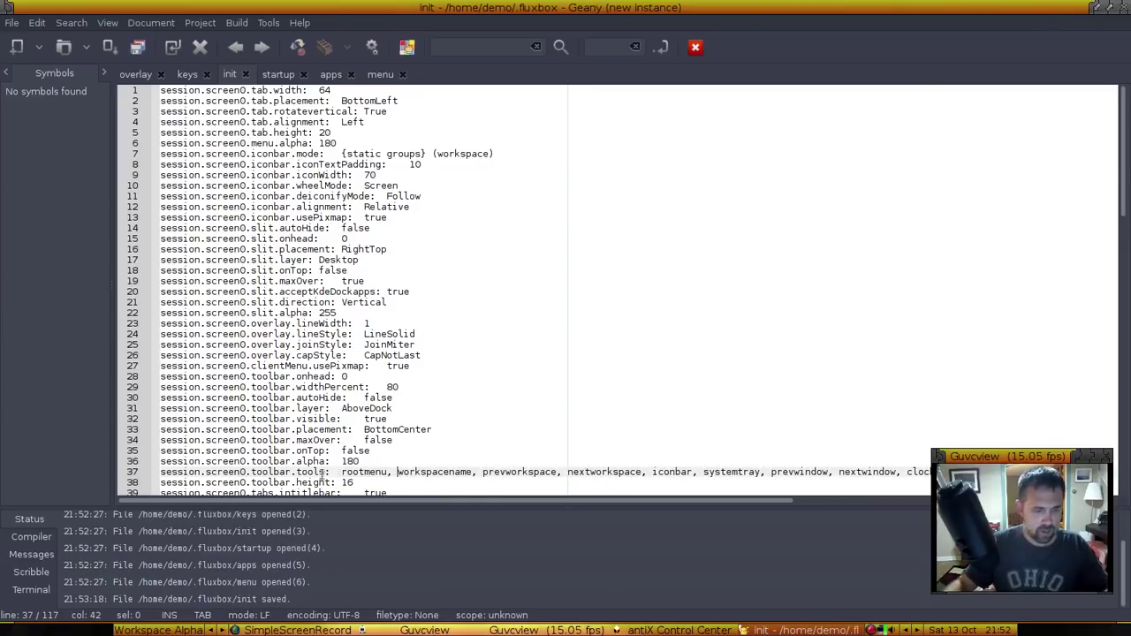
right_click(95, 629)
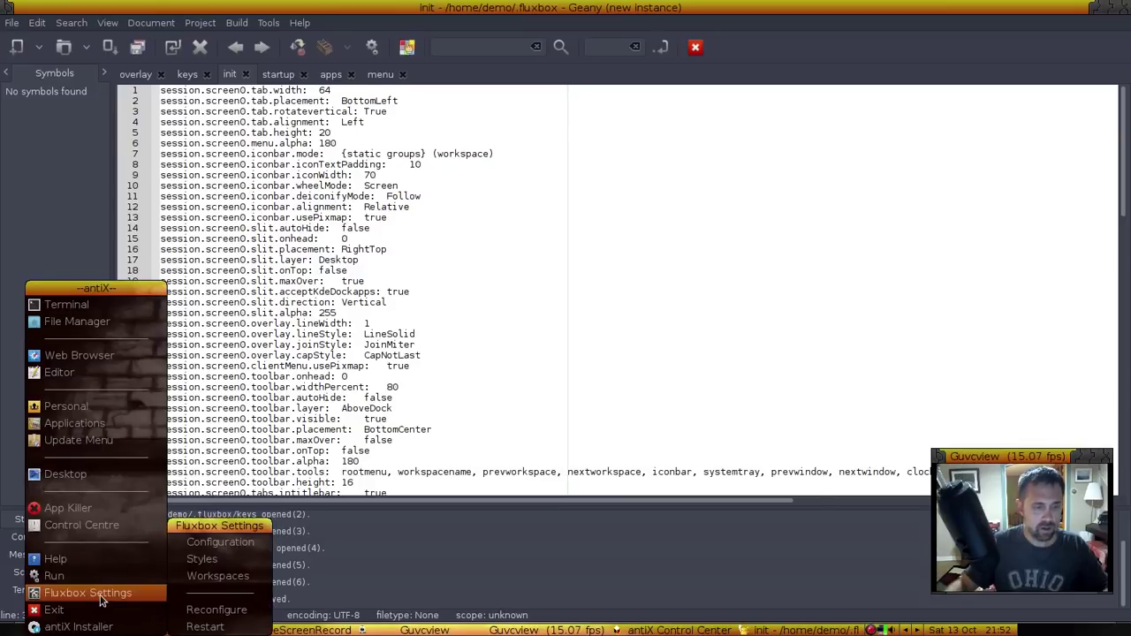
click(212, 626)
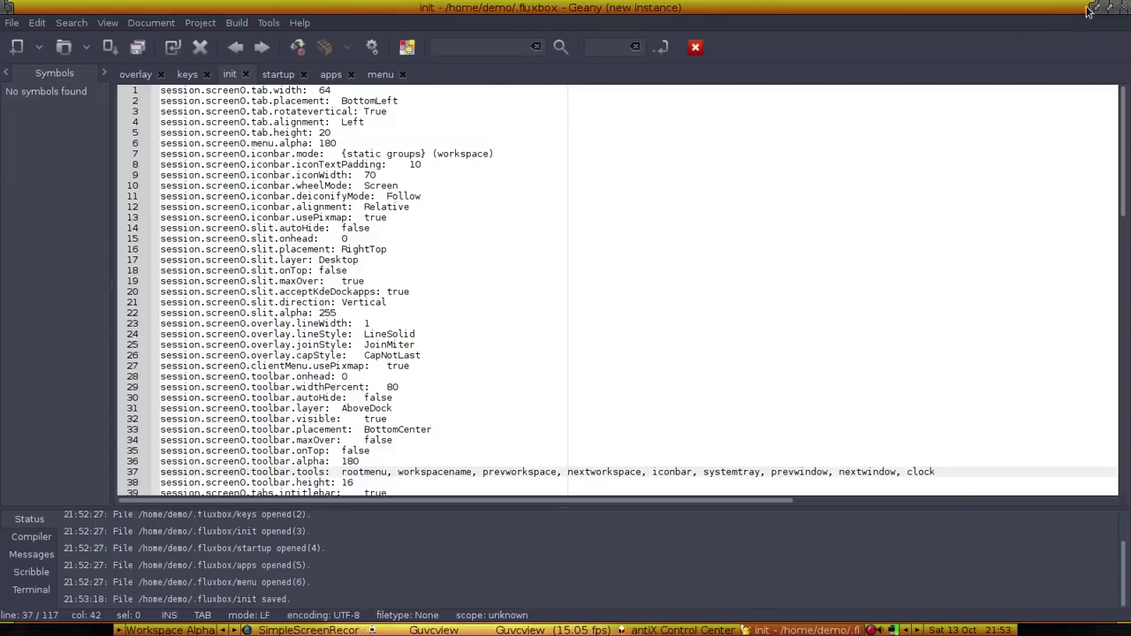
click(1093, 9)
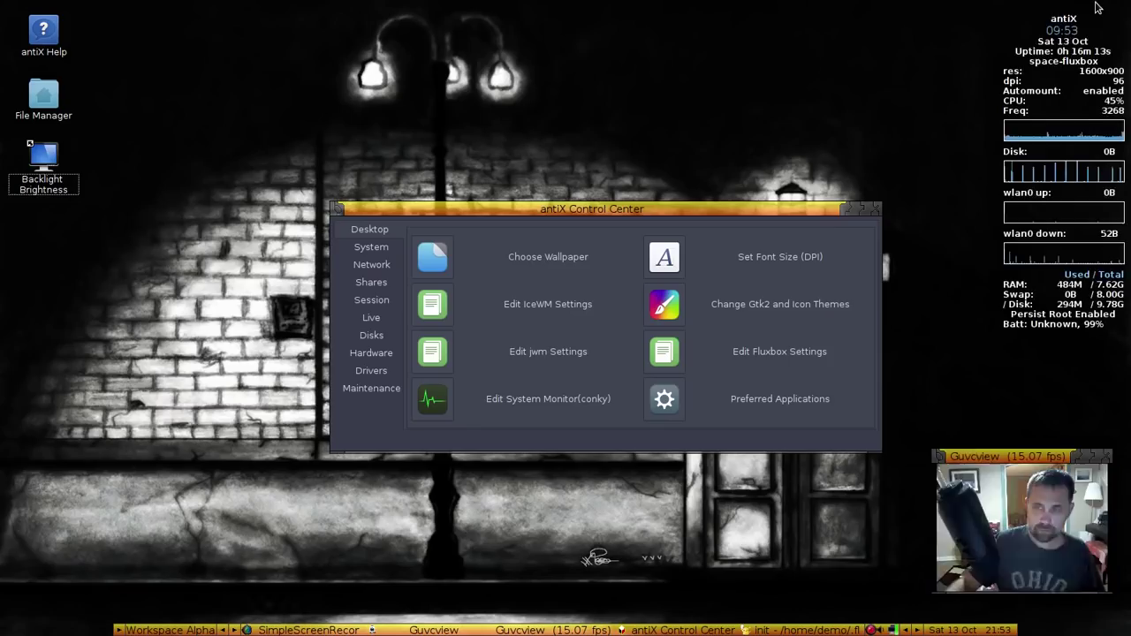
Put the Guvcview window back on the Top layer
right_click(1015, 461)
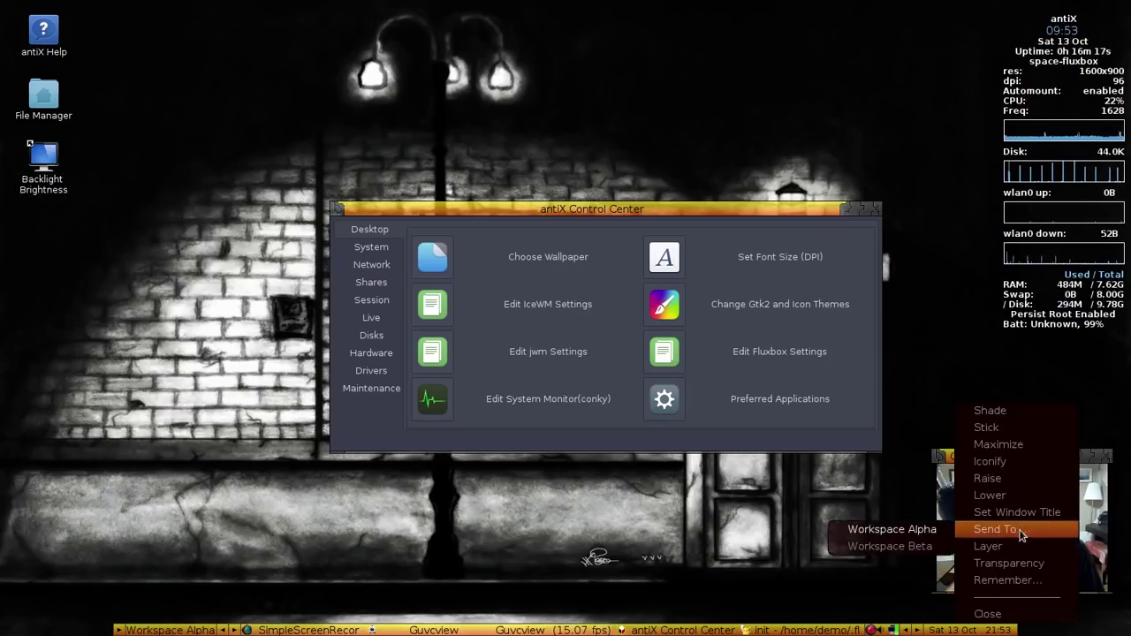
mouse_move(982, 550)
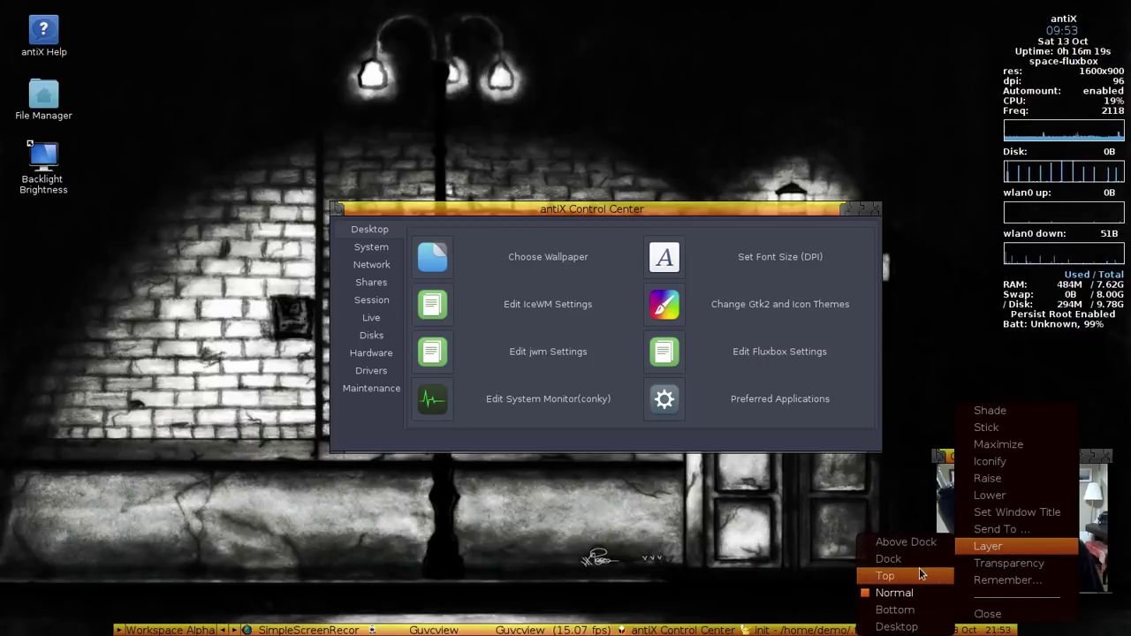
click(885, 575)
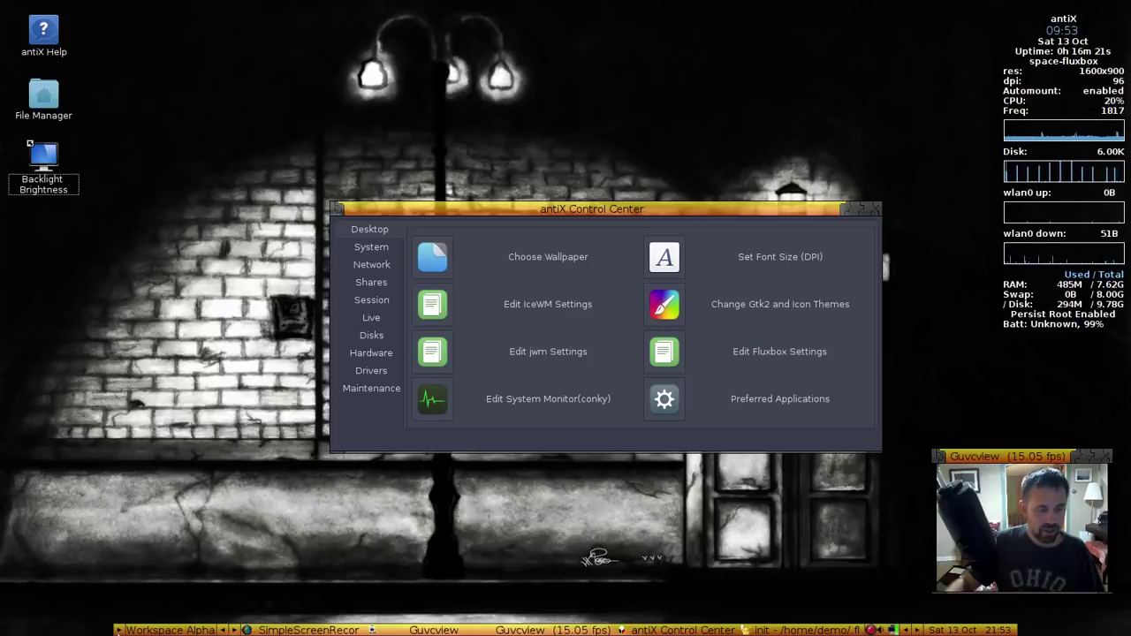
Bring up the antiX Control Center from the root menu
right_click(118, 626)
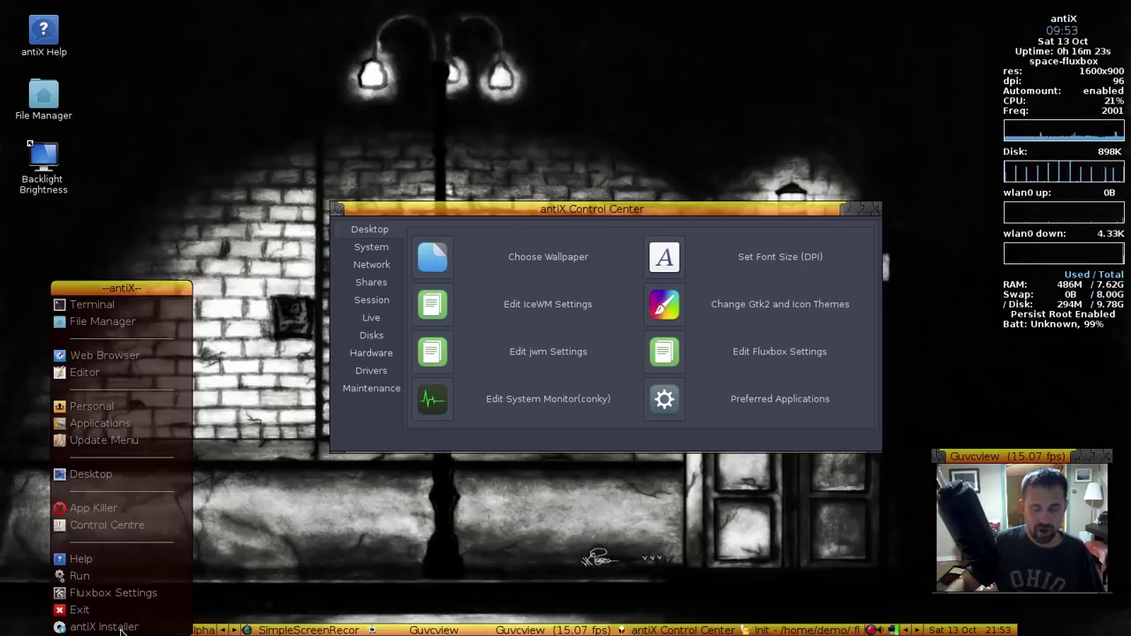
mouse_move(113, 593)
mouse_move(243, 576)
click(361, 542)
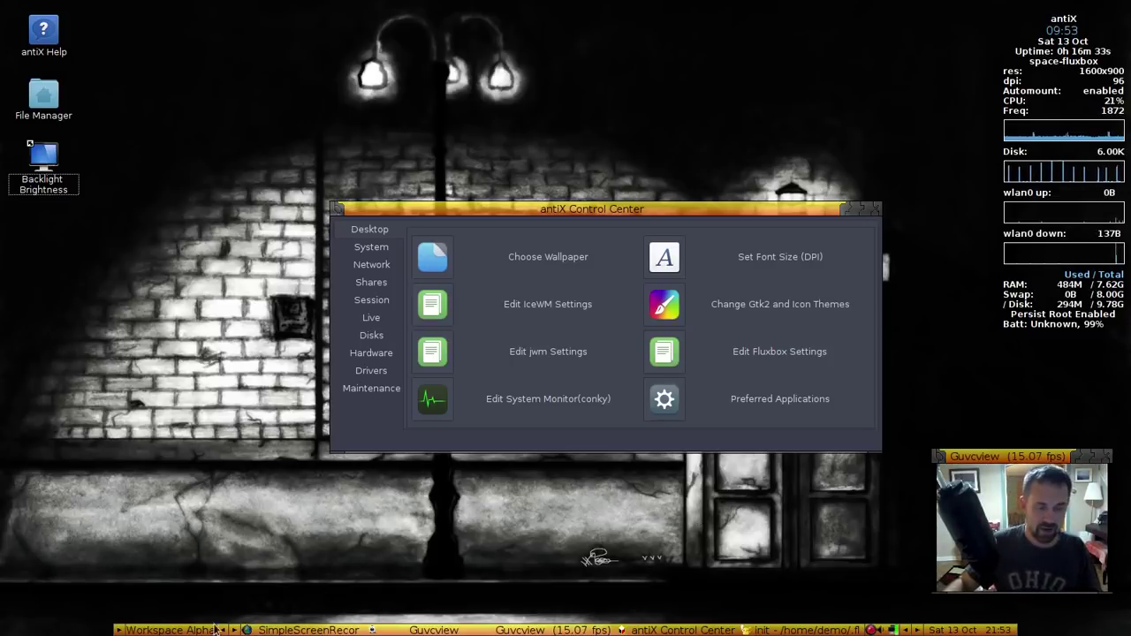
Set the Fluxbox toolbar width percent to 100 from the toolbar's right-click menu
right_click(164, 627)
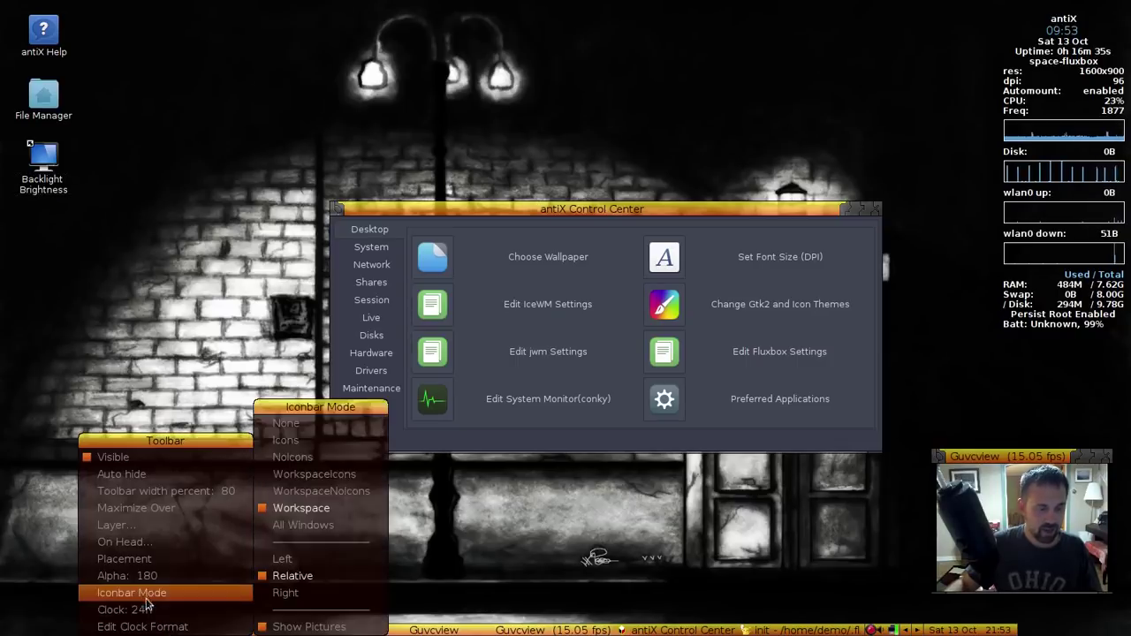
mouse_move(137, 566)
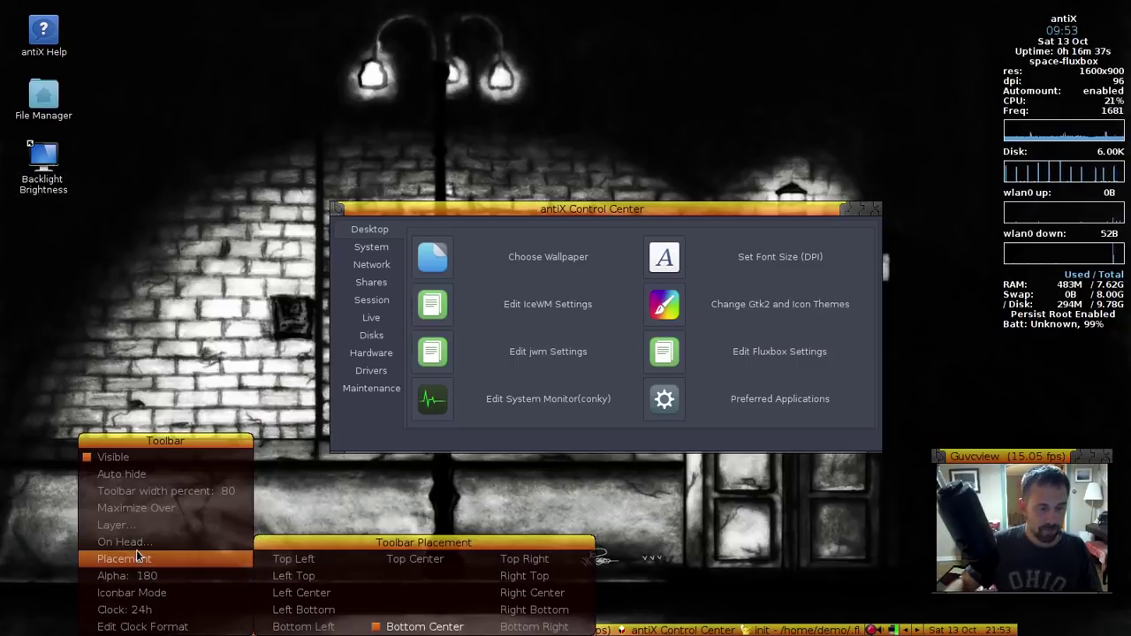
scroll(151, 495, down, 1)
scroll(152, 499, down, 9)
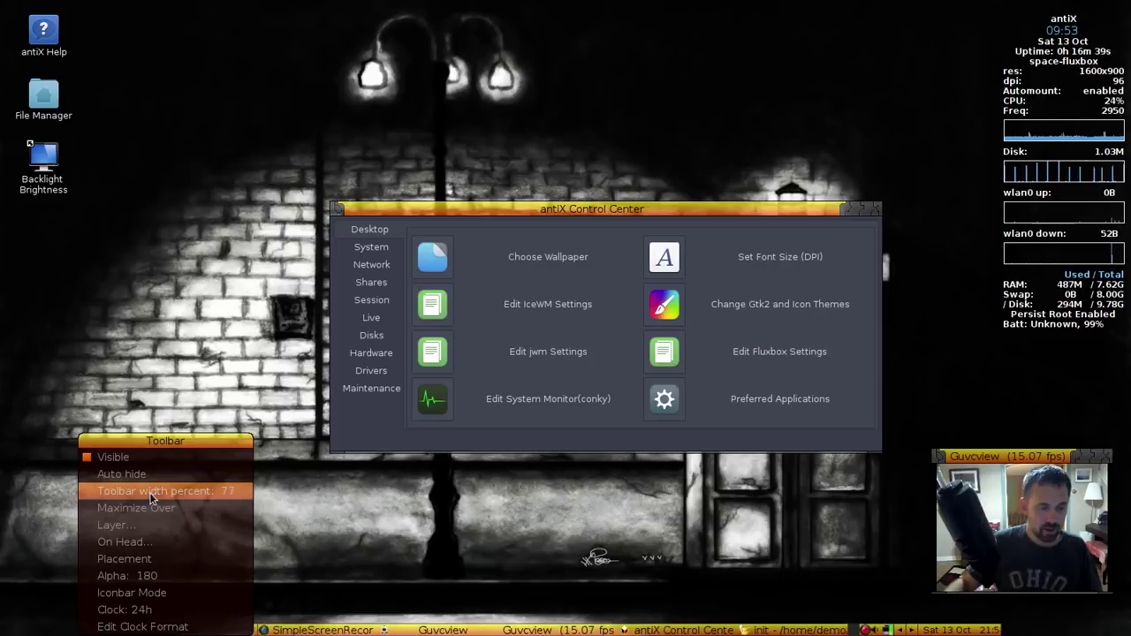
scroll(152, 498, up, 20)
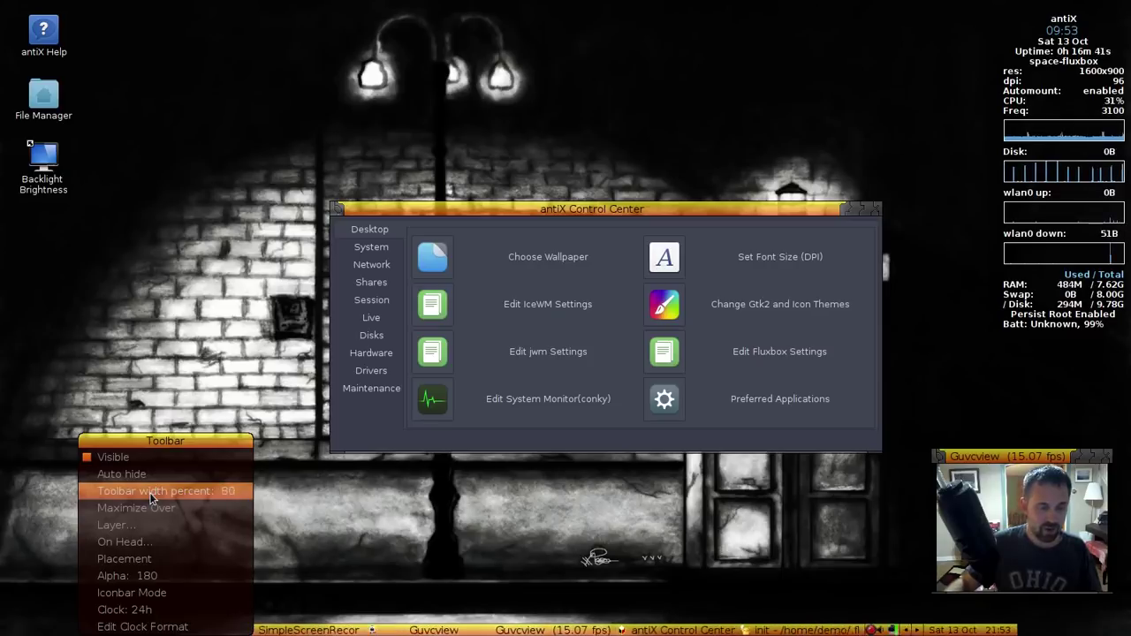
scroll(152, 498, up, 1)
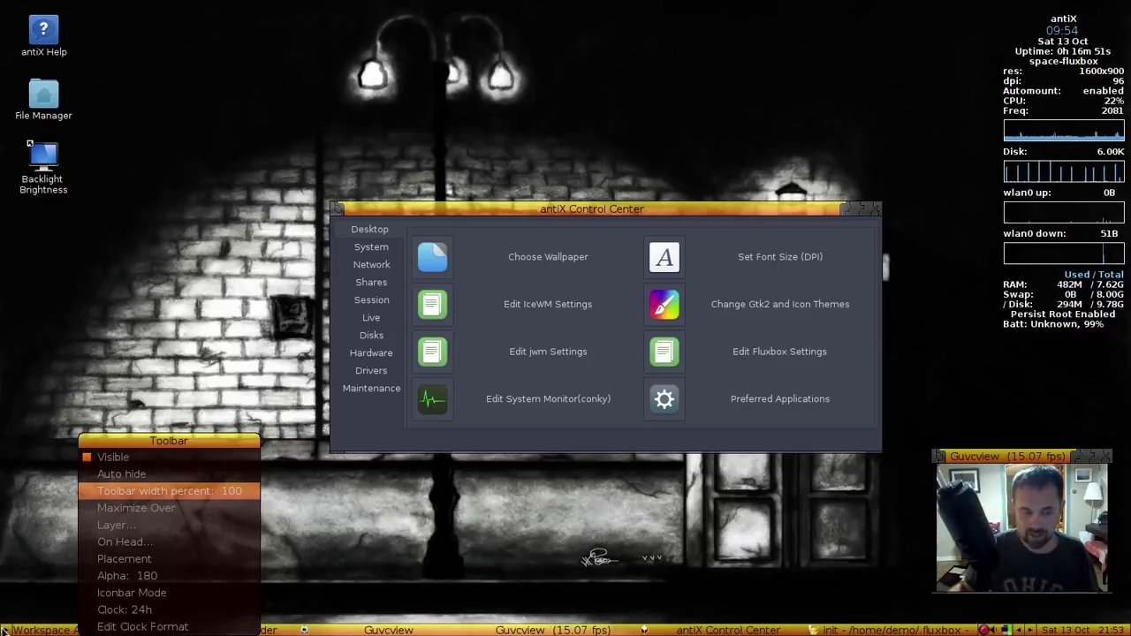
mouse_move(119, 525)
click(491, 529)
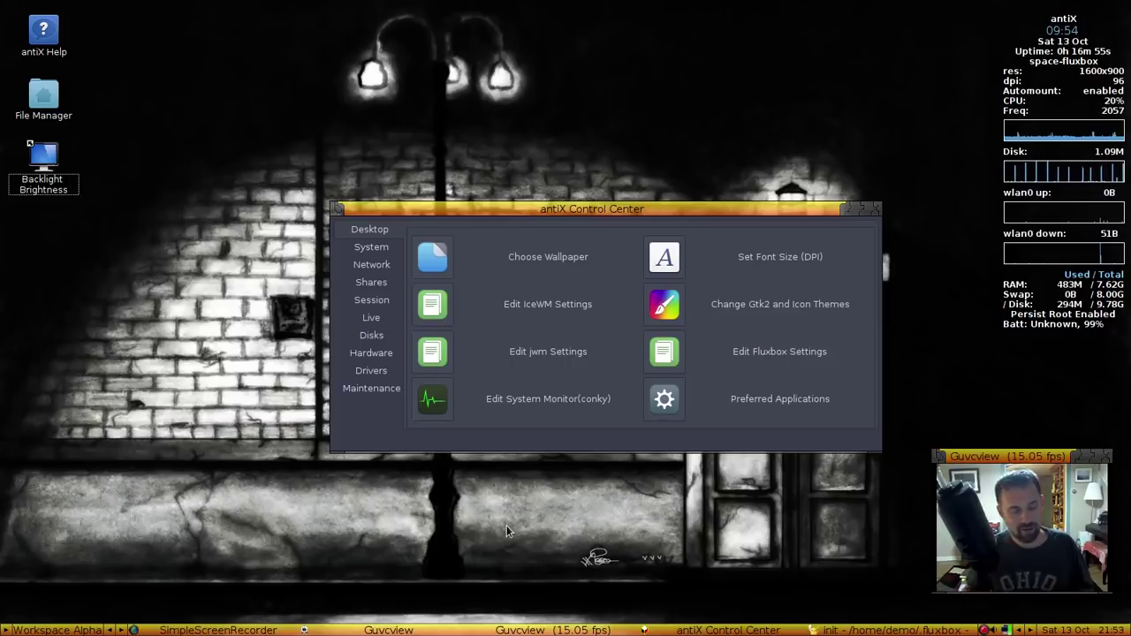
Dismiss the main desktop menu and close the antiX Control Center
click(5, 631)
click(742, 577)
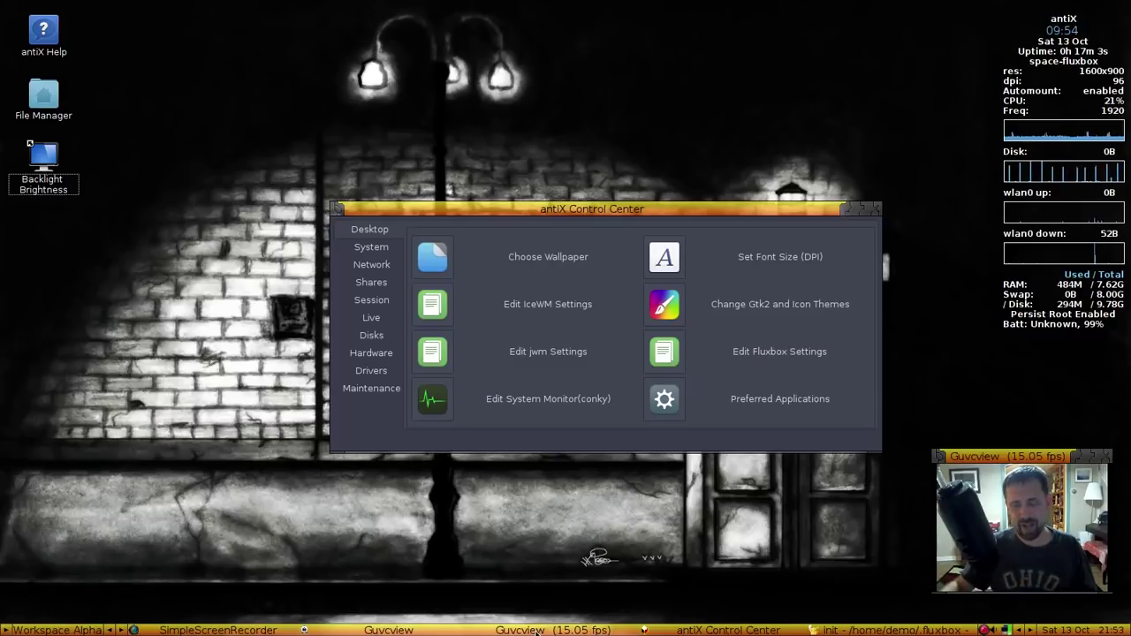
click(875, 210)
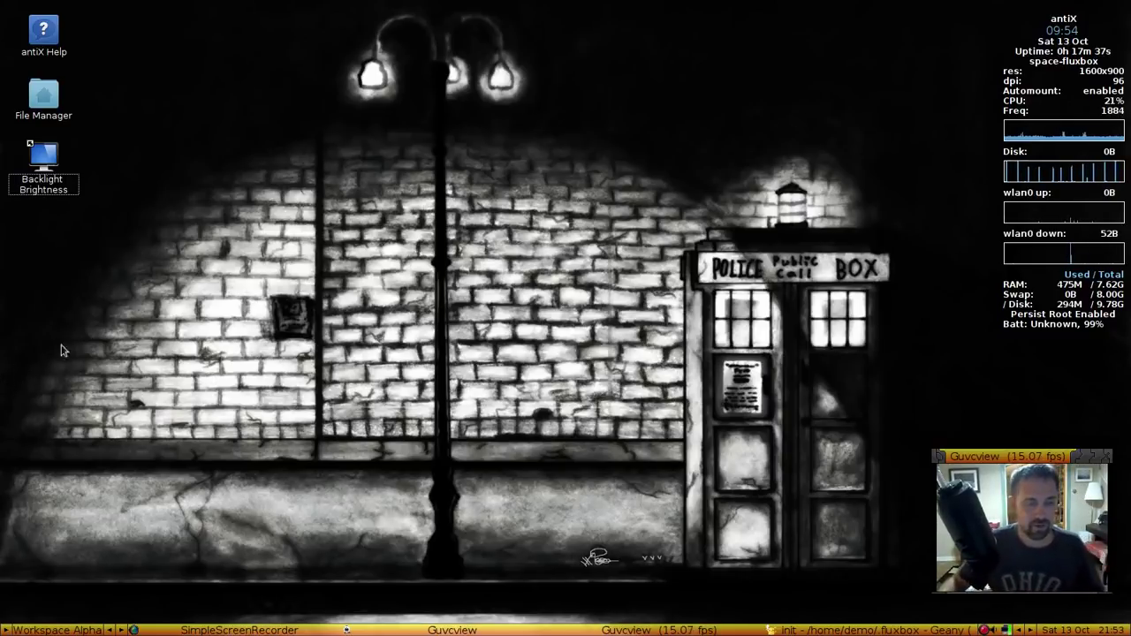
Launch the volume icon's mixer twice to confirm it opens AlsaMixer, closing it each time
right_click(993, 629)
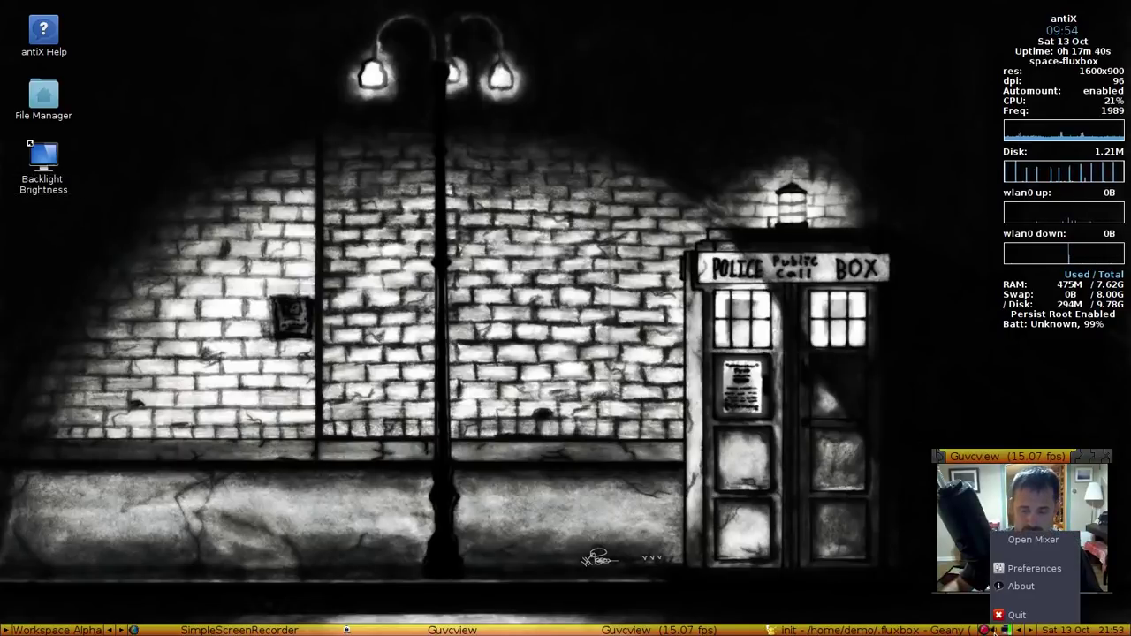
click(1014, 541)
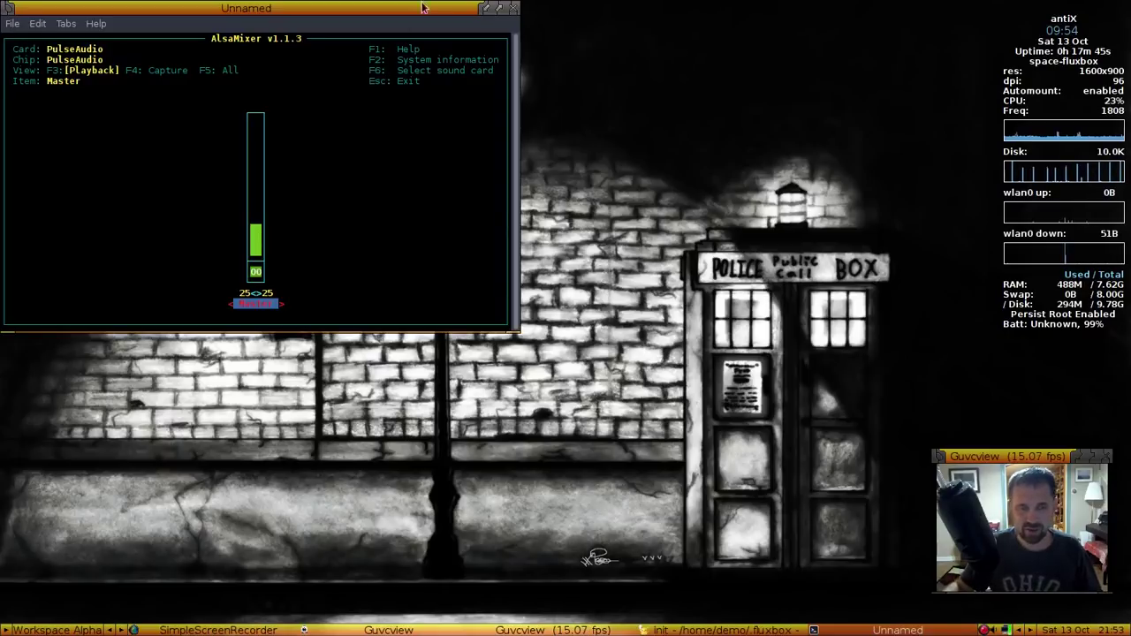
click(508, 8)
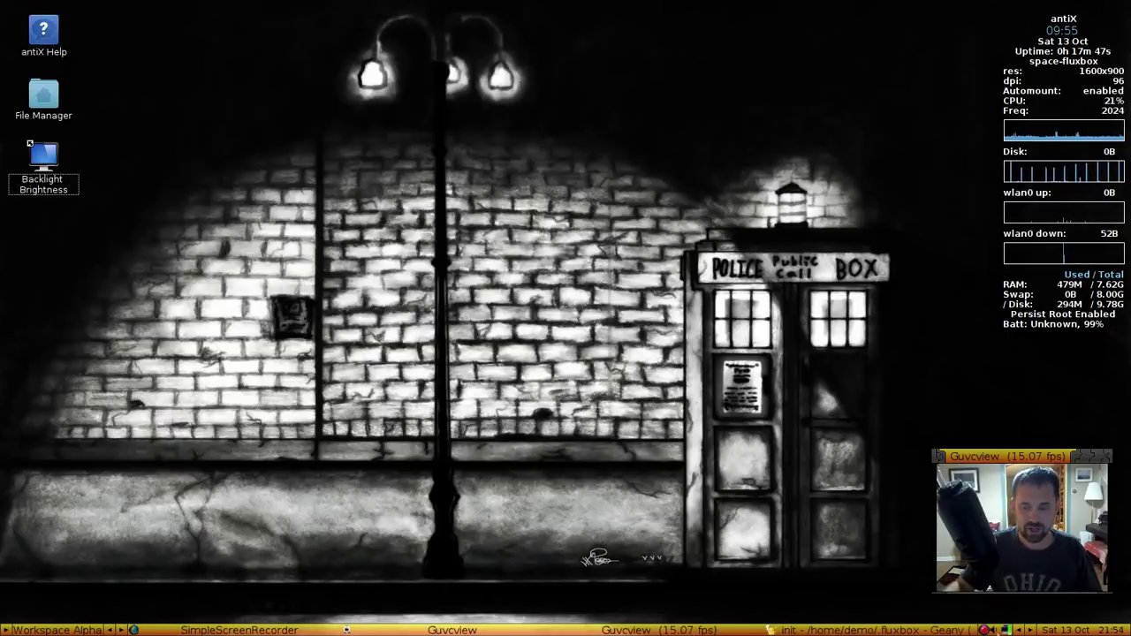
right_click(996, 630)
click(1064, 538)
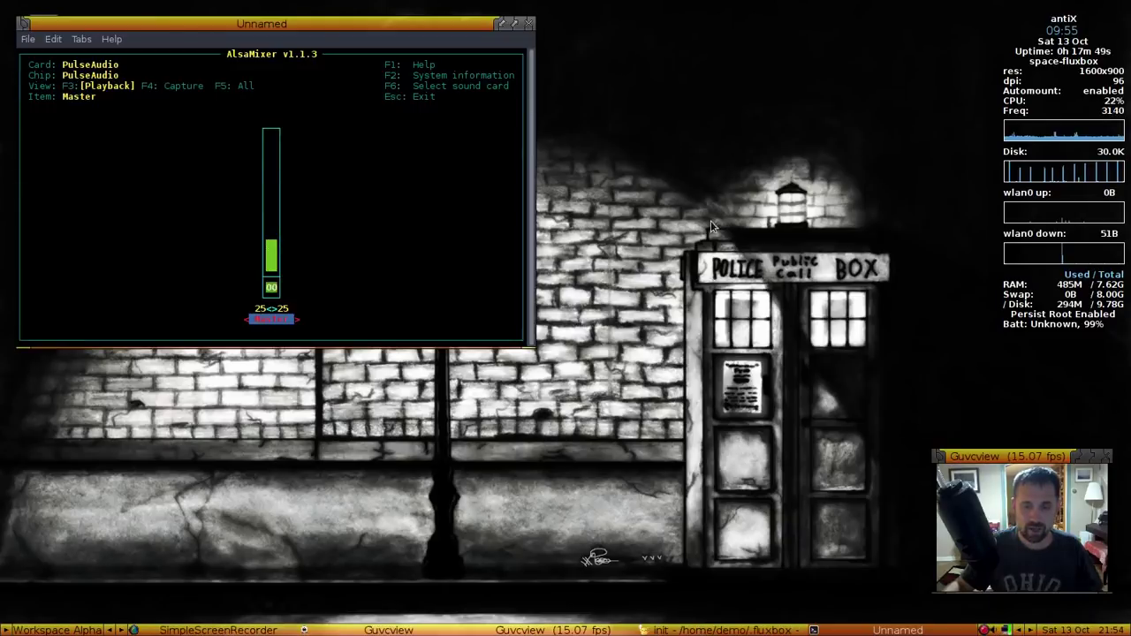
click(528, 23)
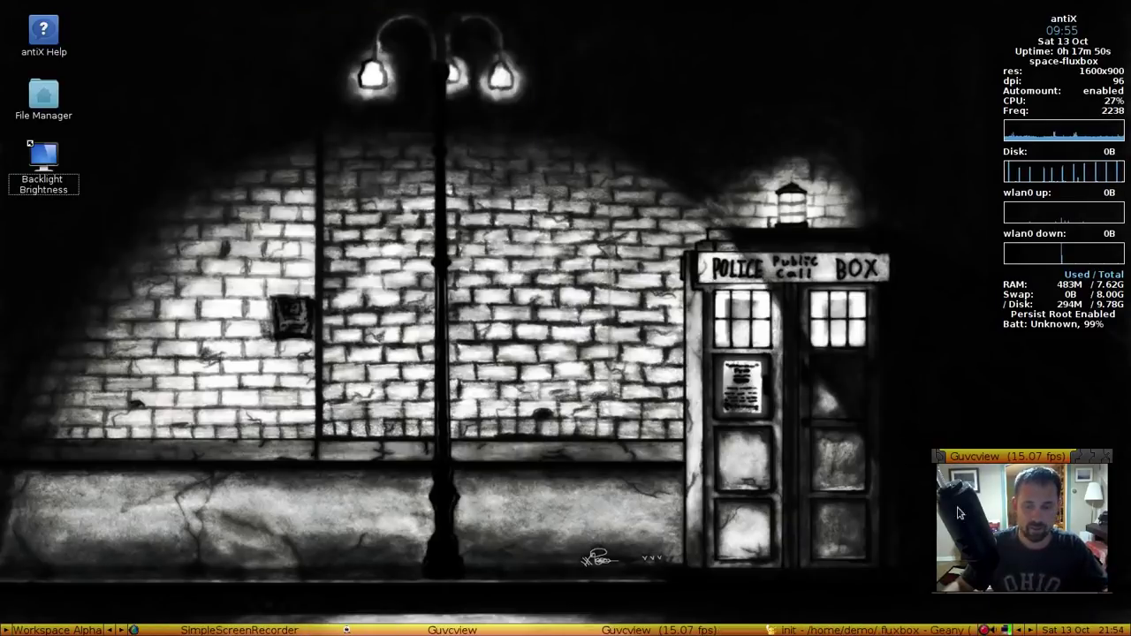
Bring up the volume icon's menu, dismissing the toolbar settings menu opened by mistake
right_click(999, 629)
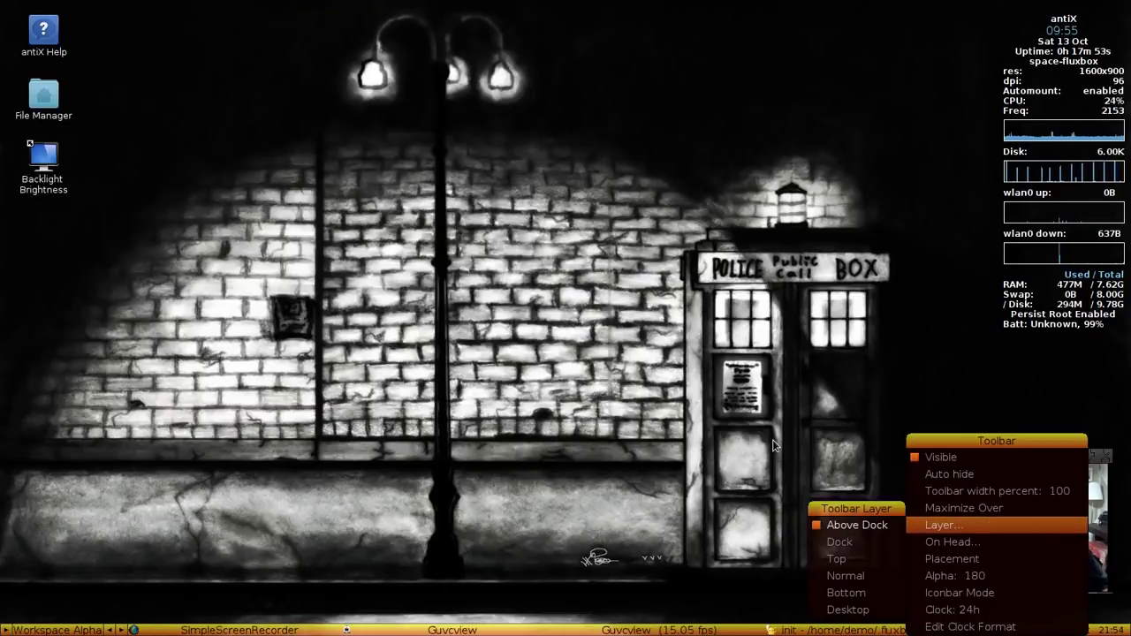
key(Escape)
right_click(998, 629)
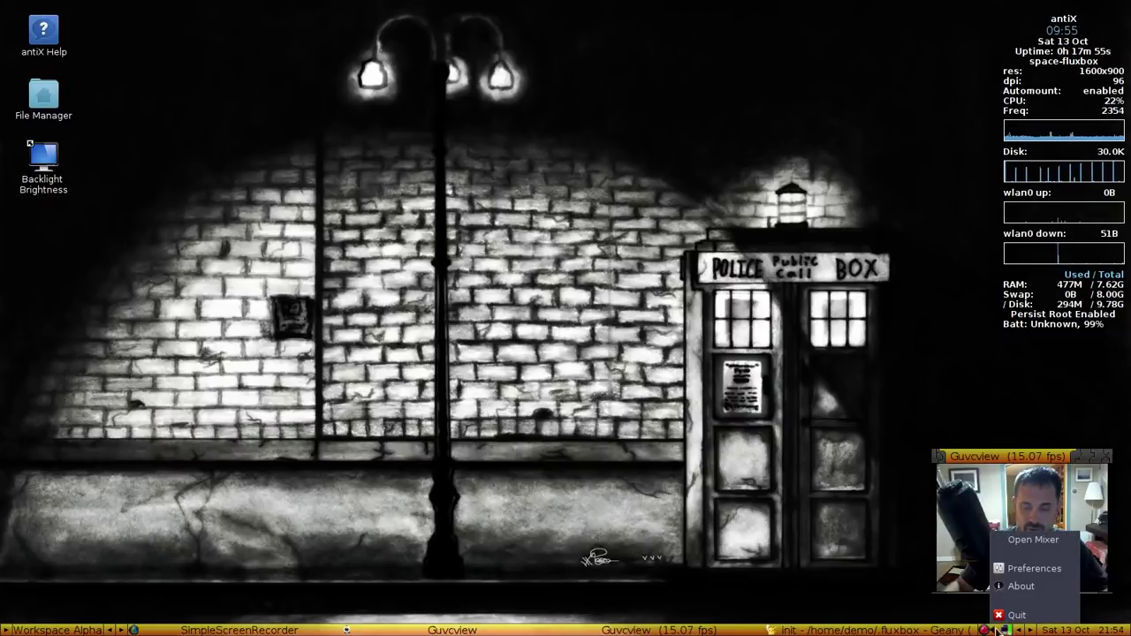
Replace the volume icon's External mixer command with pavucontrol in Preferences and close them
click(1013, 572)
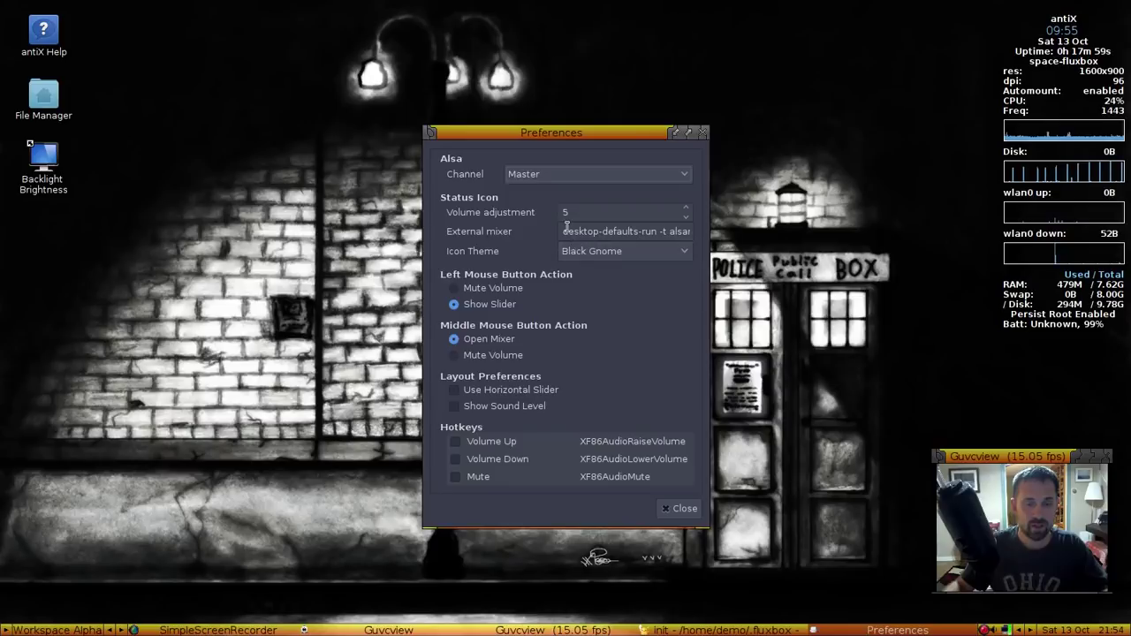
drag(562, 232, 656, 237)
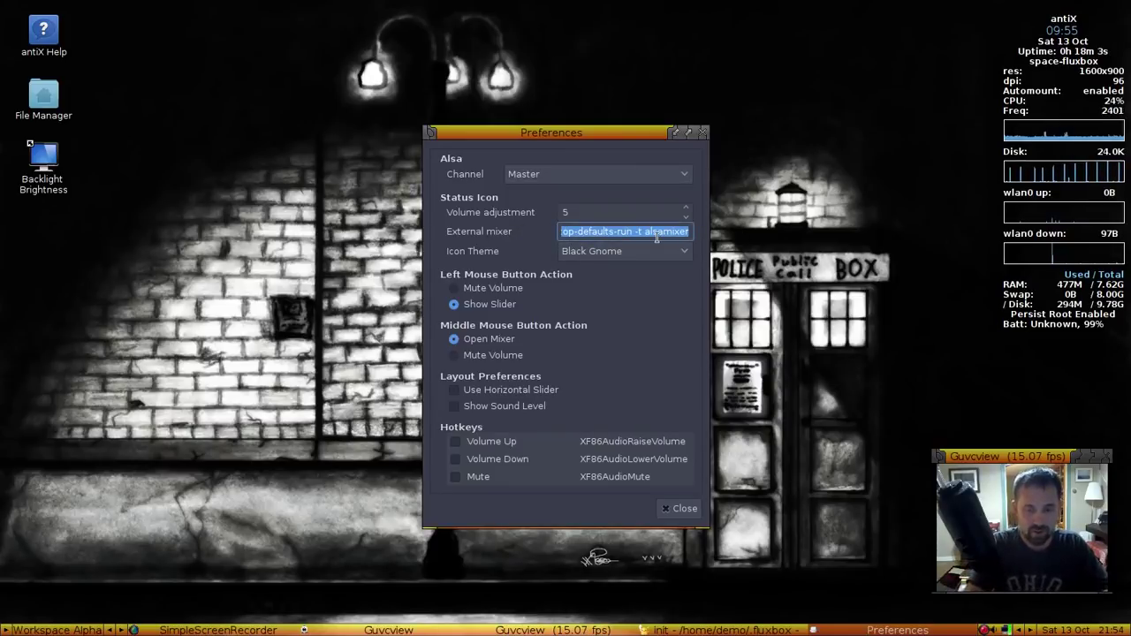
text(pavuconro)
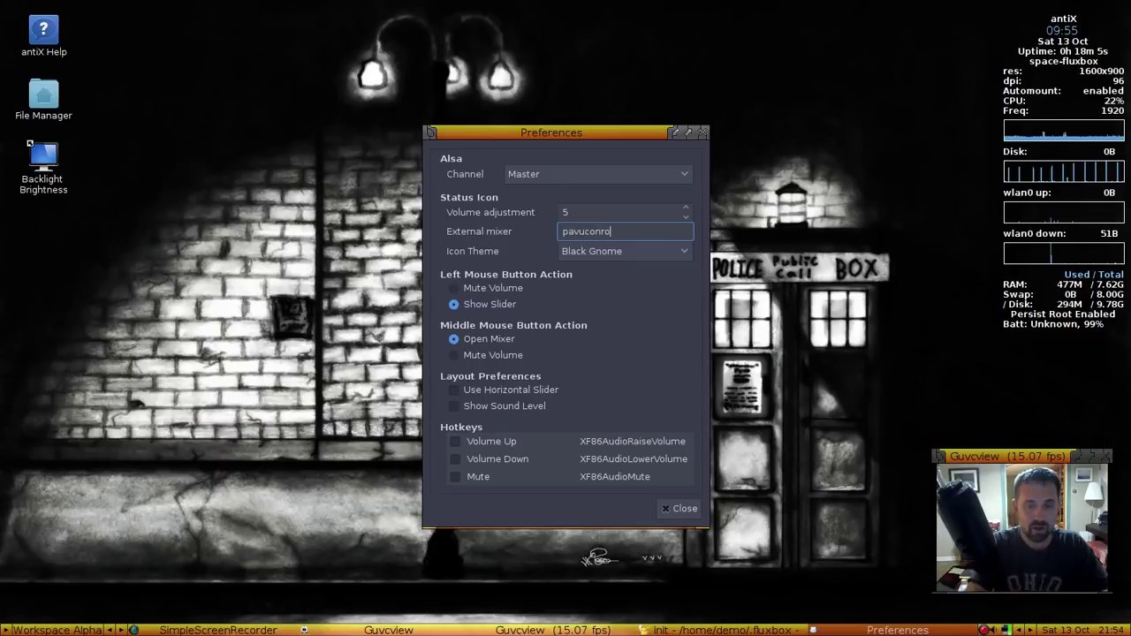
key(BackSpace)
key(BackSpace)
text(trol)
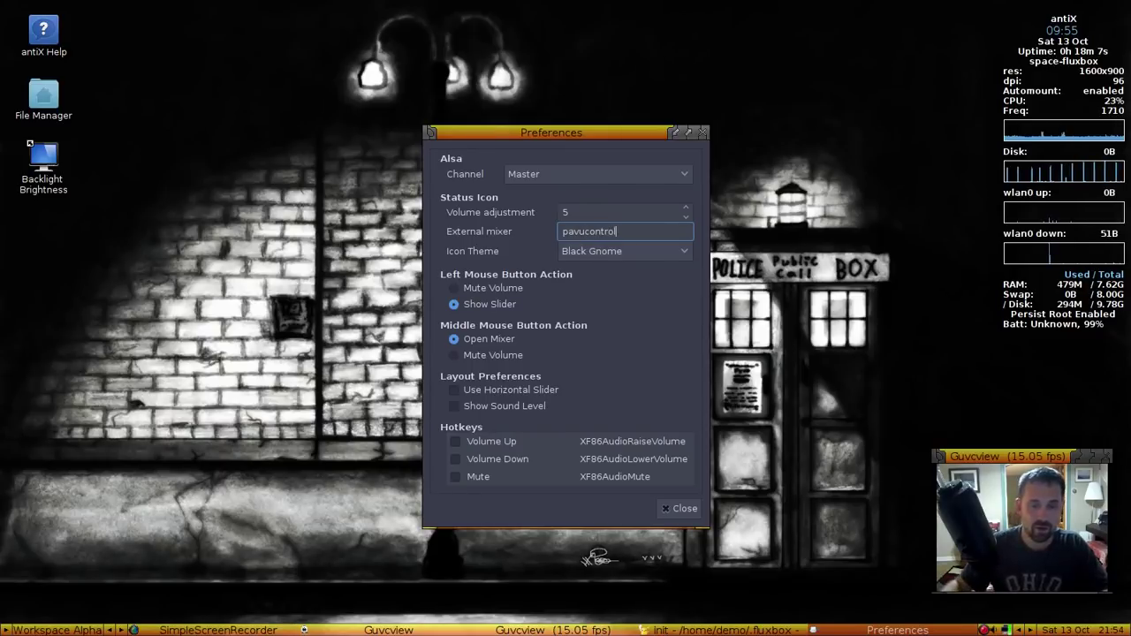
click(680, 508)
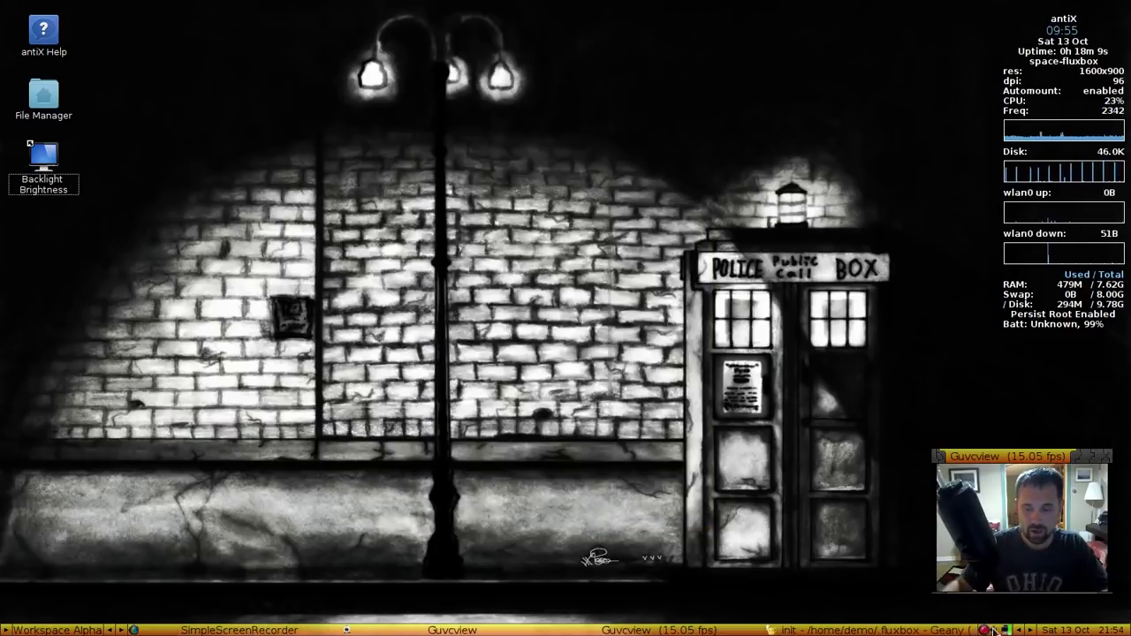
Test Open Mixer, which now launches the Volume Control window, then close it and reopen the icon's menu
right_click(996, 628)
click(1017, 538)
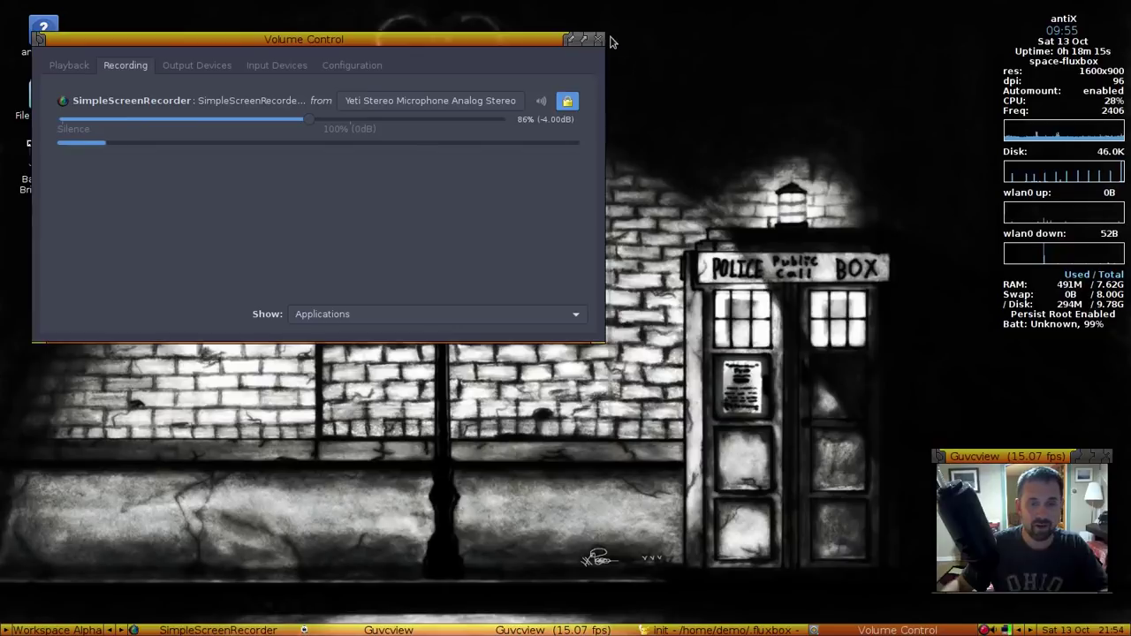
click(600, 39)
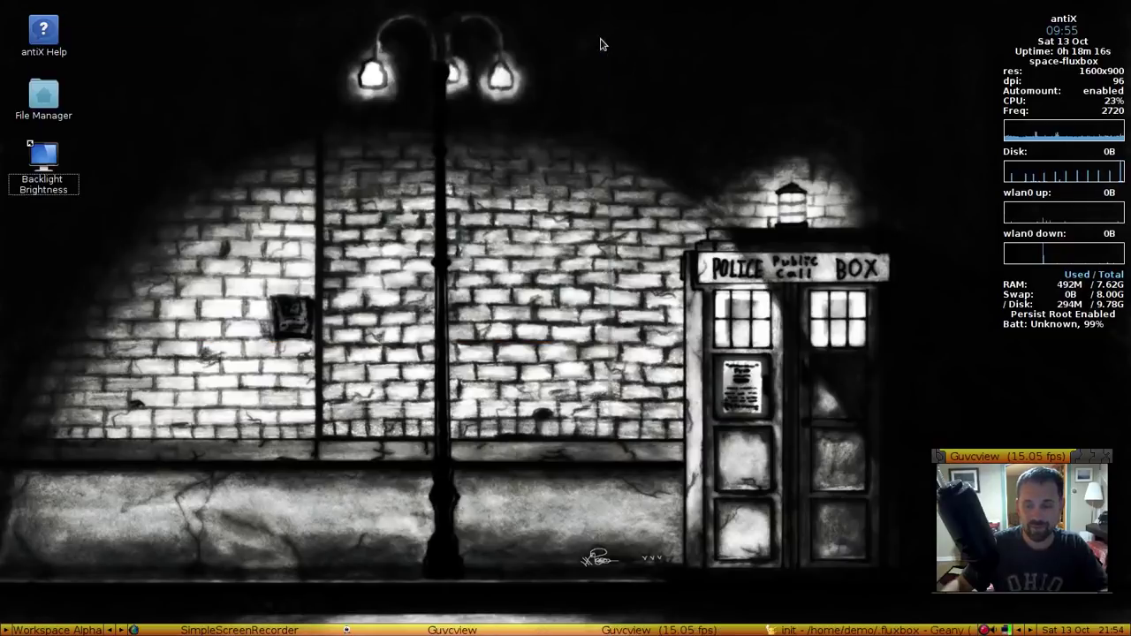
right_click(994, 630)
Enable the Volume Up, Volume Down and Mute hotkeys in the volume icon's Preferences and close them
click(1007, 566)
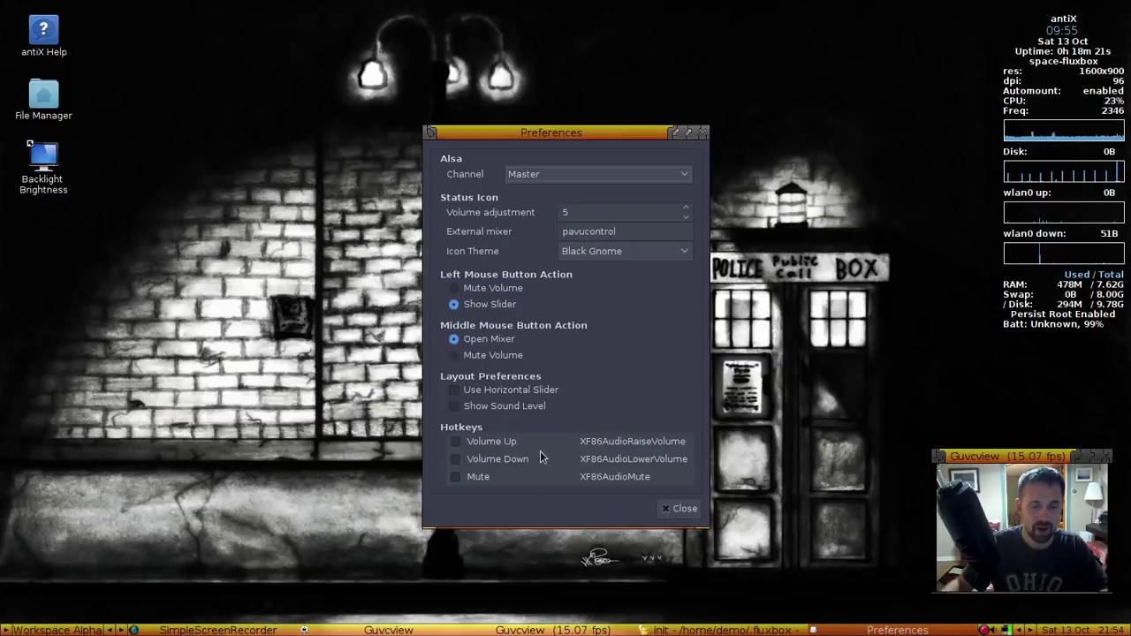
click(455, 441)
click(455, 458)
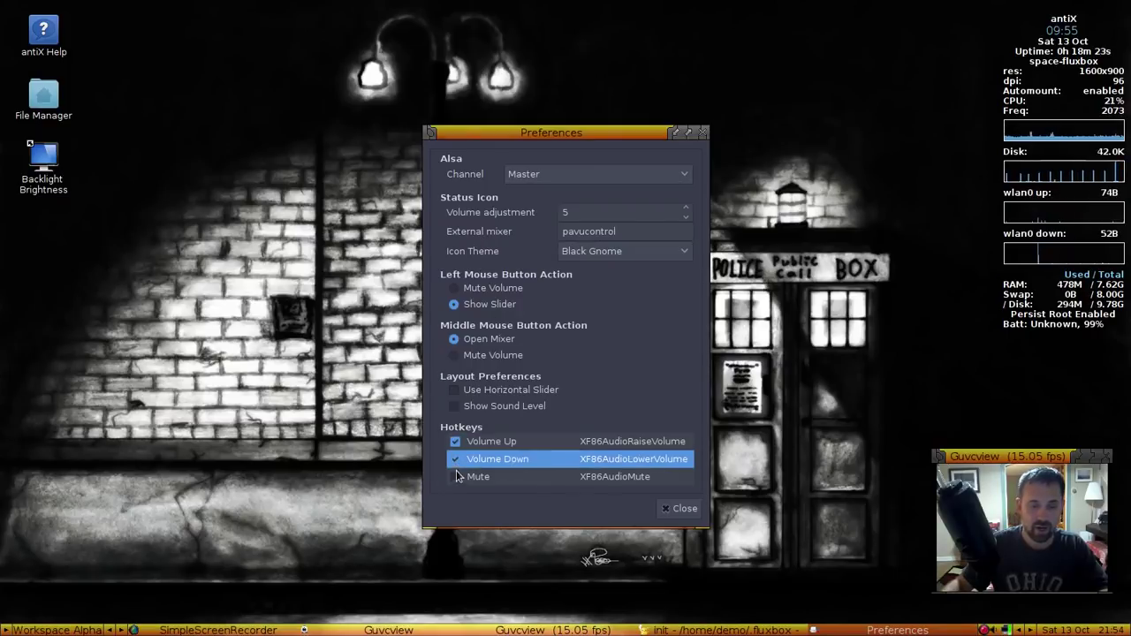
click(455, 477)
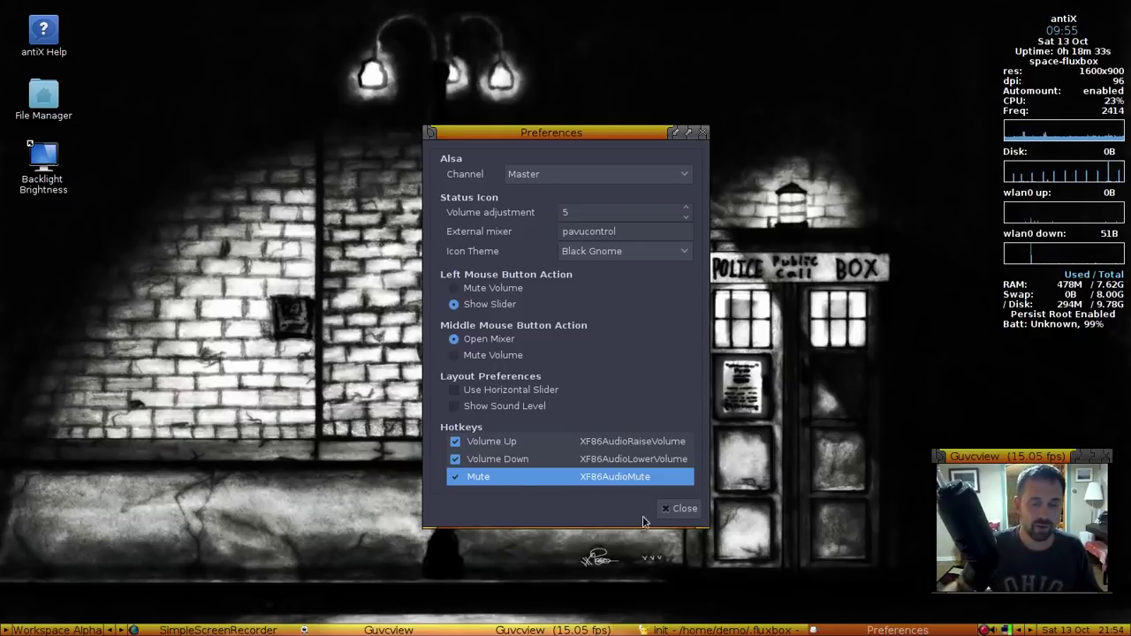
click(672, 510)
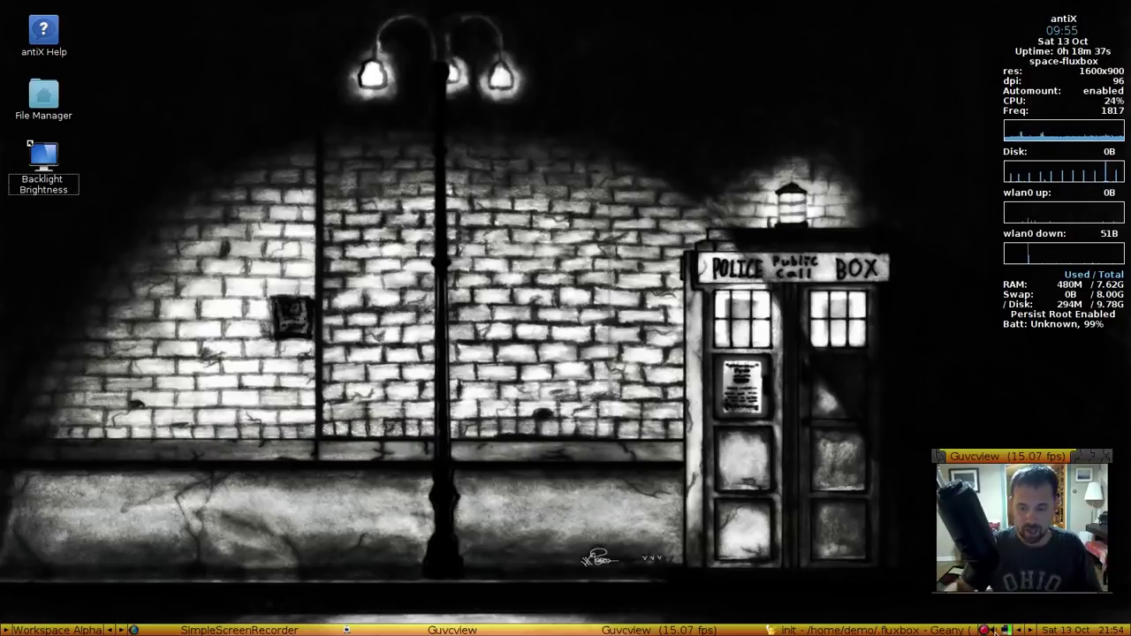
click(1029, 568)
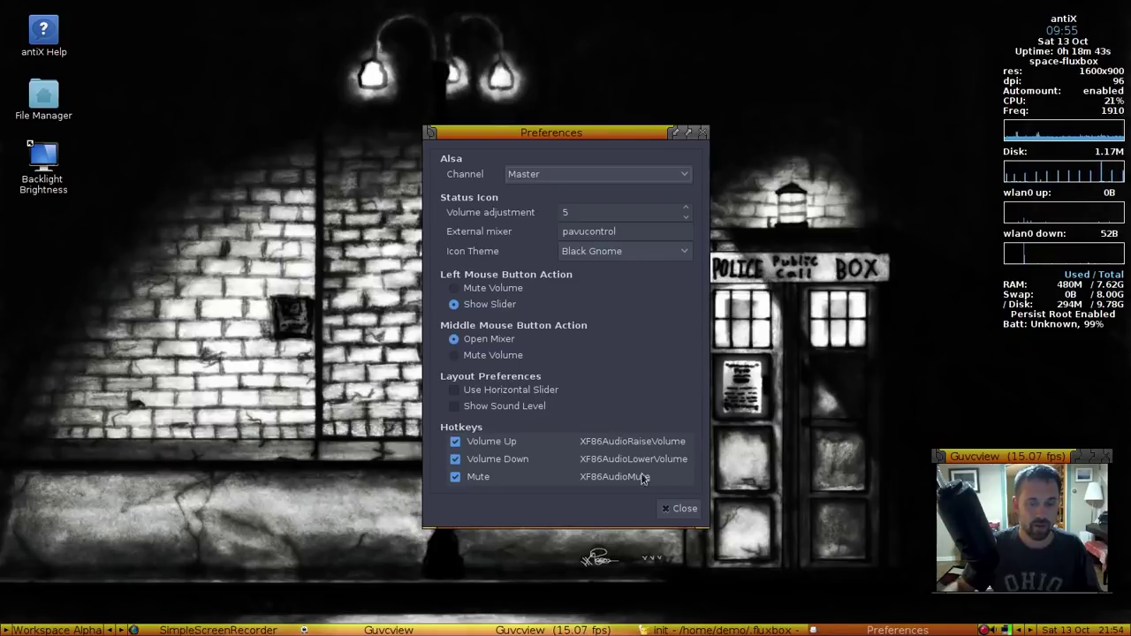
click(675, 509)
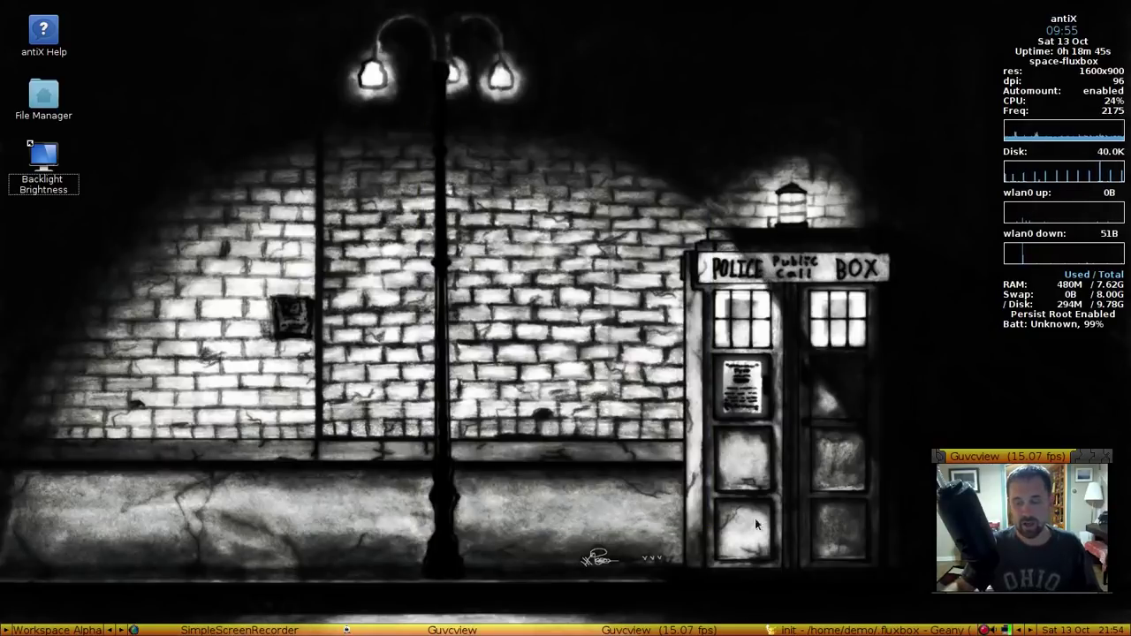